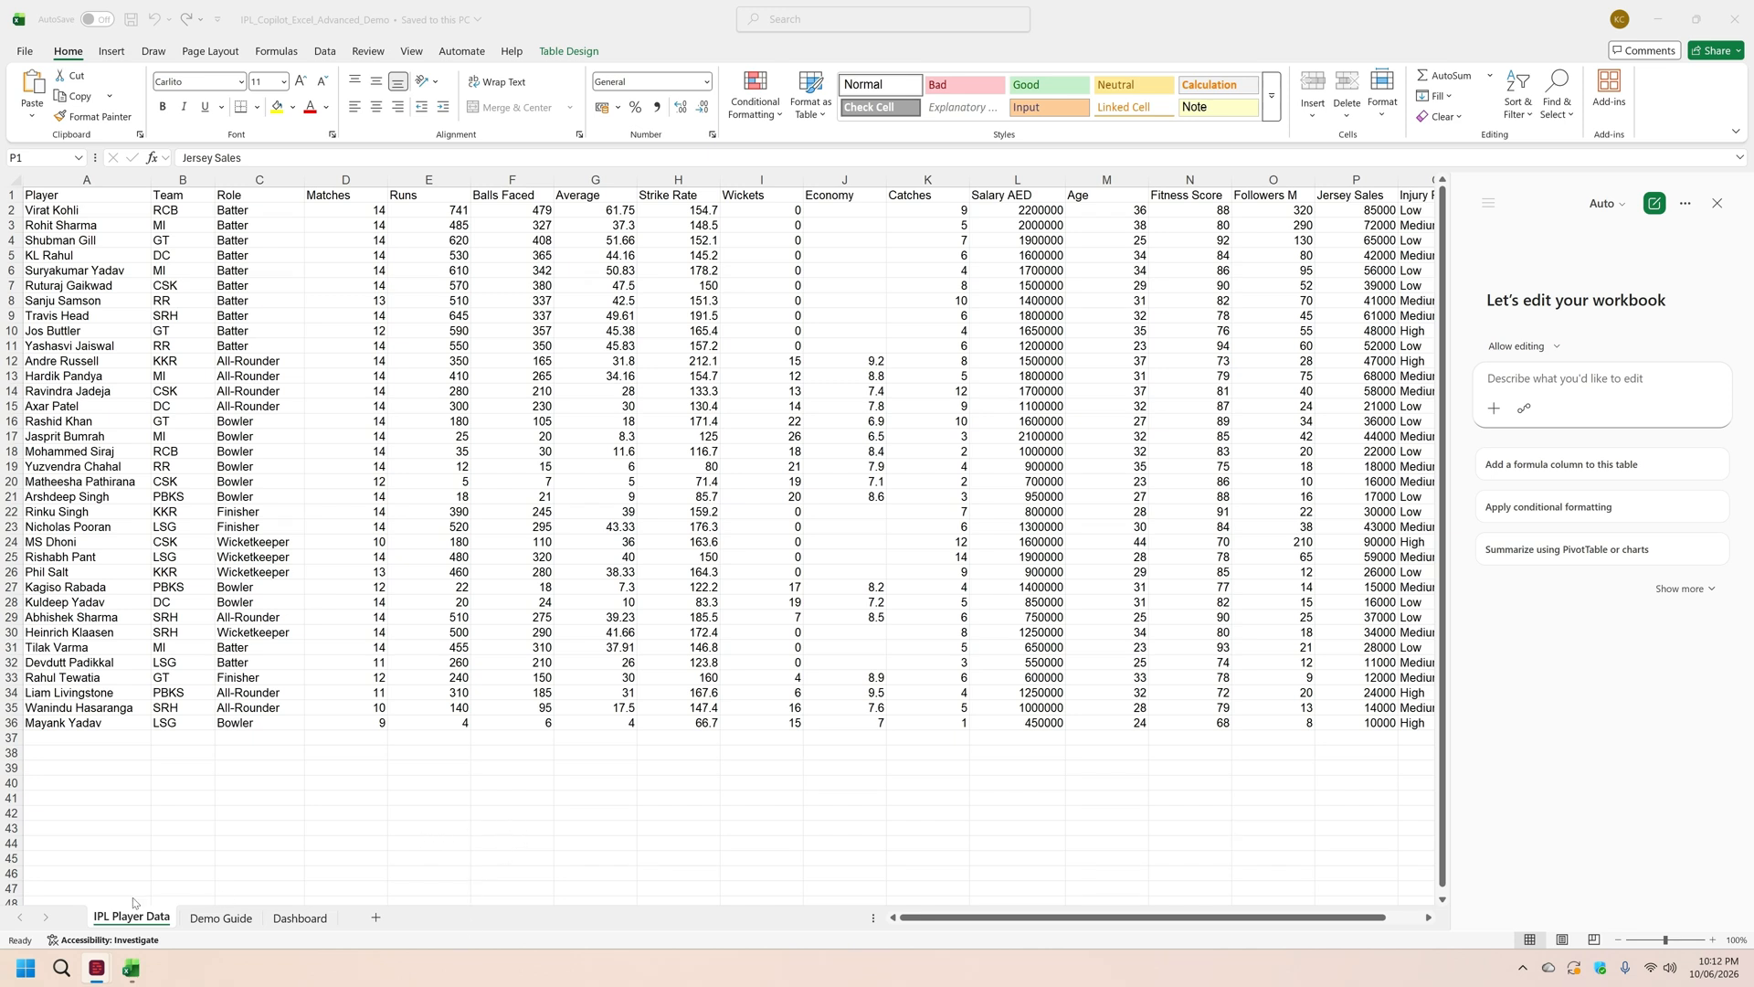
Step: Review the Demo Guide prompts and the Dashboard sheet of the workbook
left_click(208, 922)
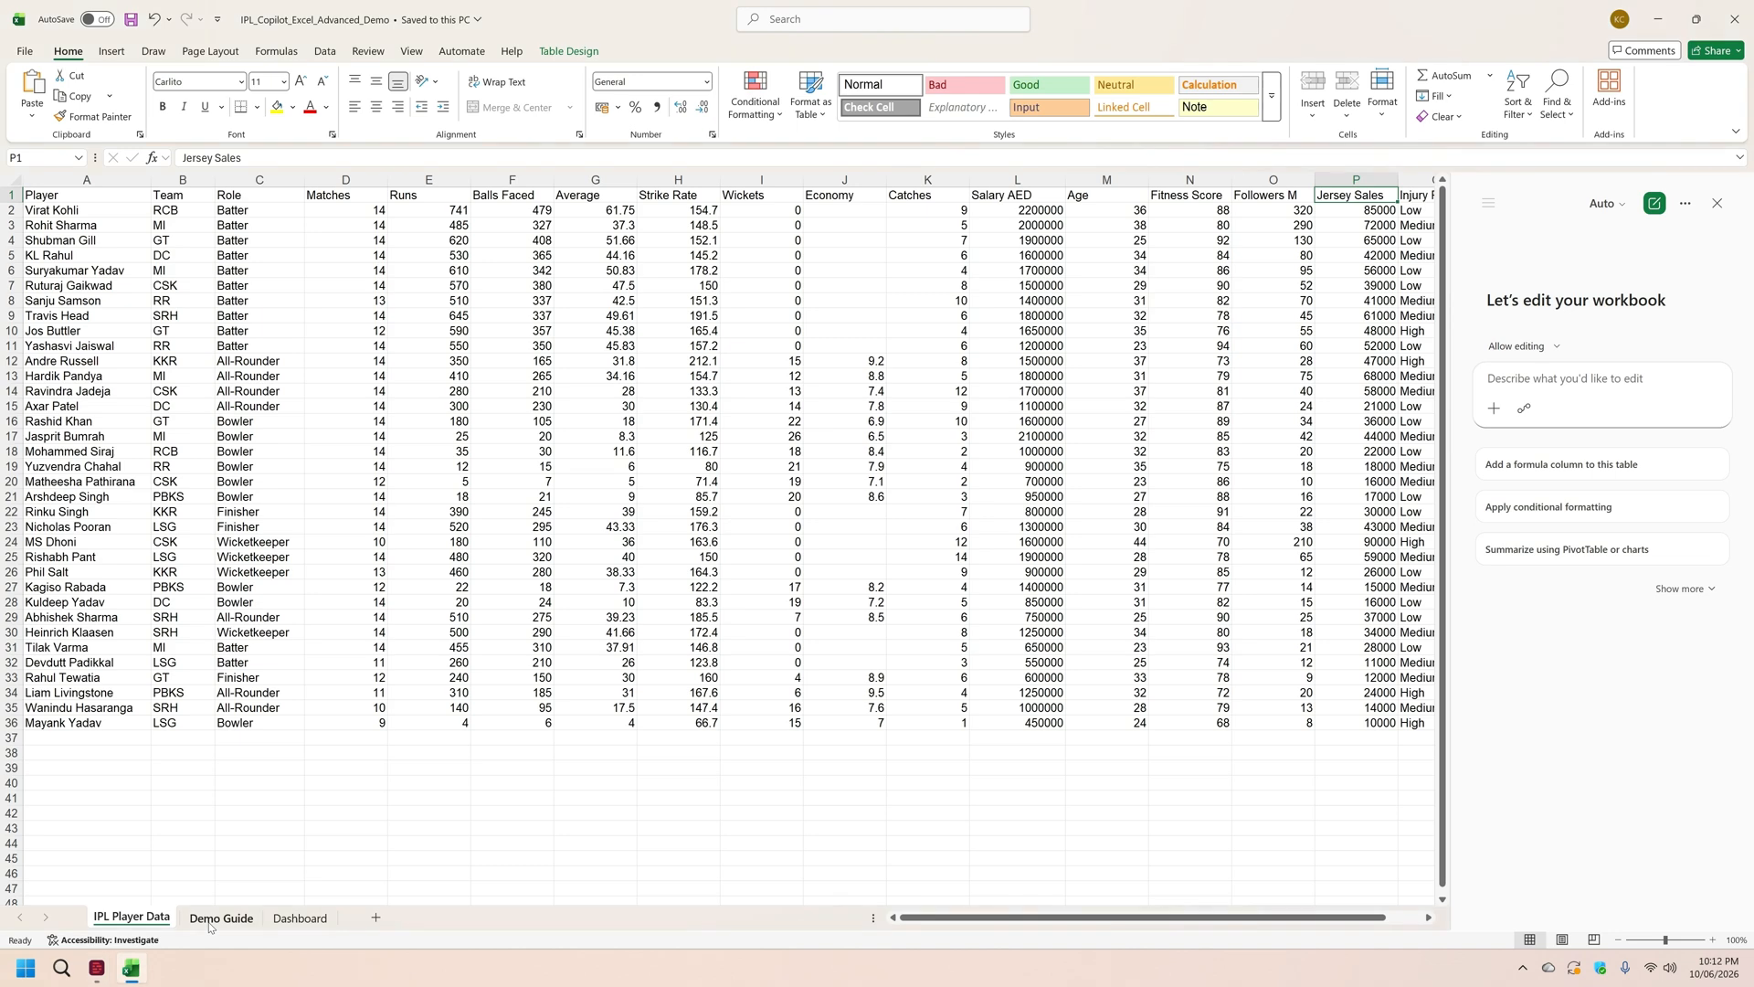
left_click(208, 922)
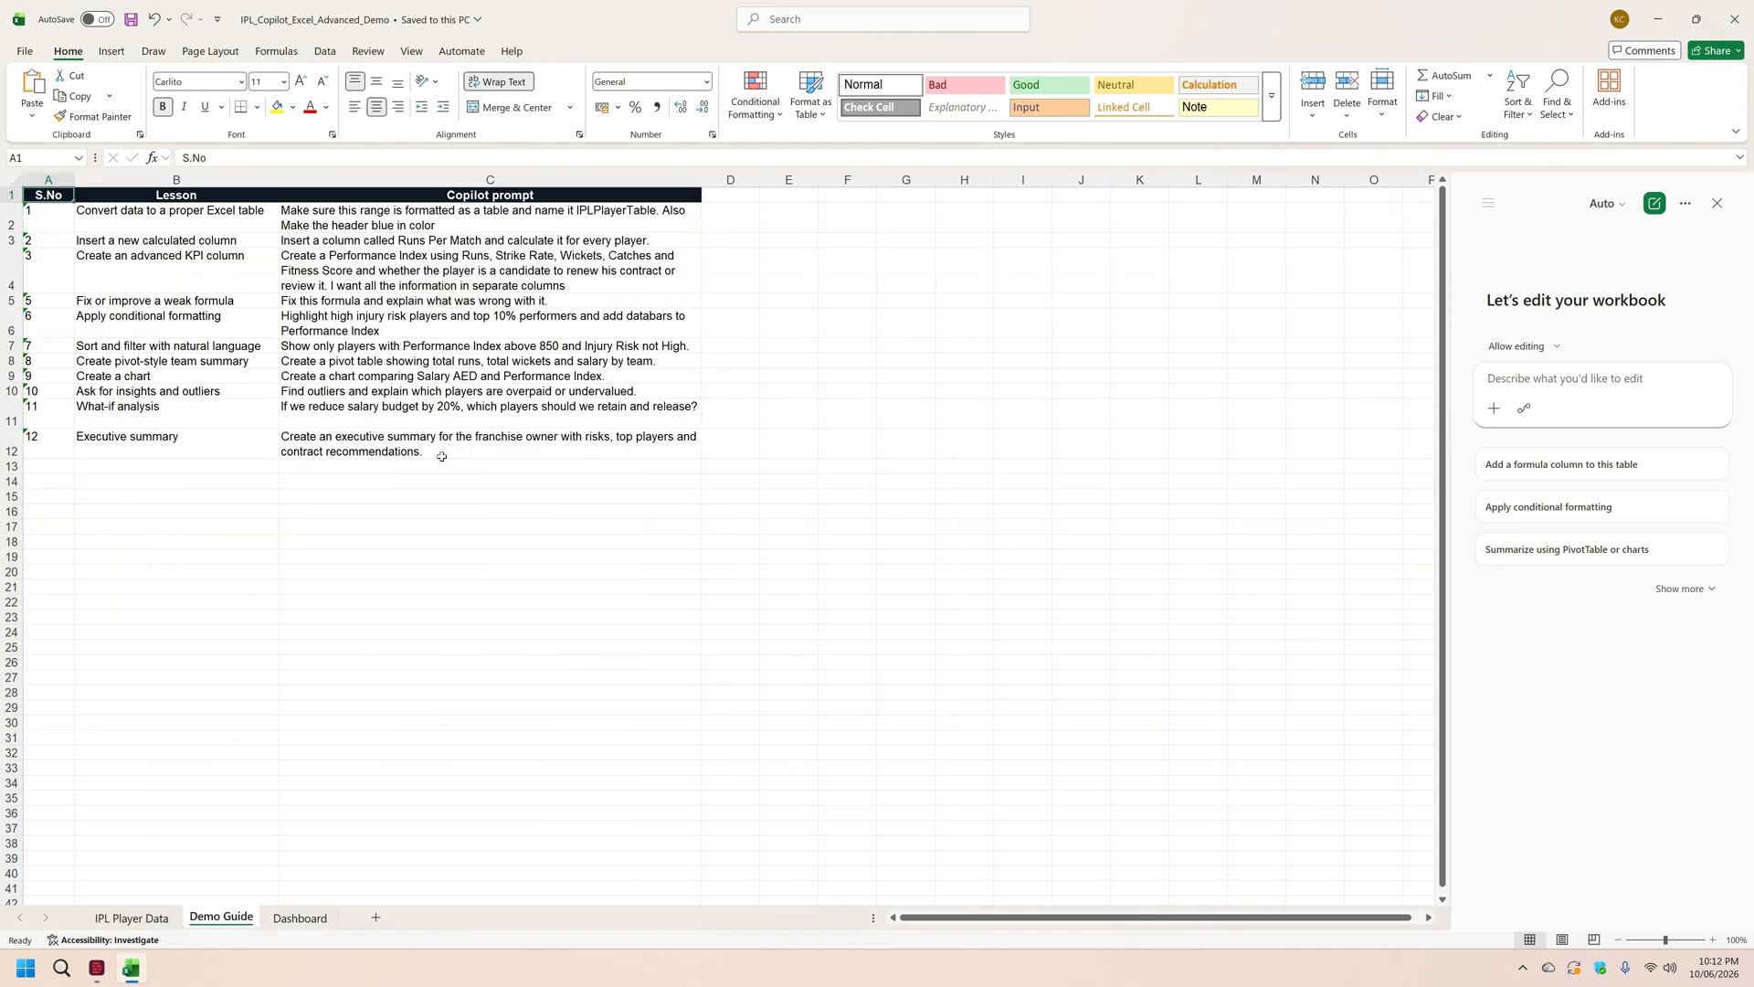
left_click(302, 918)
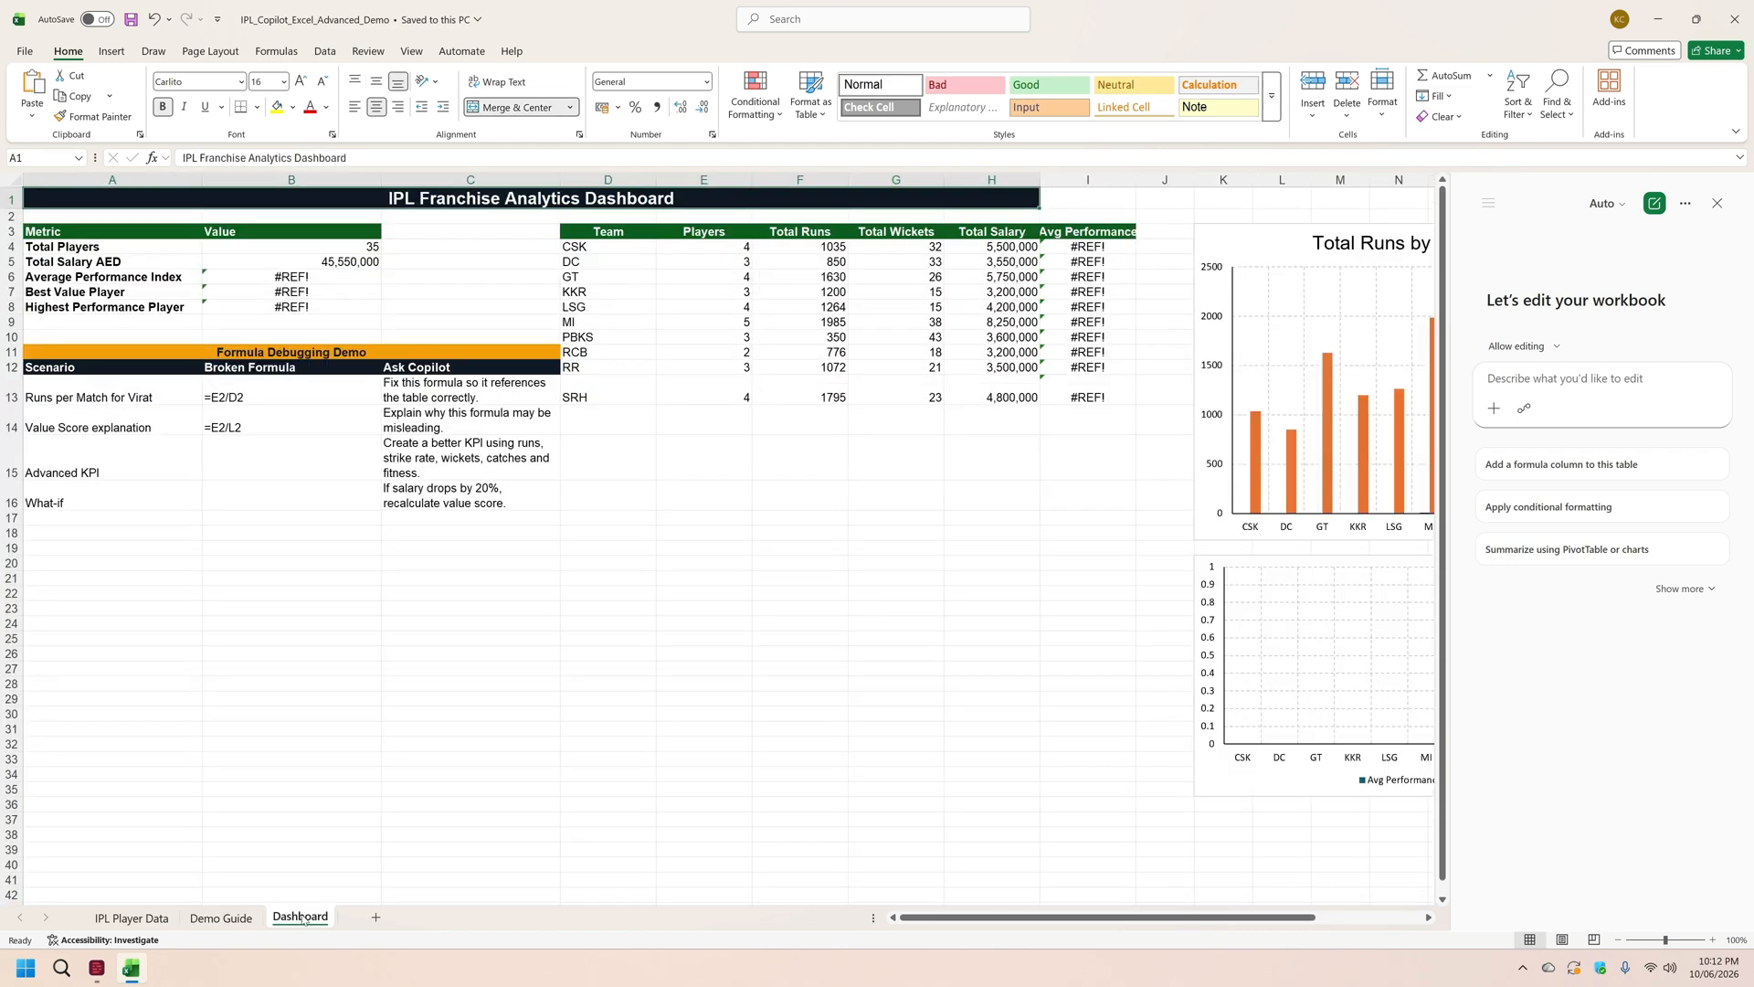
Step: Copy the first Demo Guide prompt, about formatting the range as IPLPlayerTable with a blue header, into the Copilot prompt box
left_click(220, 925)
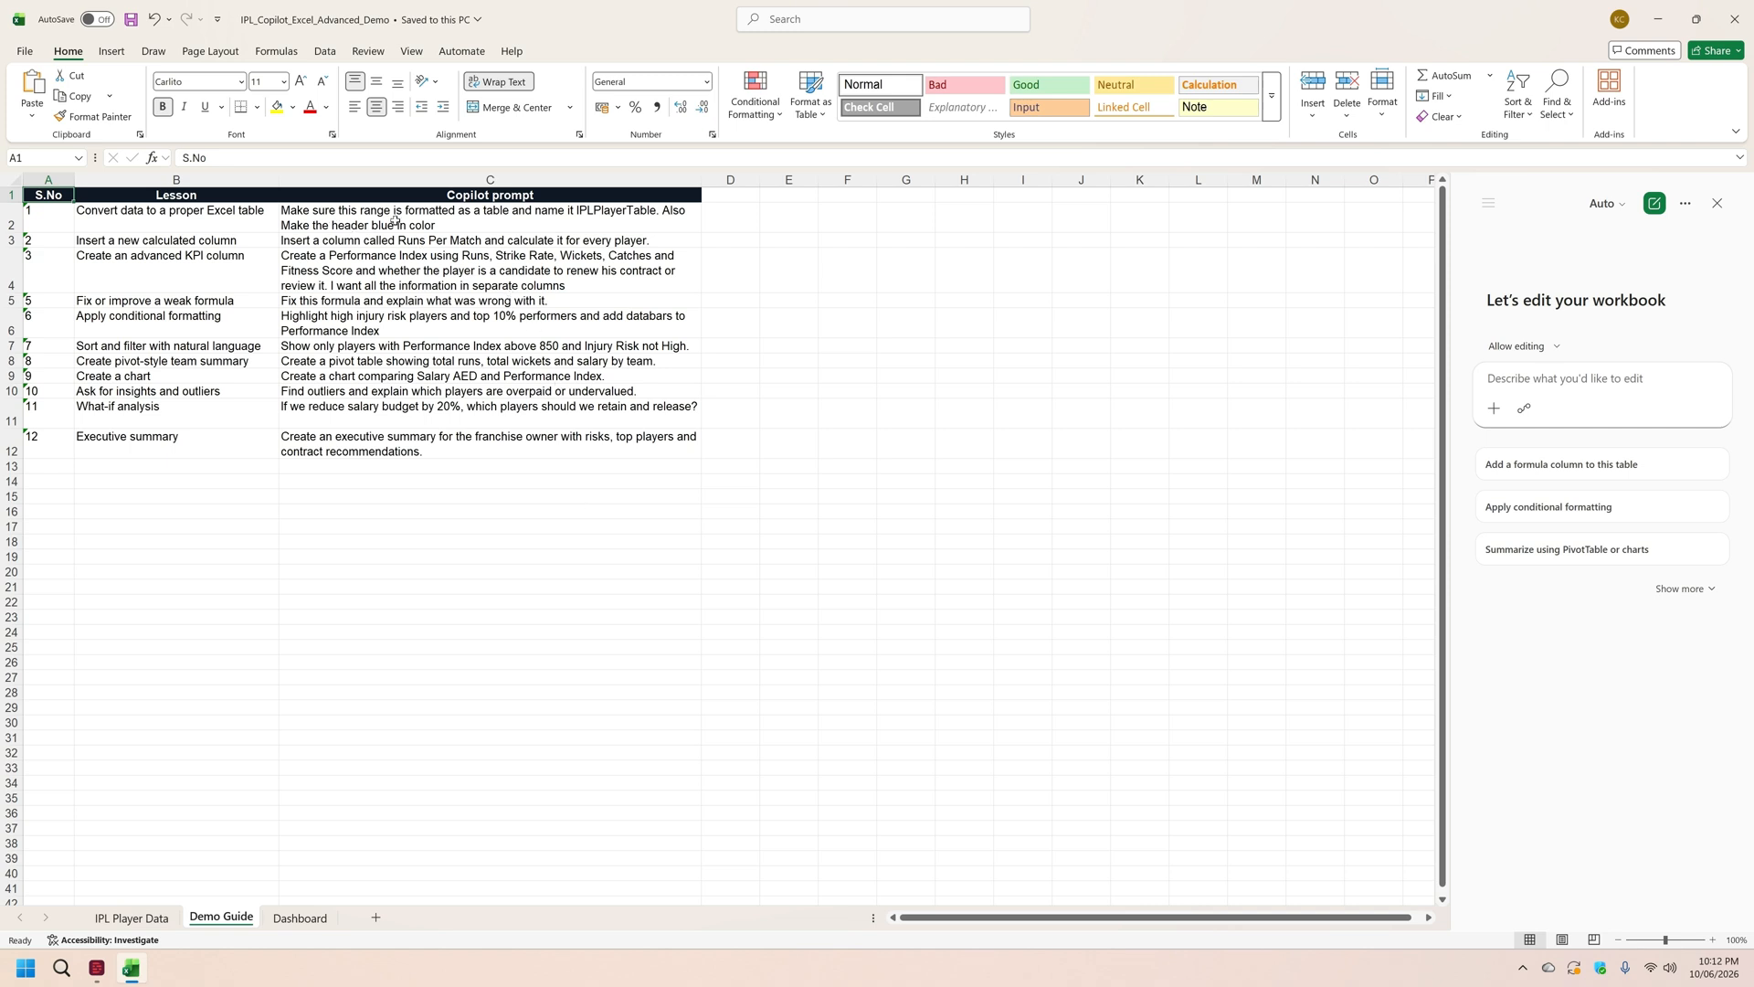
left_click(505, 227)
key("ctrl+c")
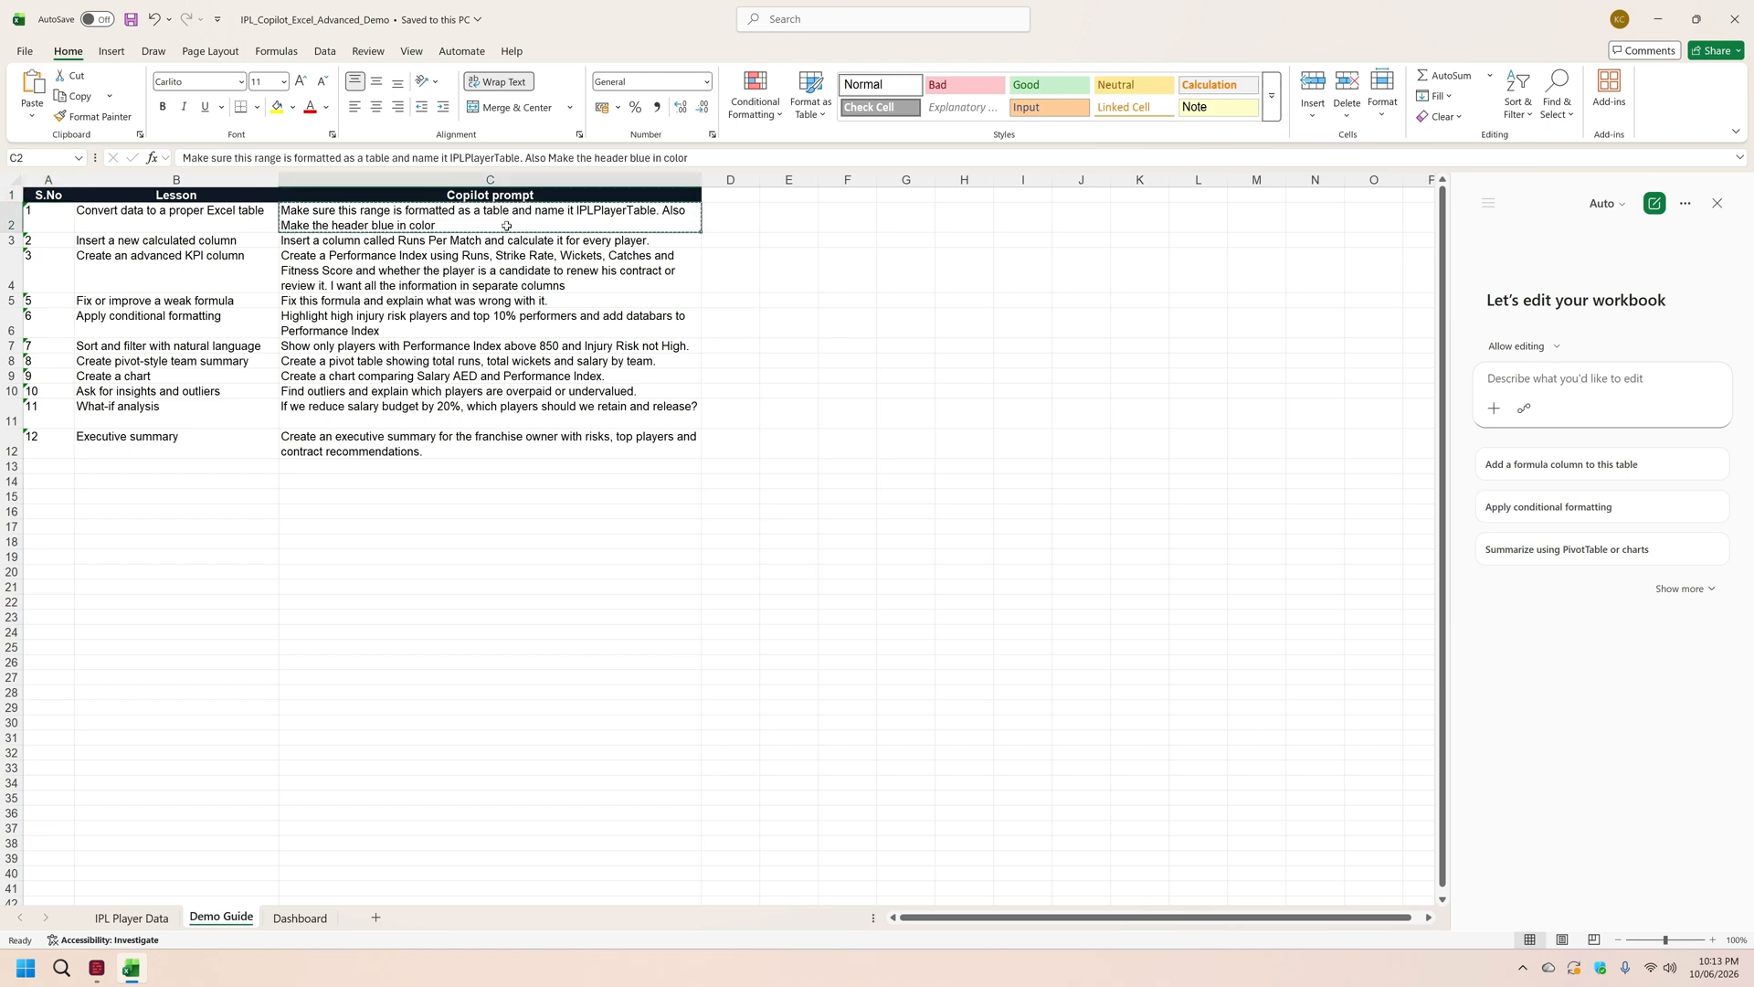
key("ctrl+v")
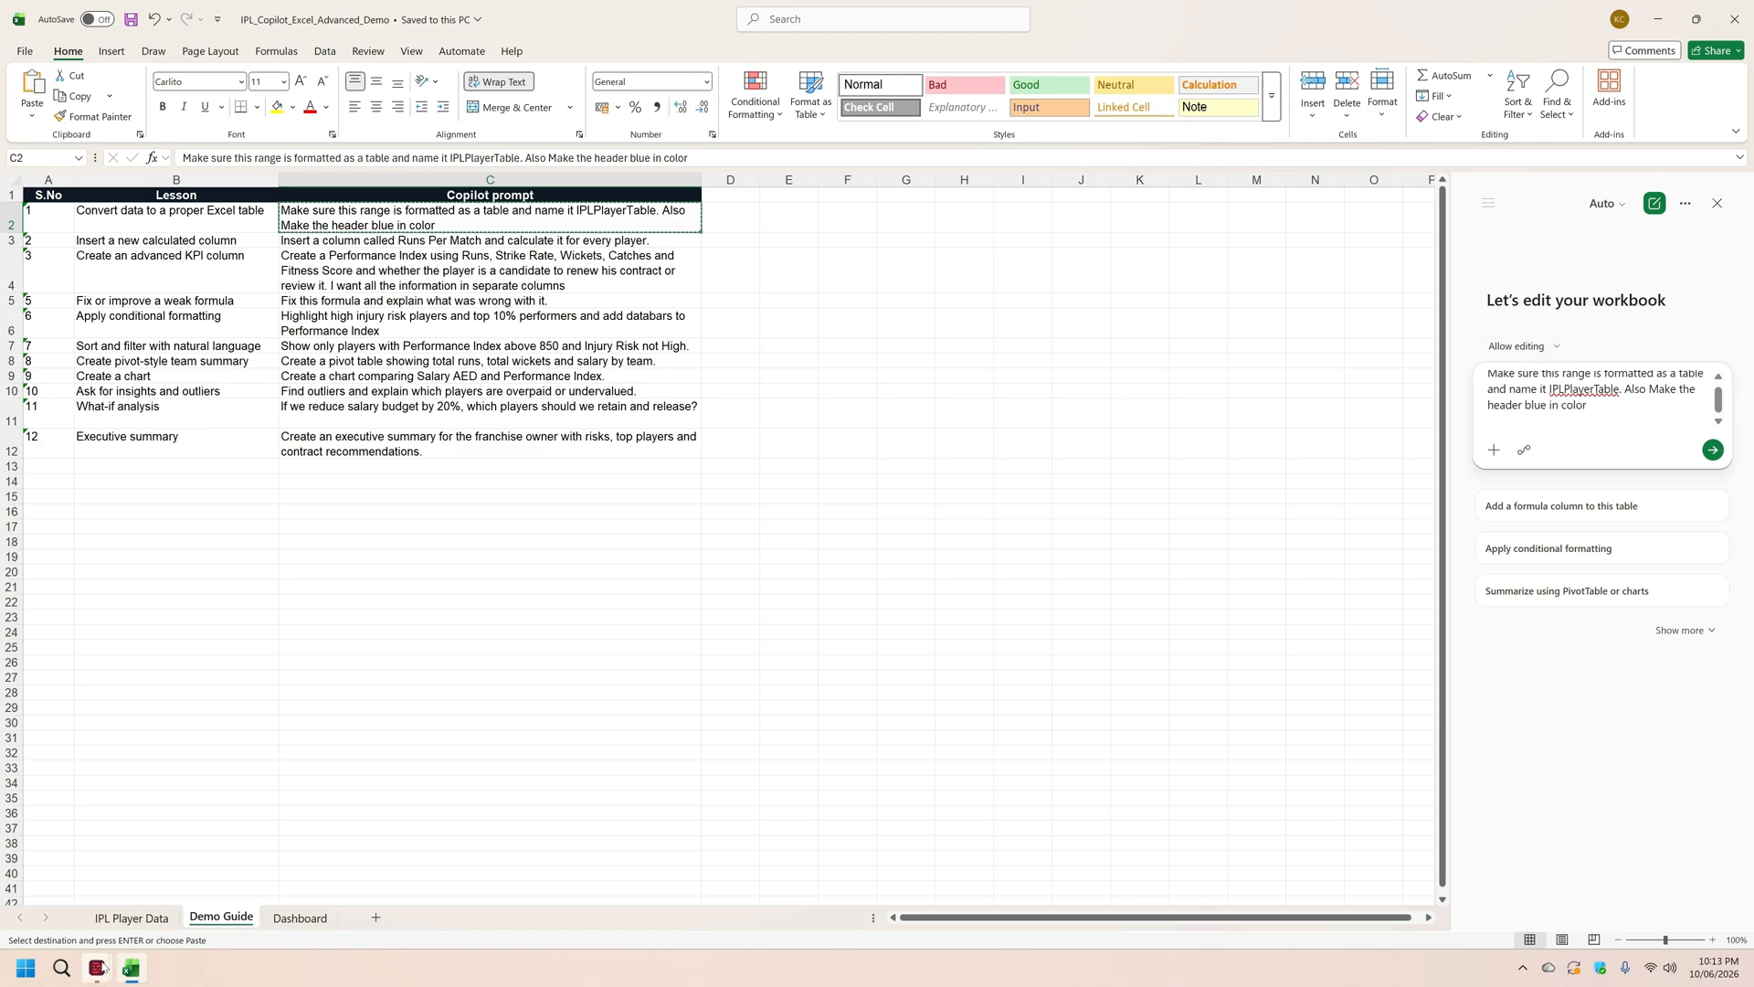
Step: Select all data on the IPL Player Data sheet, submit the table-formatting prompt to Copilot and check the resulting table name
left_click(144, 921)
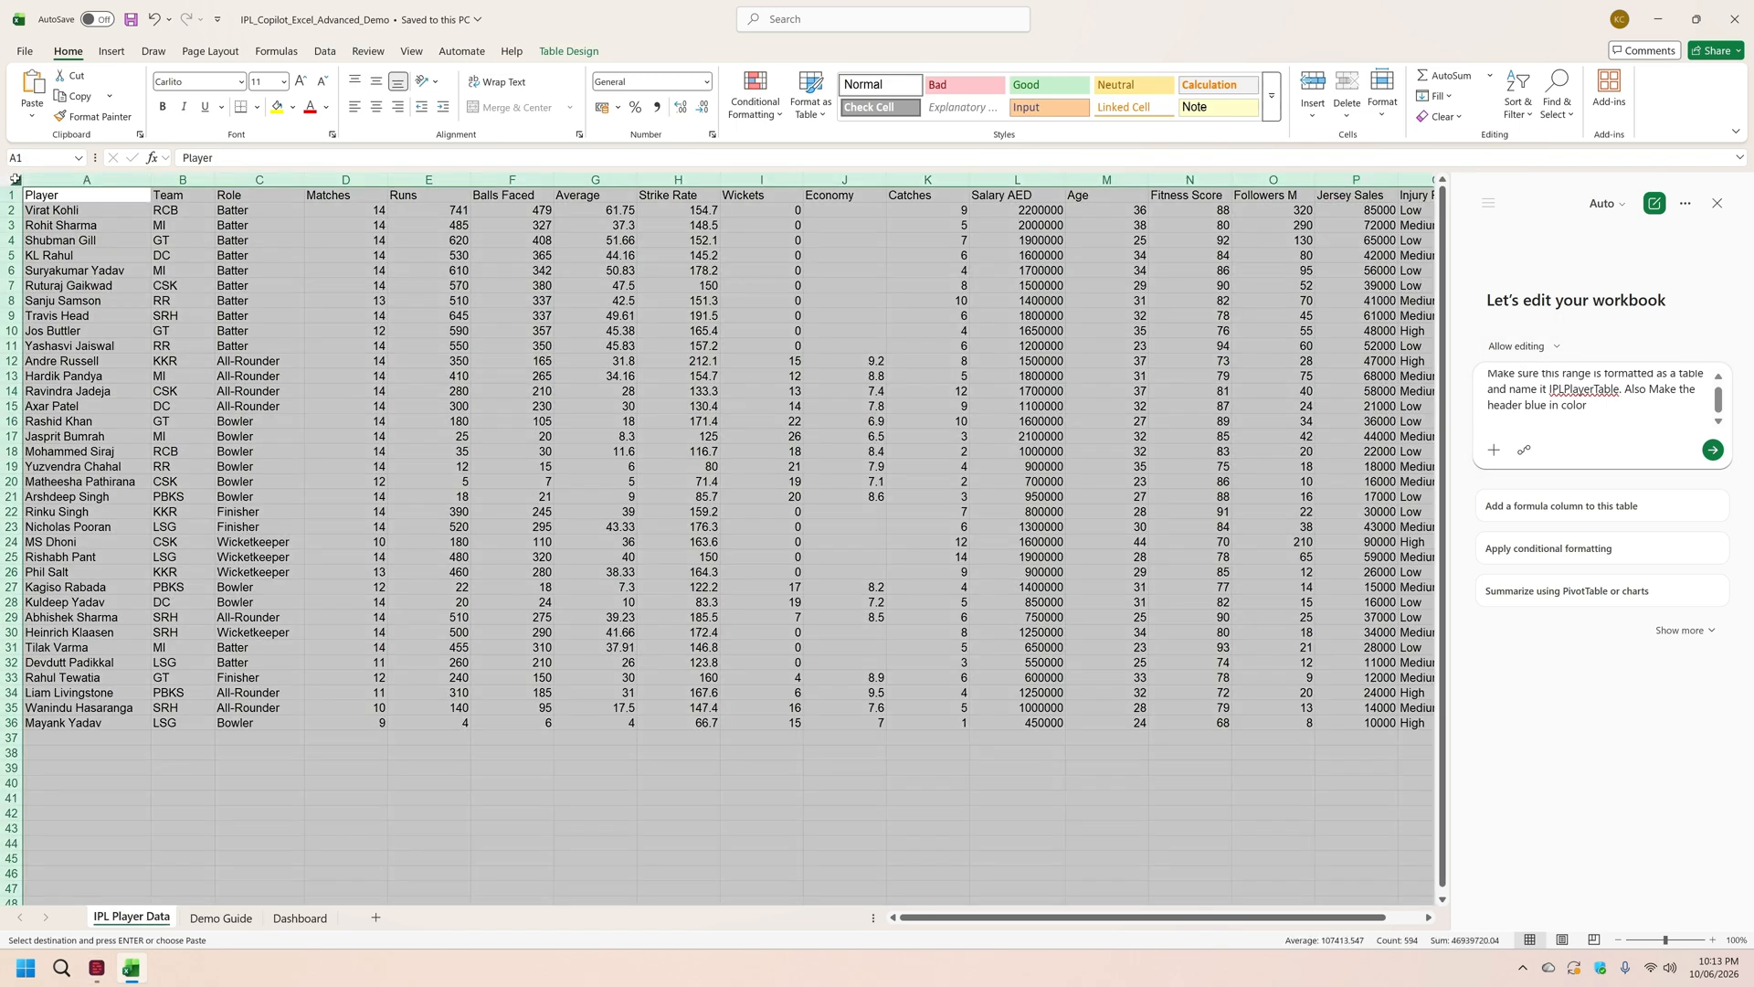
left_click(16, 179)
left_click(573, 55)
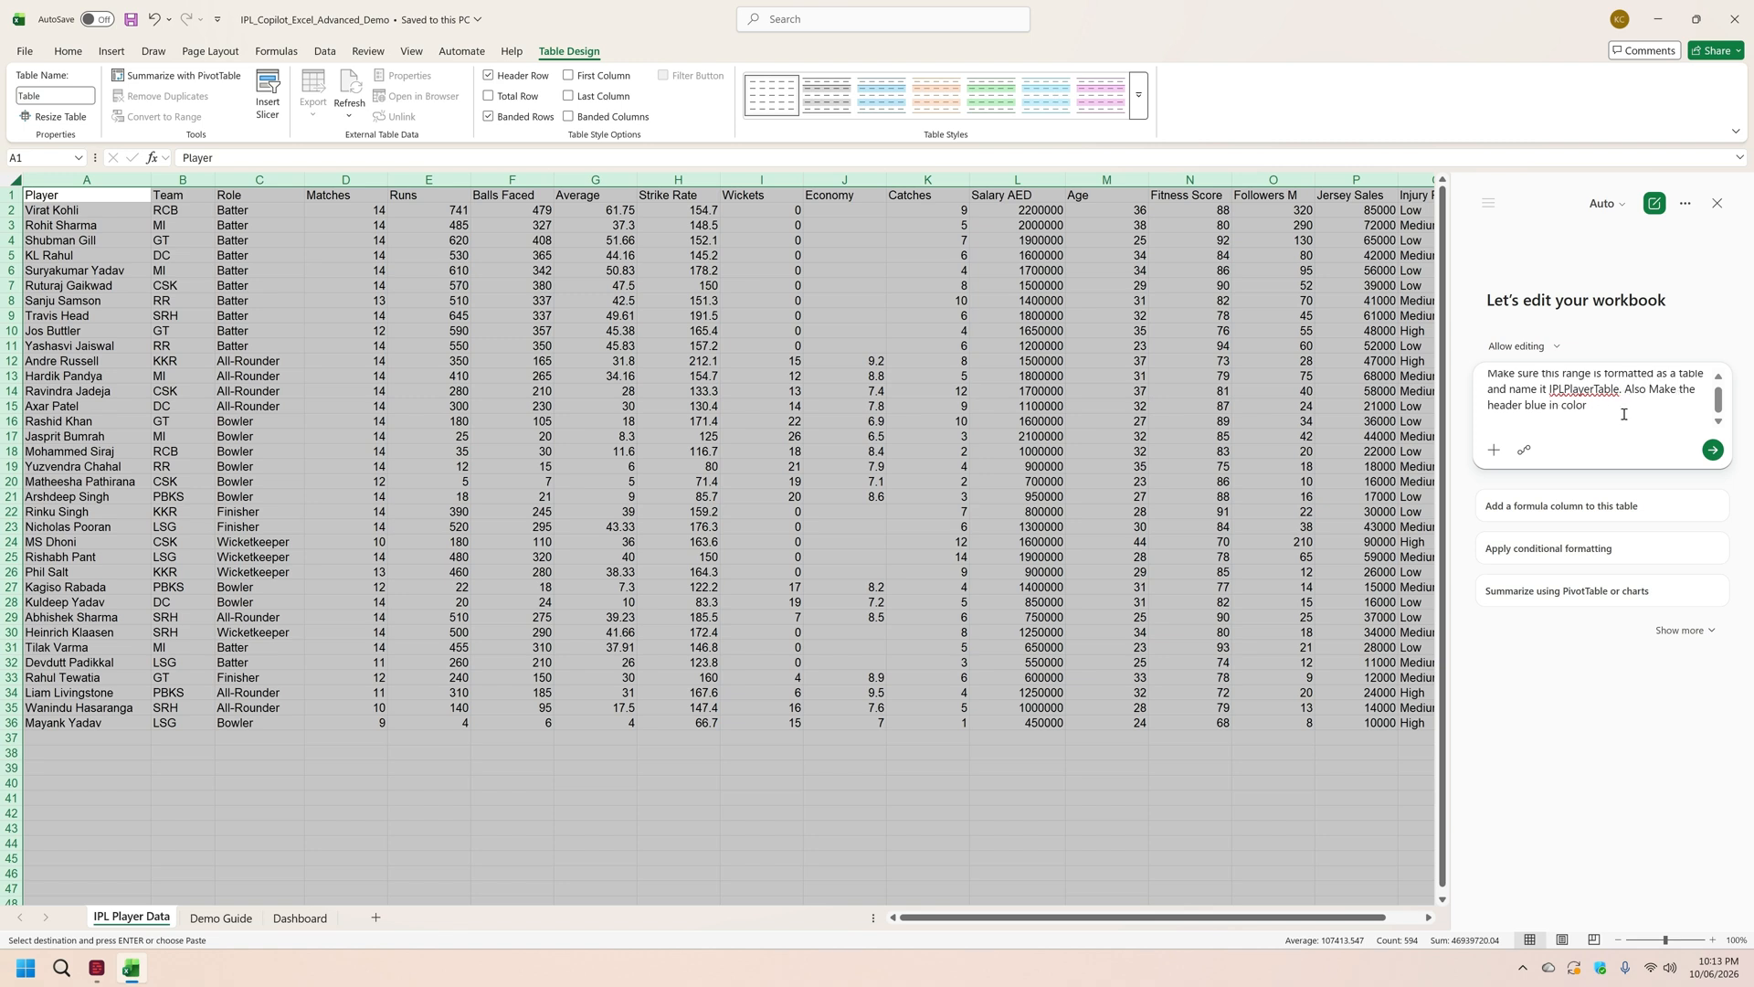
left_click(1713, 450)
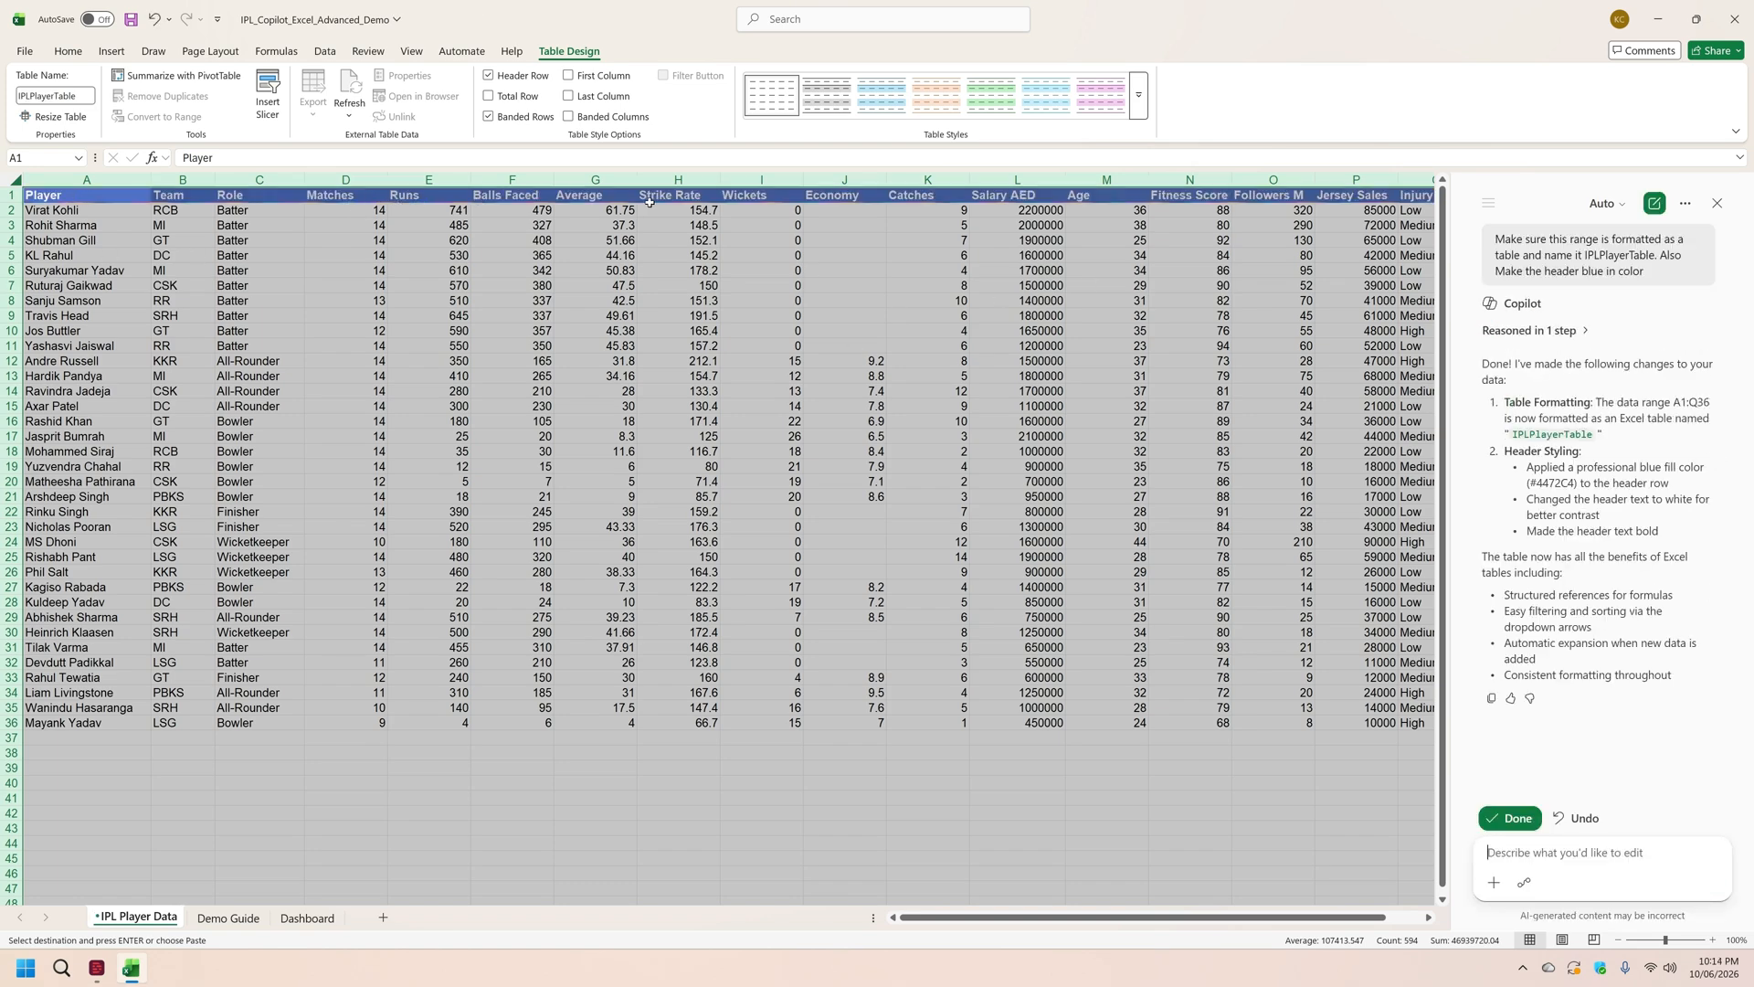
left_click(621, 255)
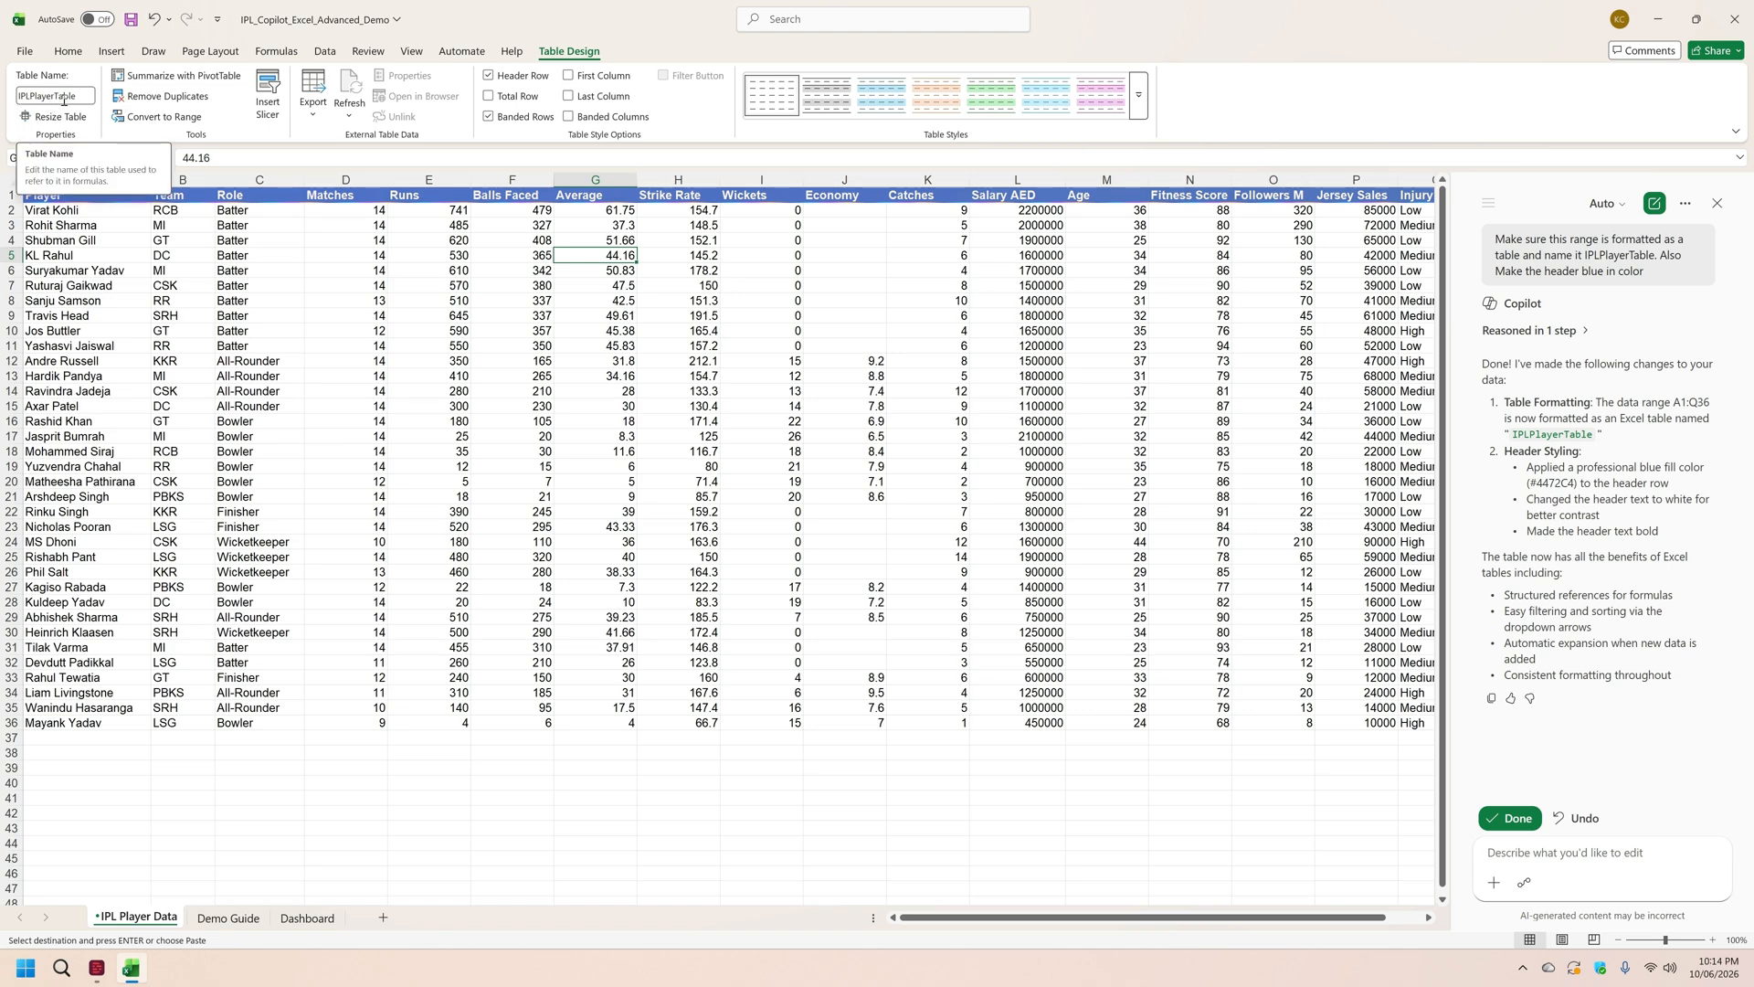
Step: Have Copilot insert a column called Runs Per Match calculated for every player, using the second Demo Guide prompt on IPL Player Data
left_click(228, 919)
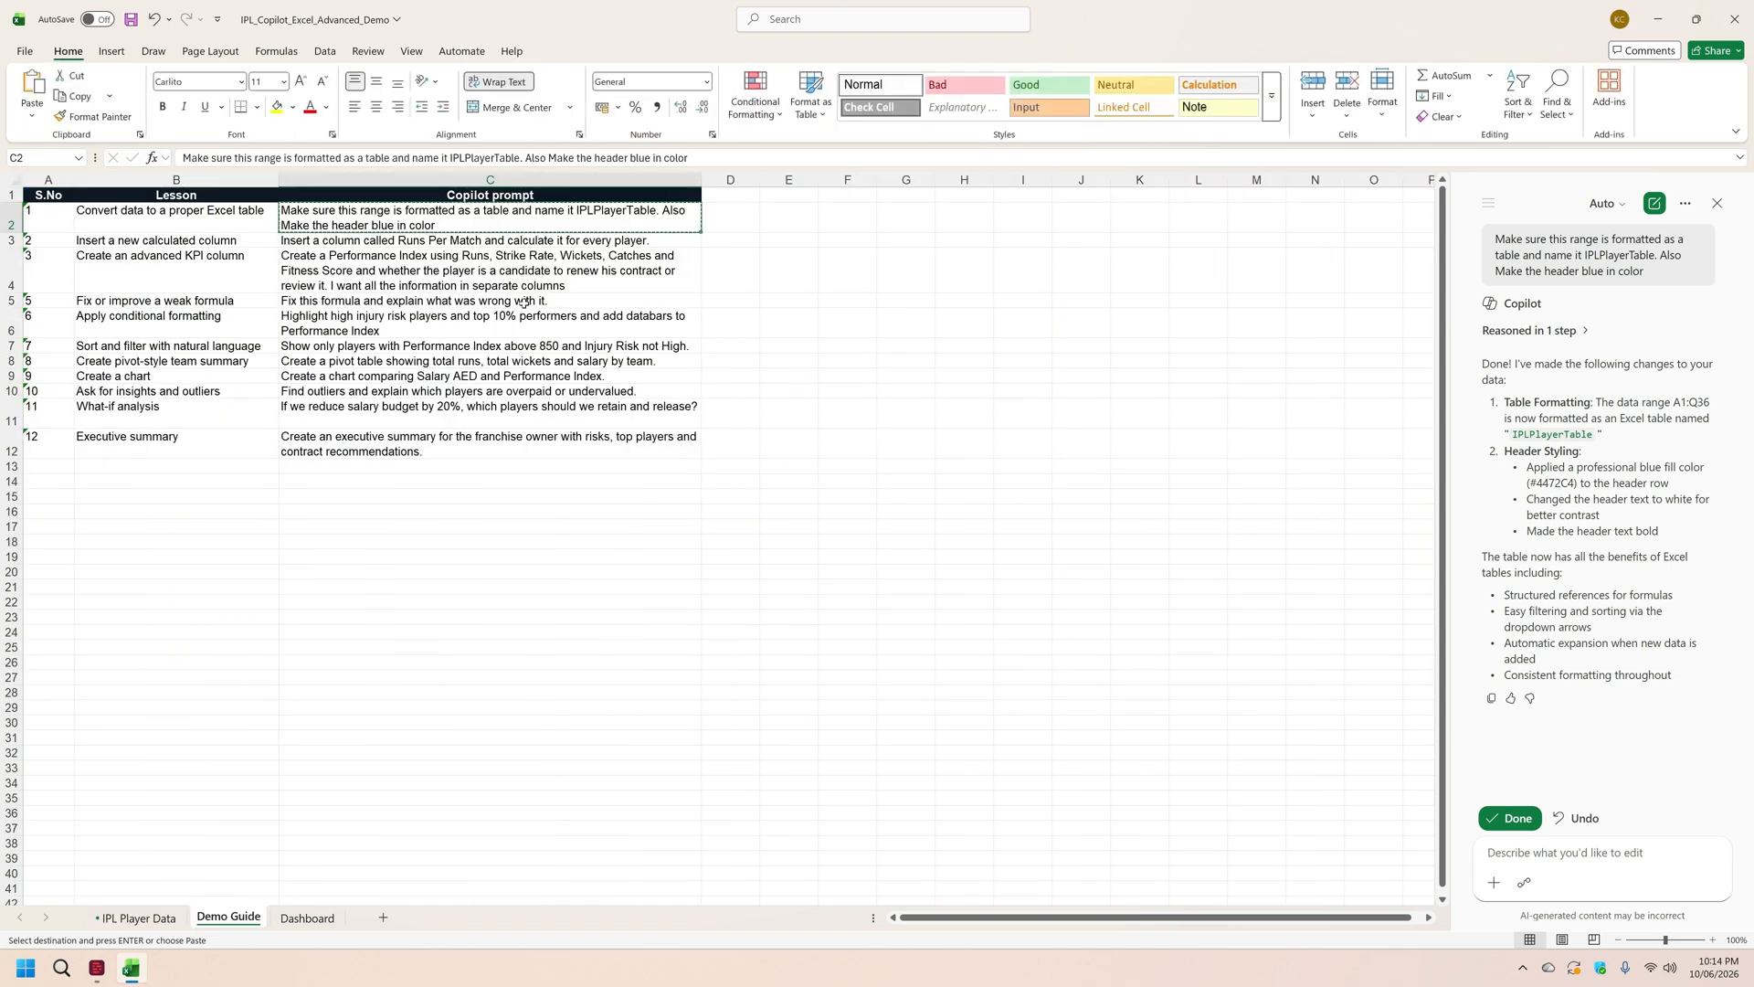
left_click(402, 241)
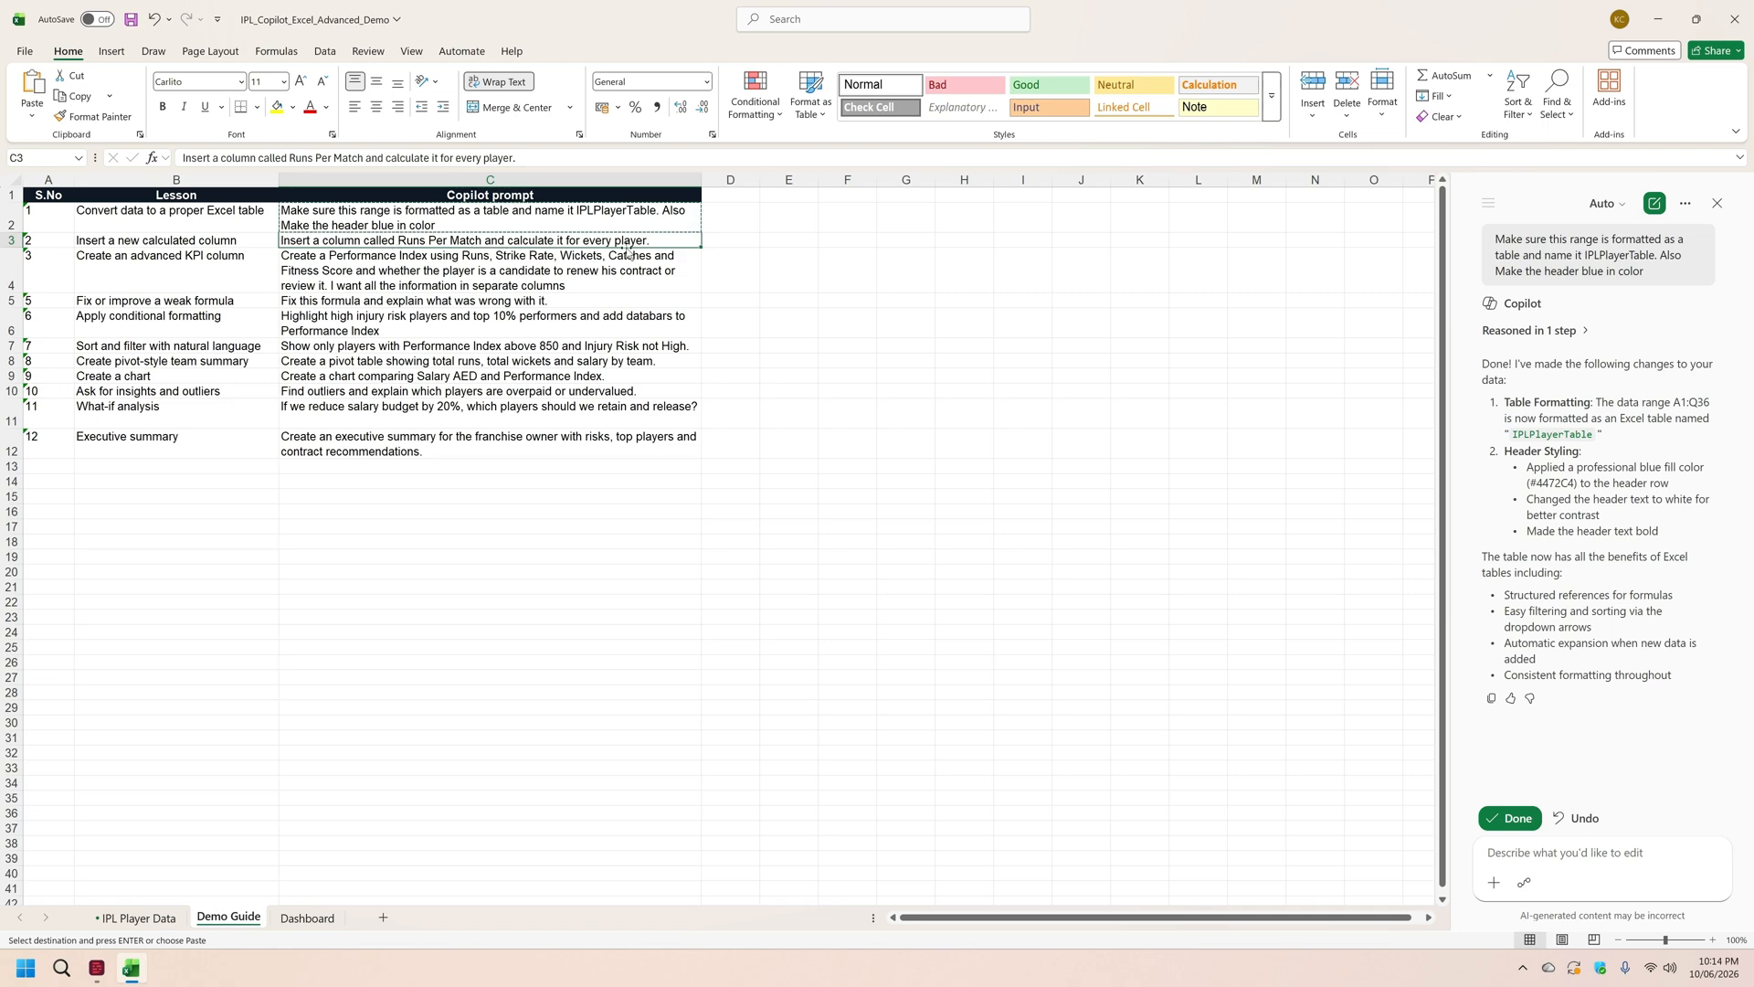
key("ctrl+Page_Up")
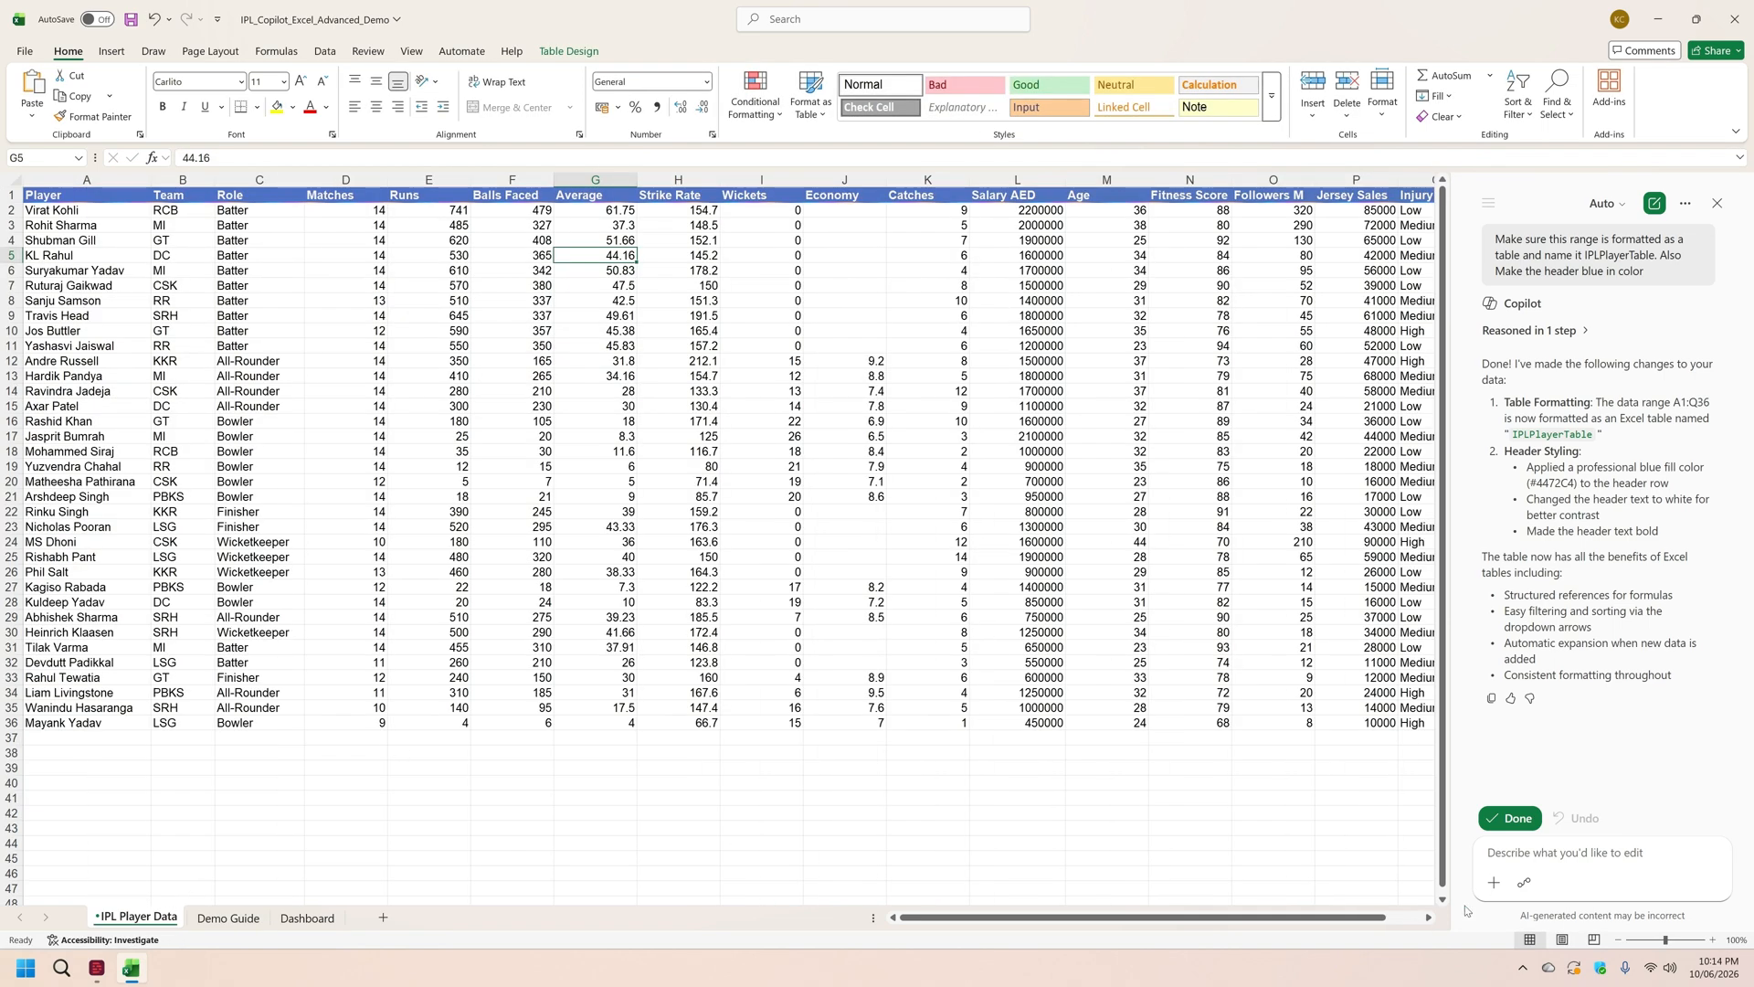
left_click(1524, 853)
key("ctrl+v")
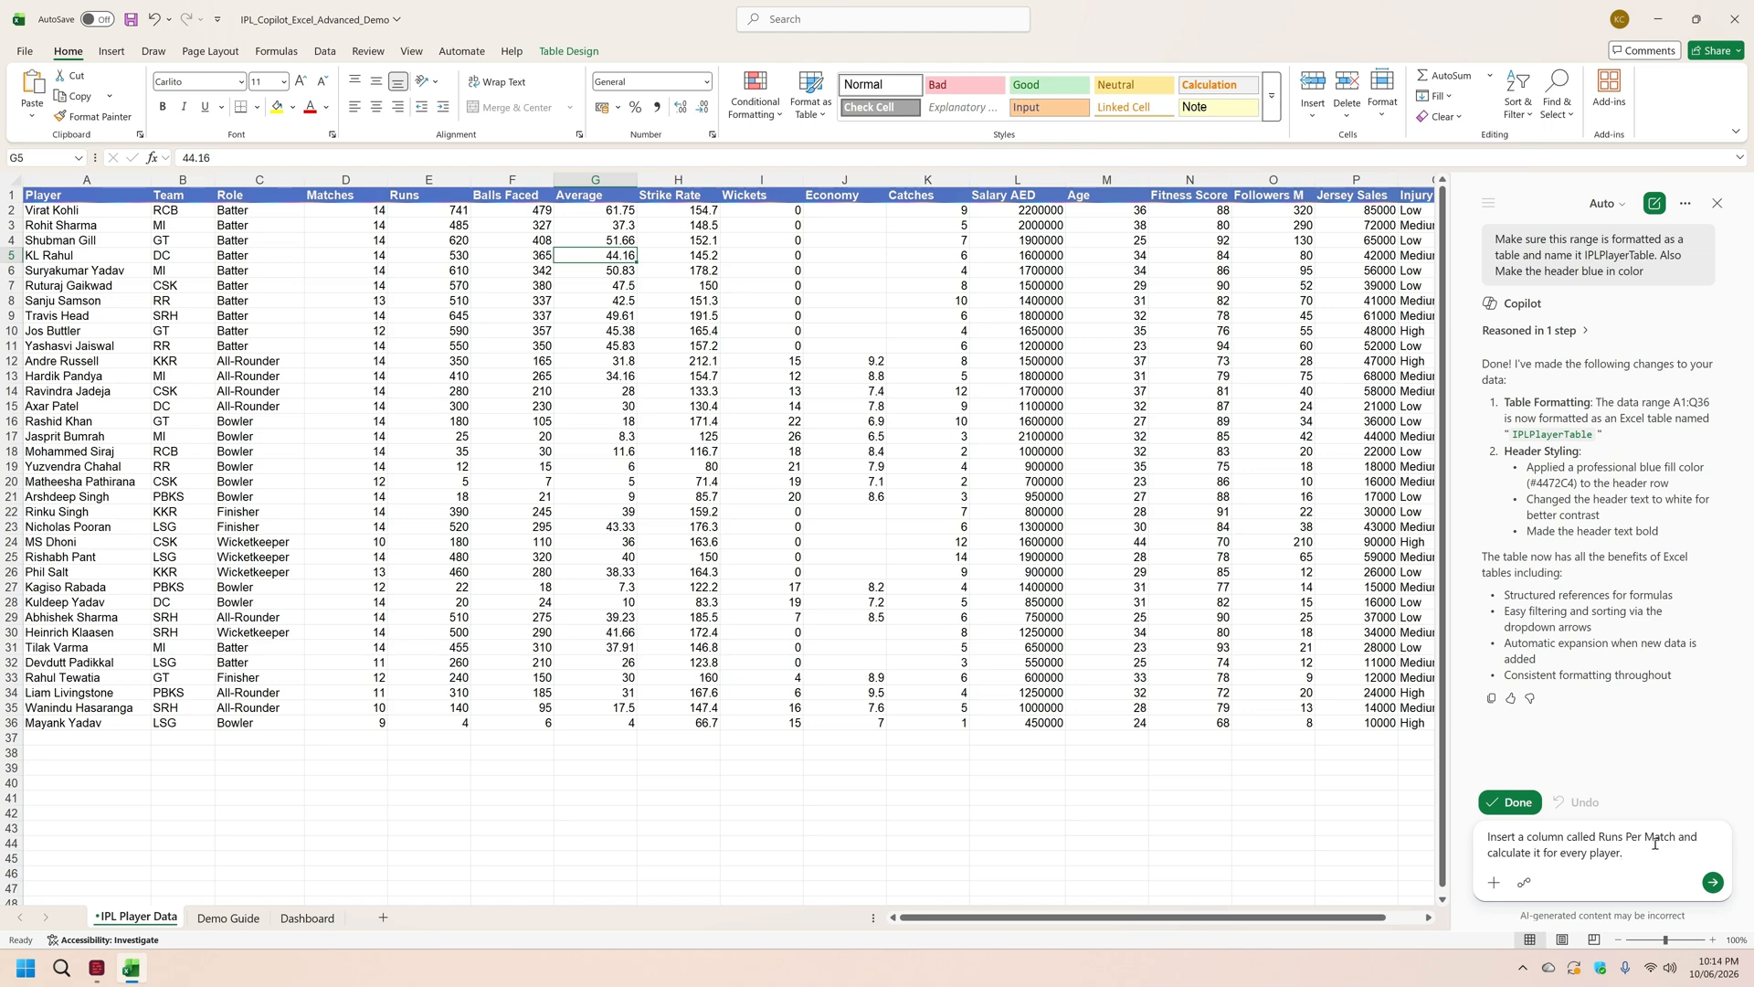
left_click_drag(1287, 925, 1324, 925)
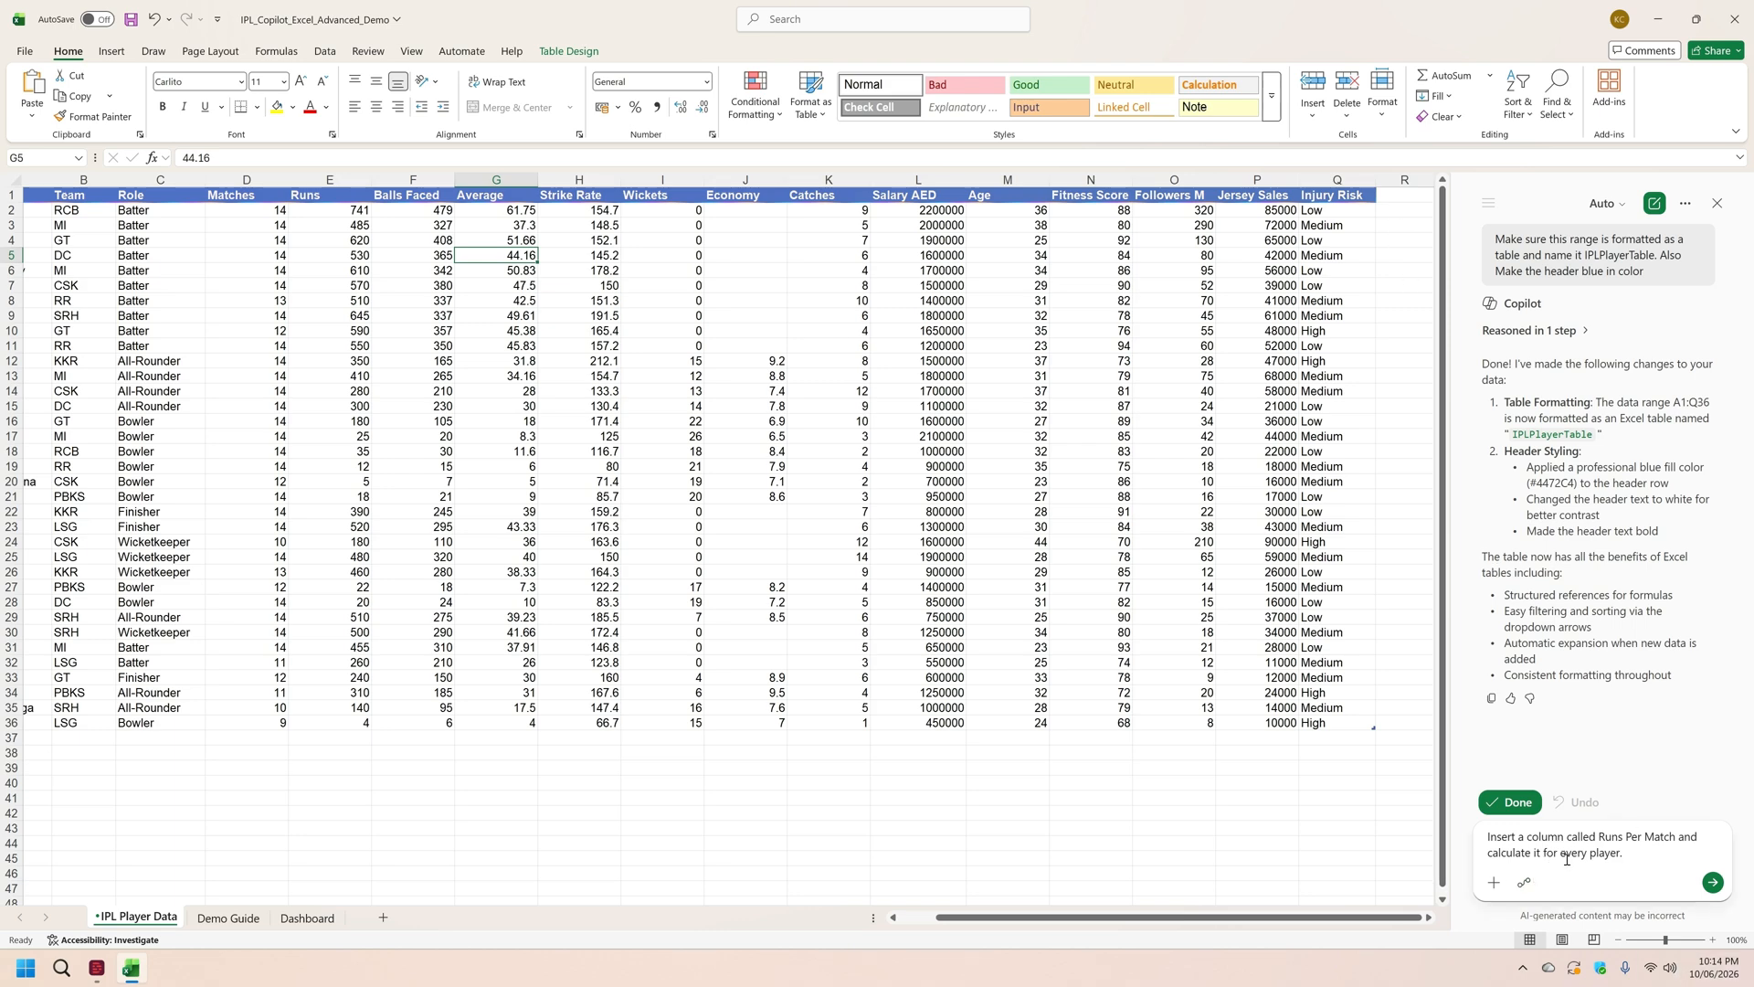
left_click(1713, 885)
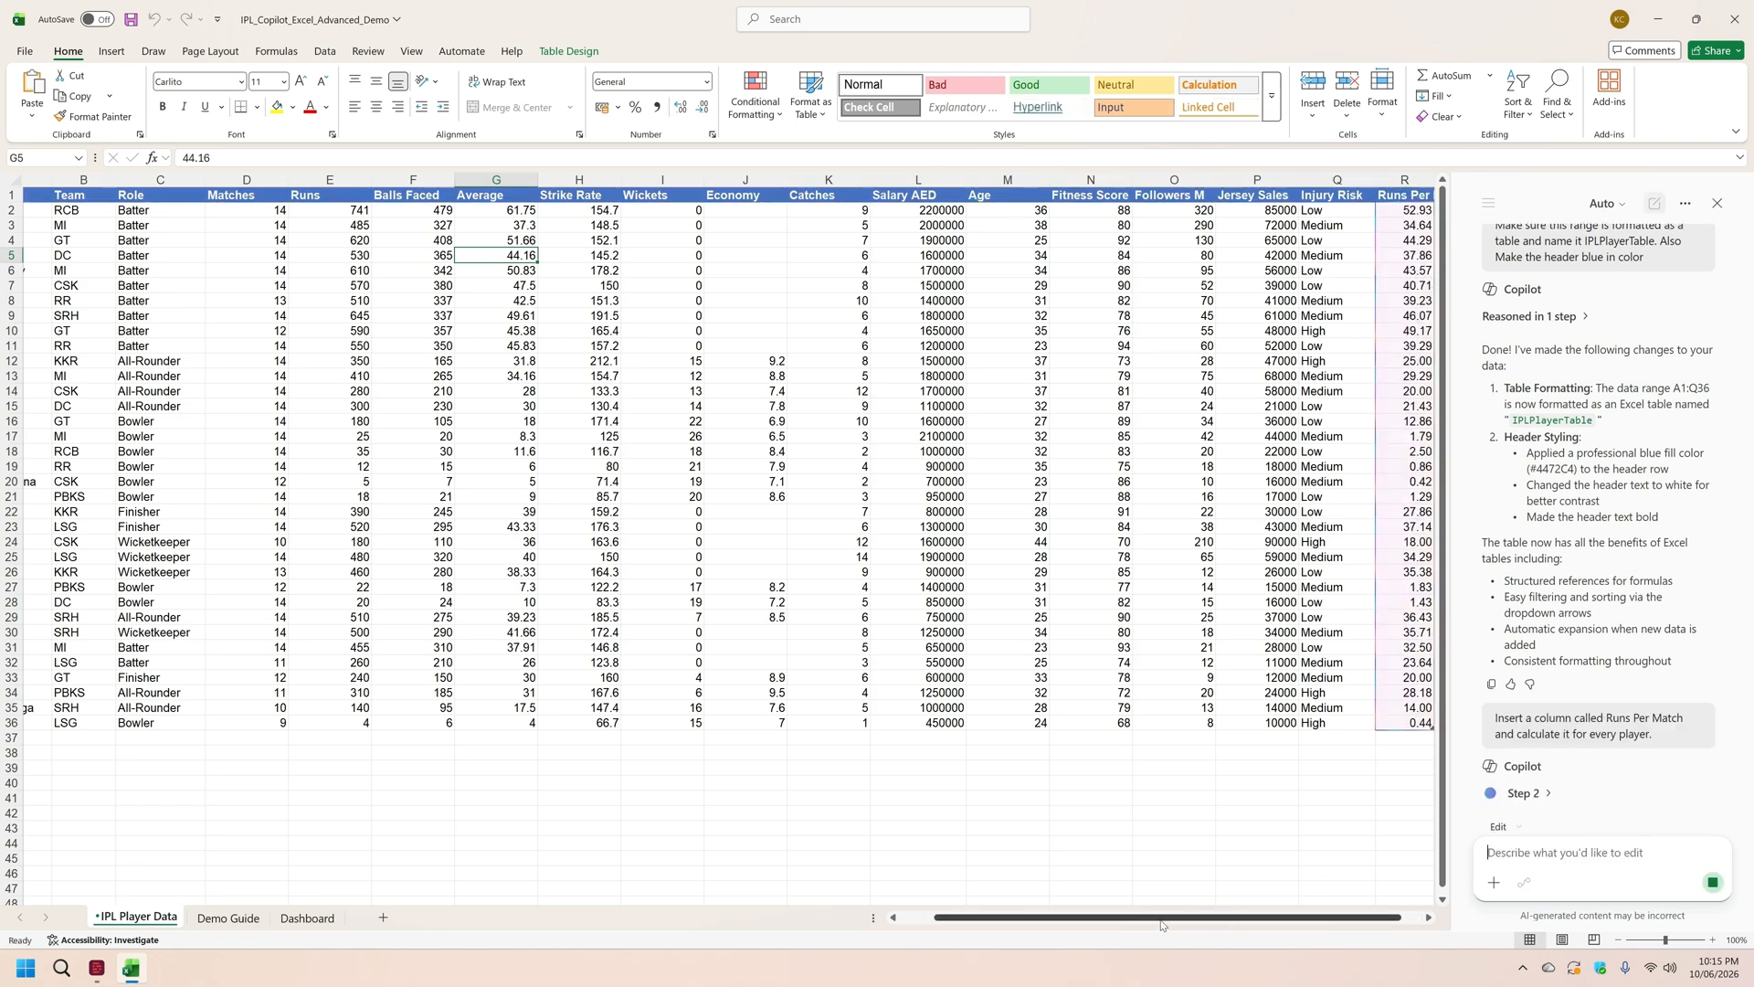
left_click_drag(1160, 918, 1215, 927)
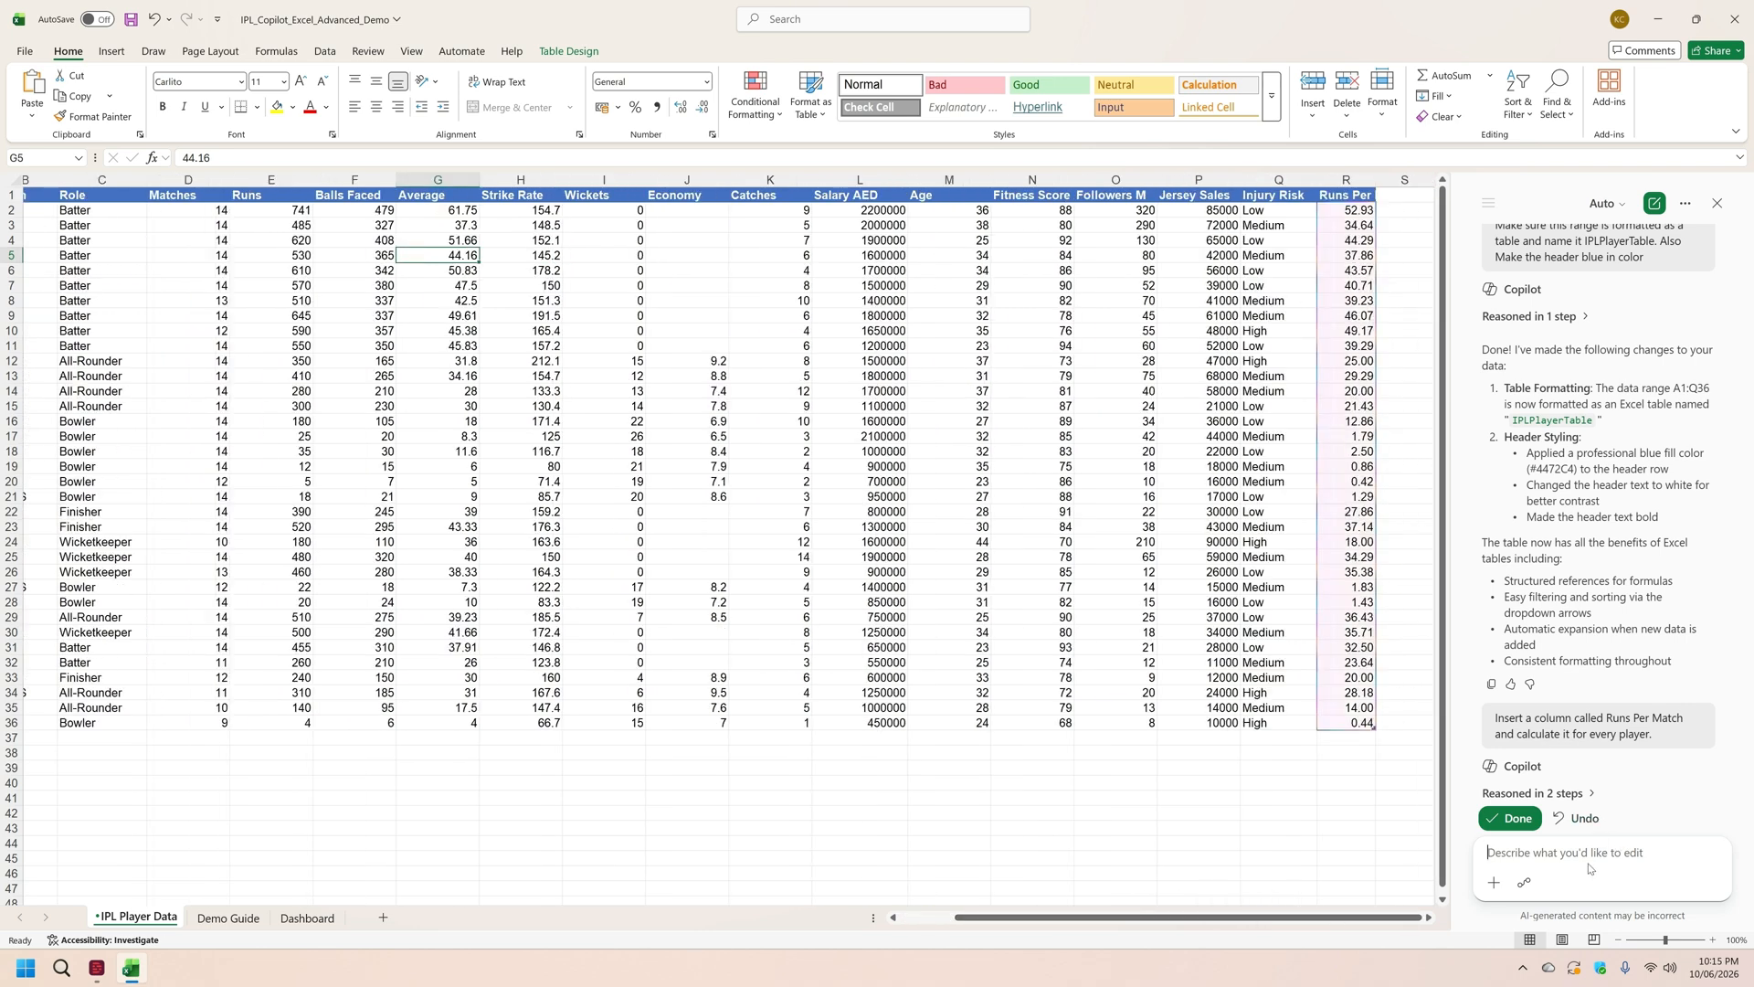
Step: Accept the Runs Per Match column and submit the third Demo Guide prompt, requesting Performance Index and contract renew-or-review columns on IPL Player Data
left_click(233, 926)
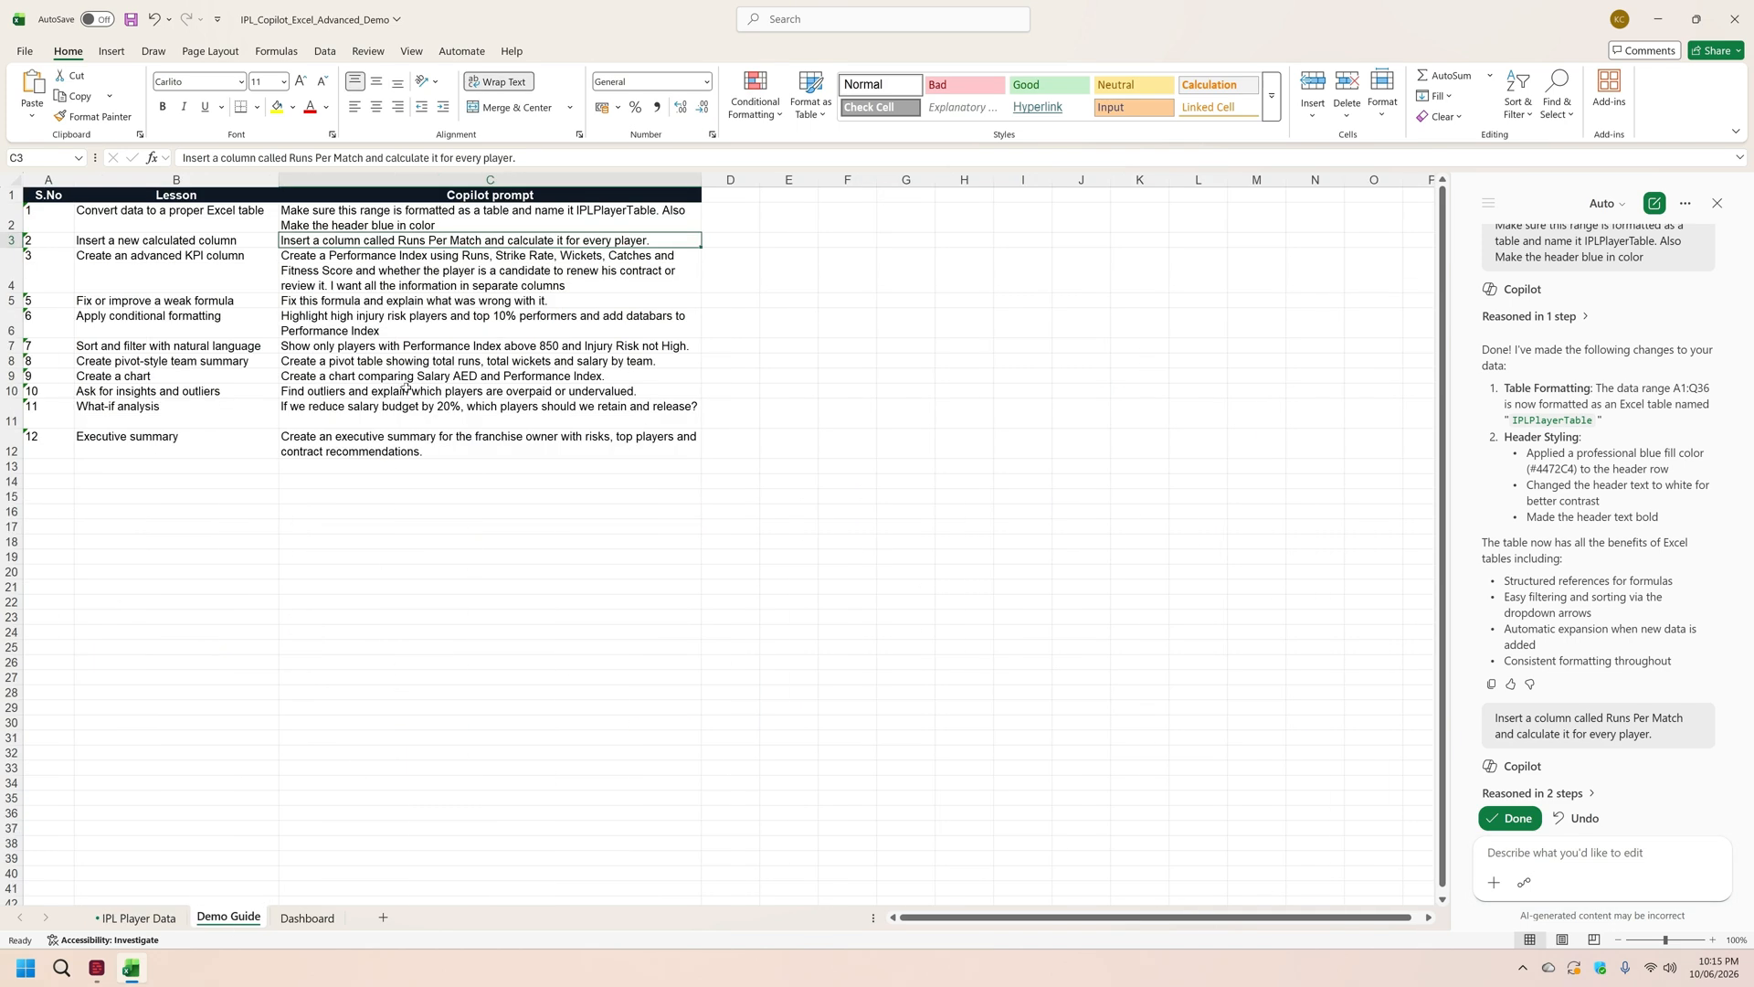
left_click(377, 260)
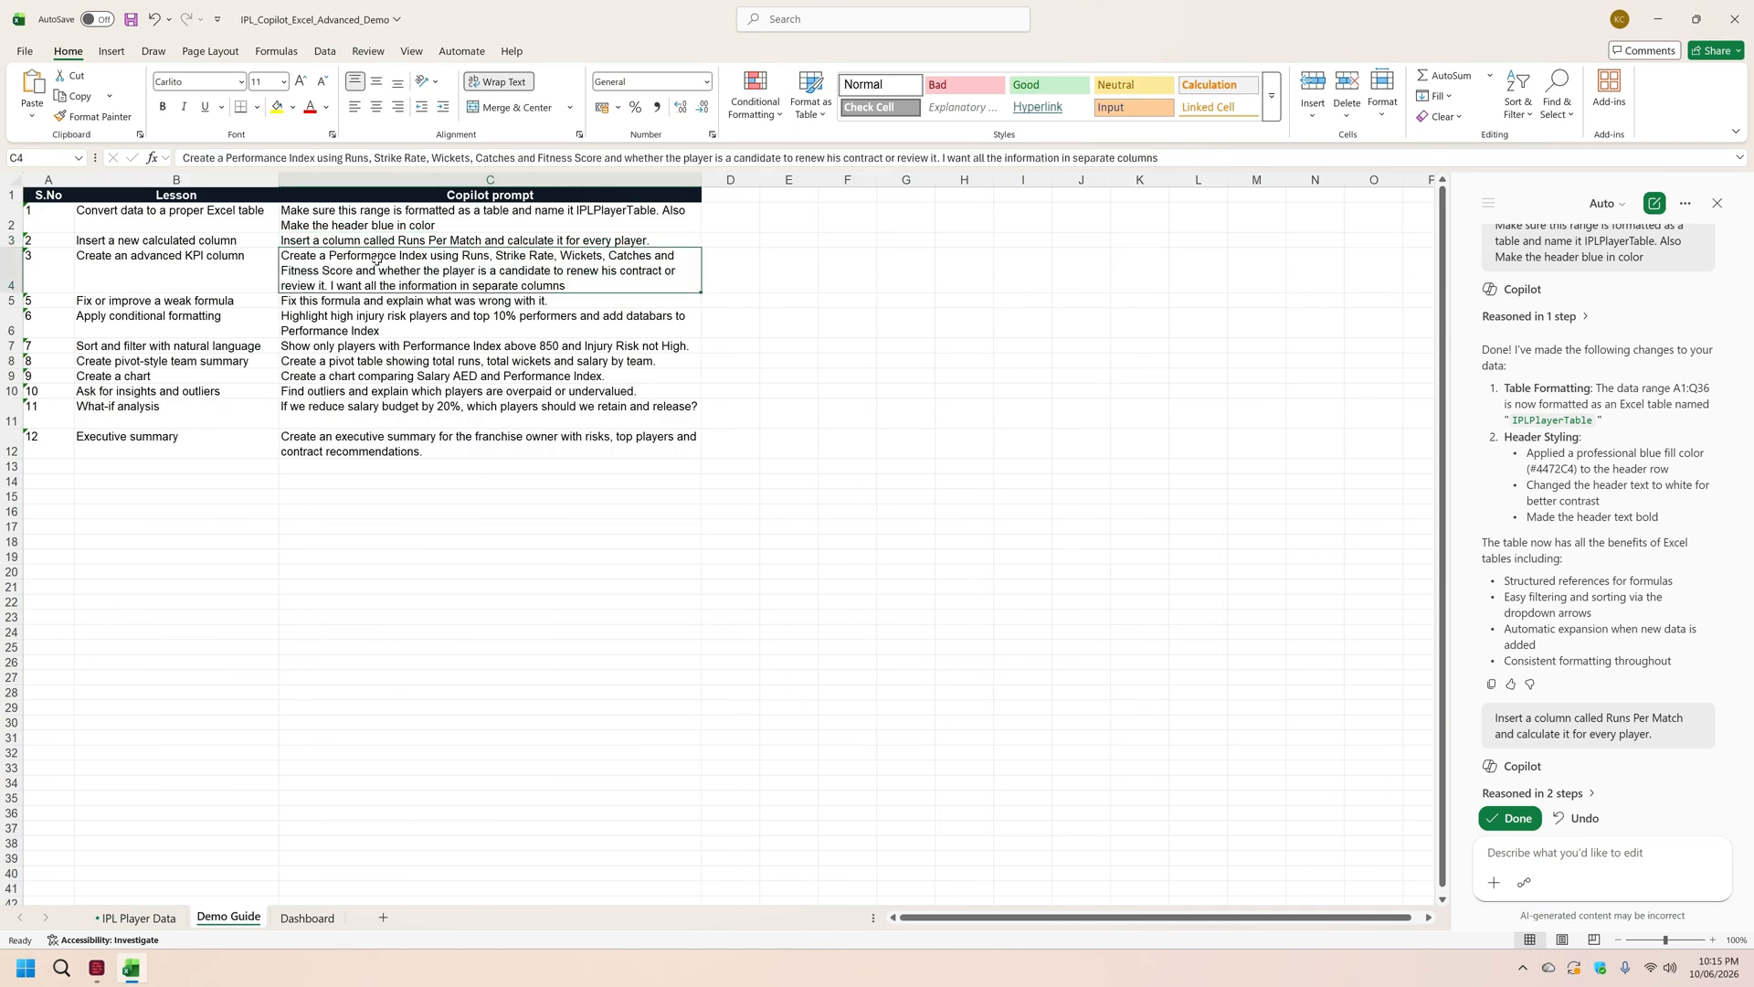
left_click(1179, 158)
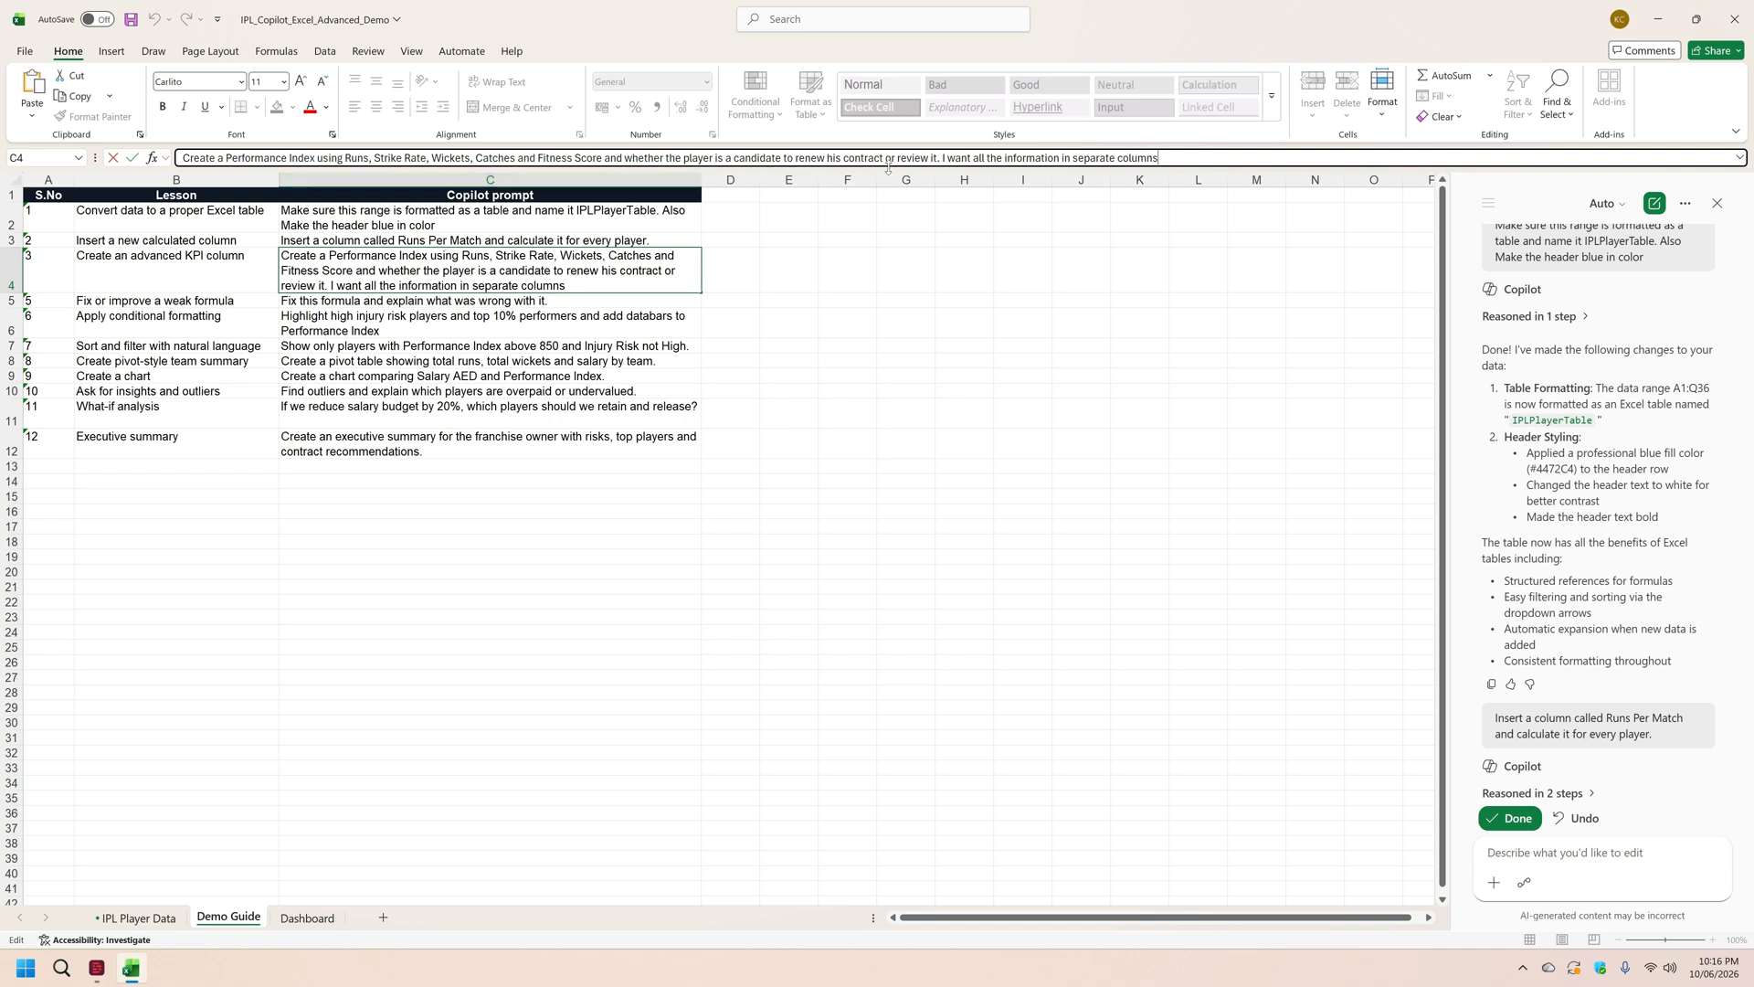
left_click_drag(1174, 158, 172, 160)
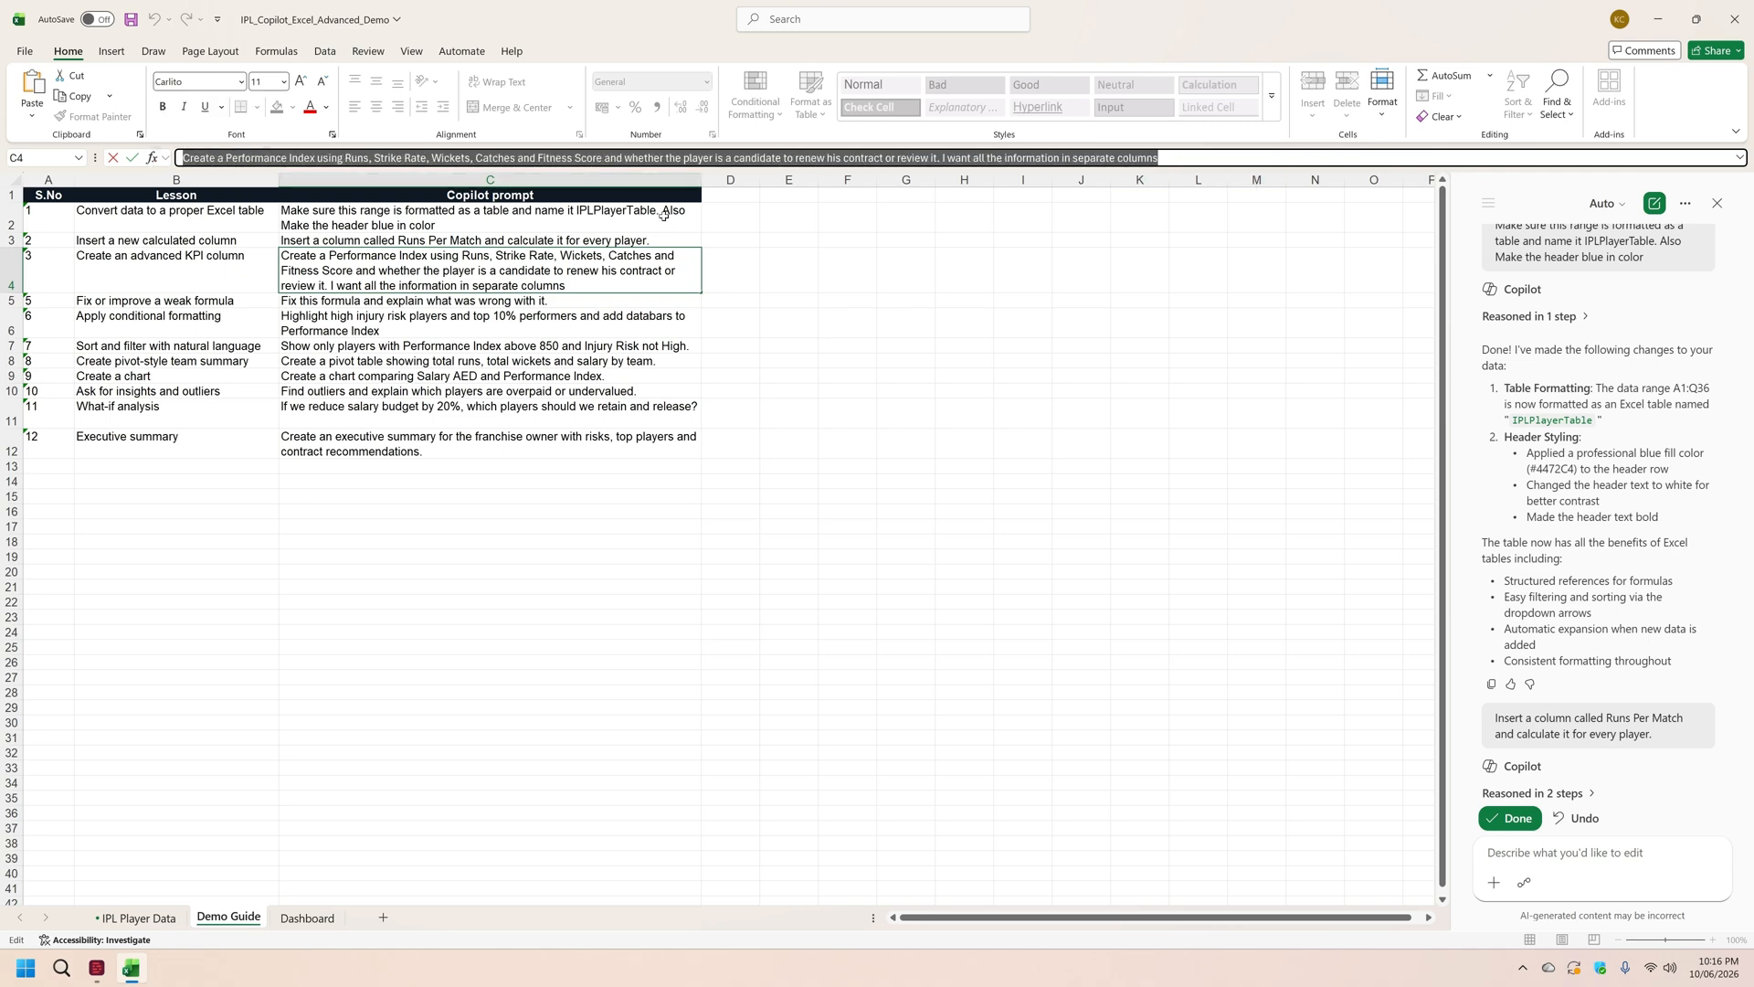
left_click(155, 923)
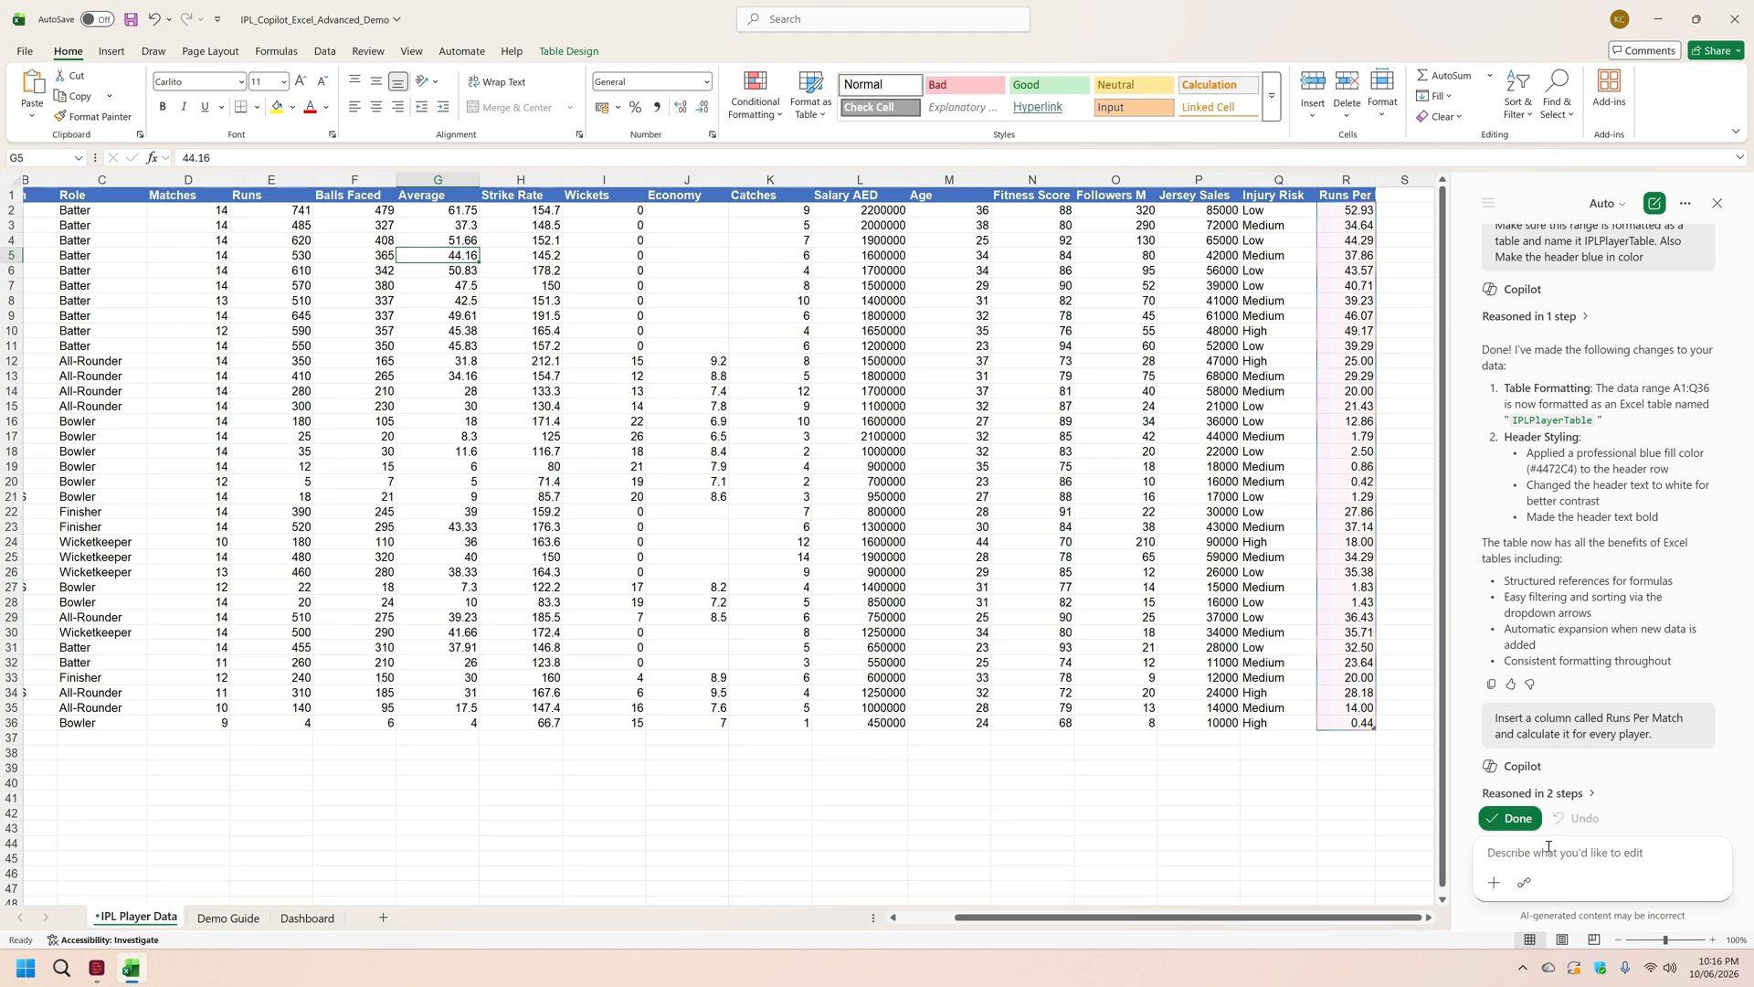
left_click(1519, 820)
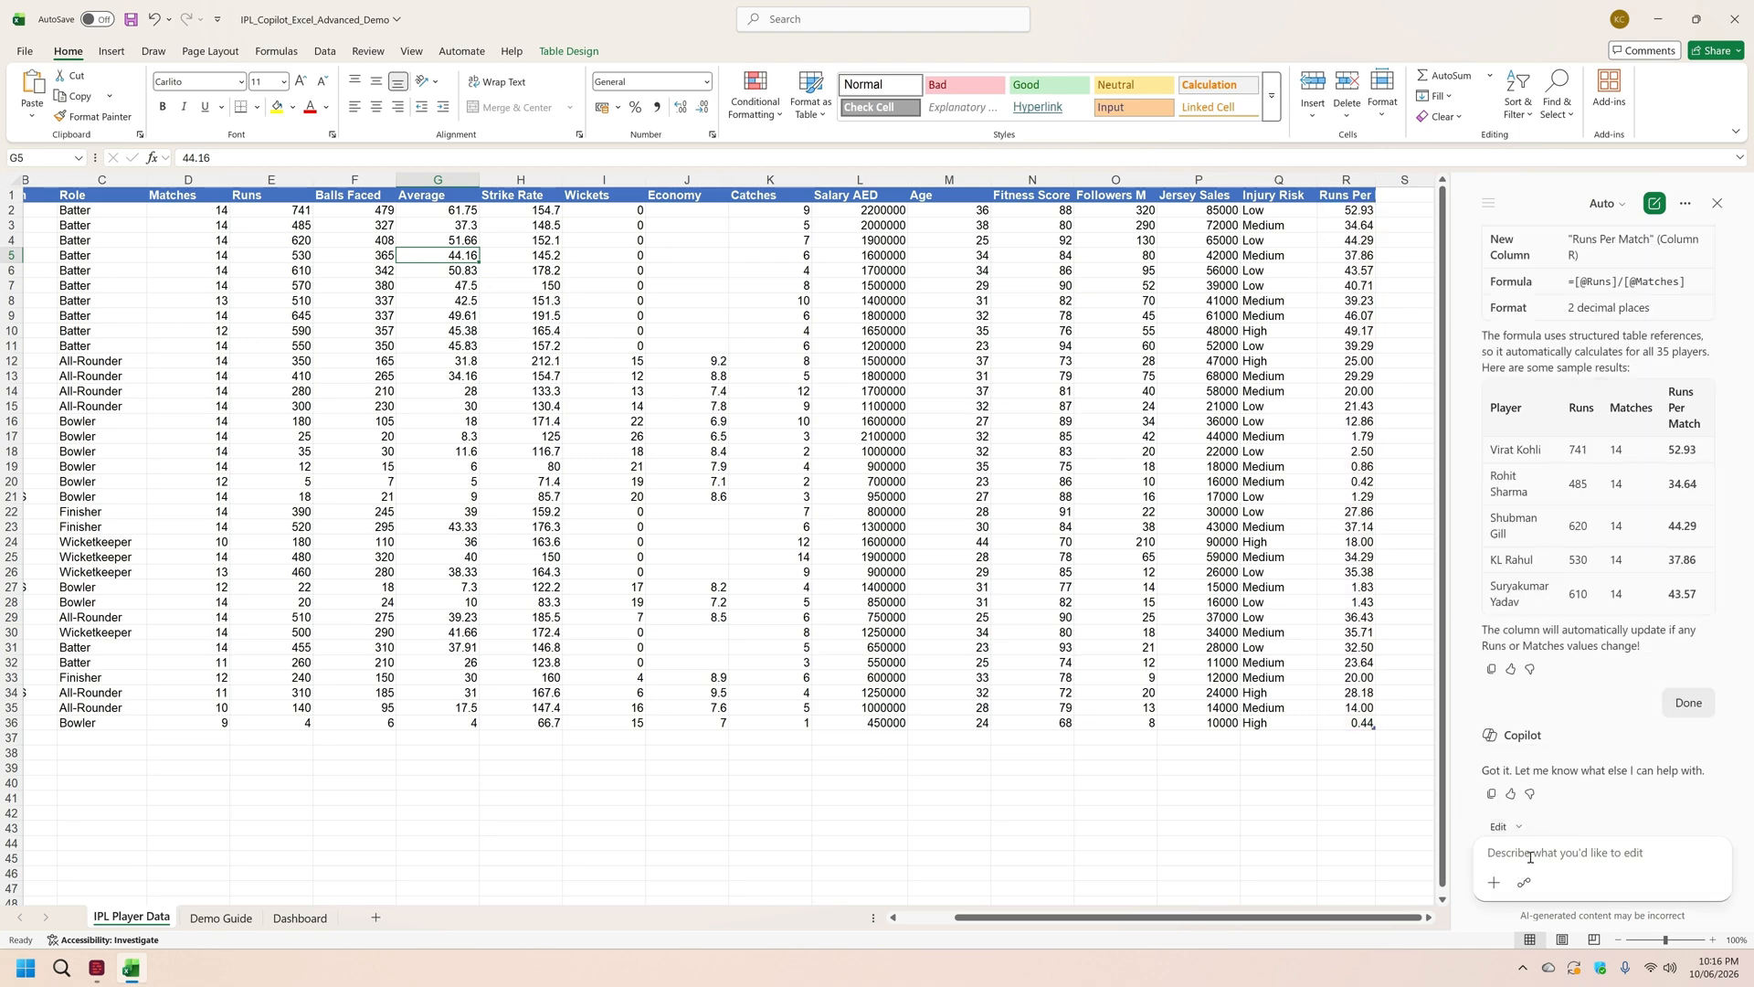
left_click(1533, 857)
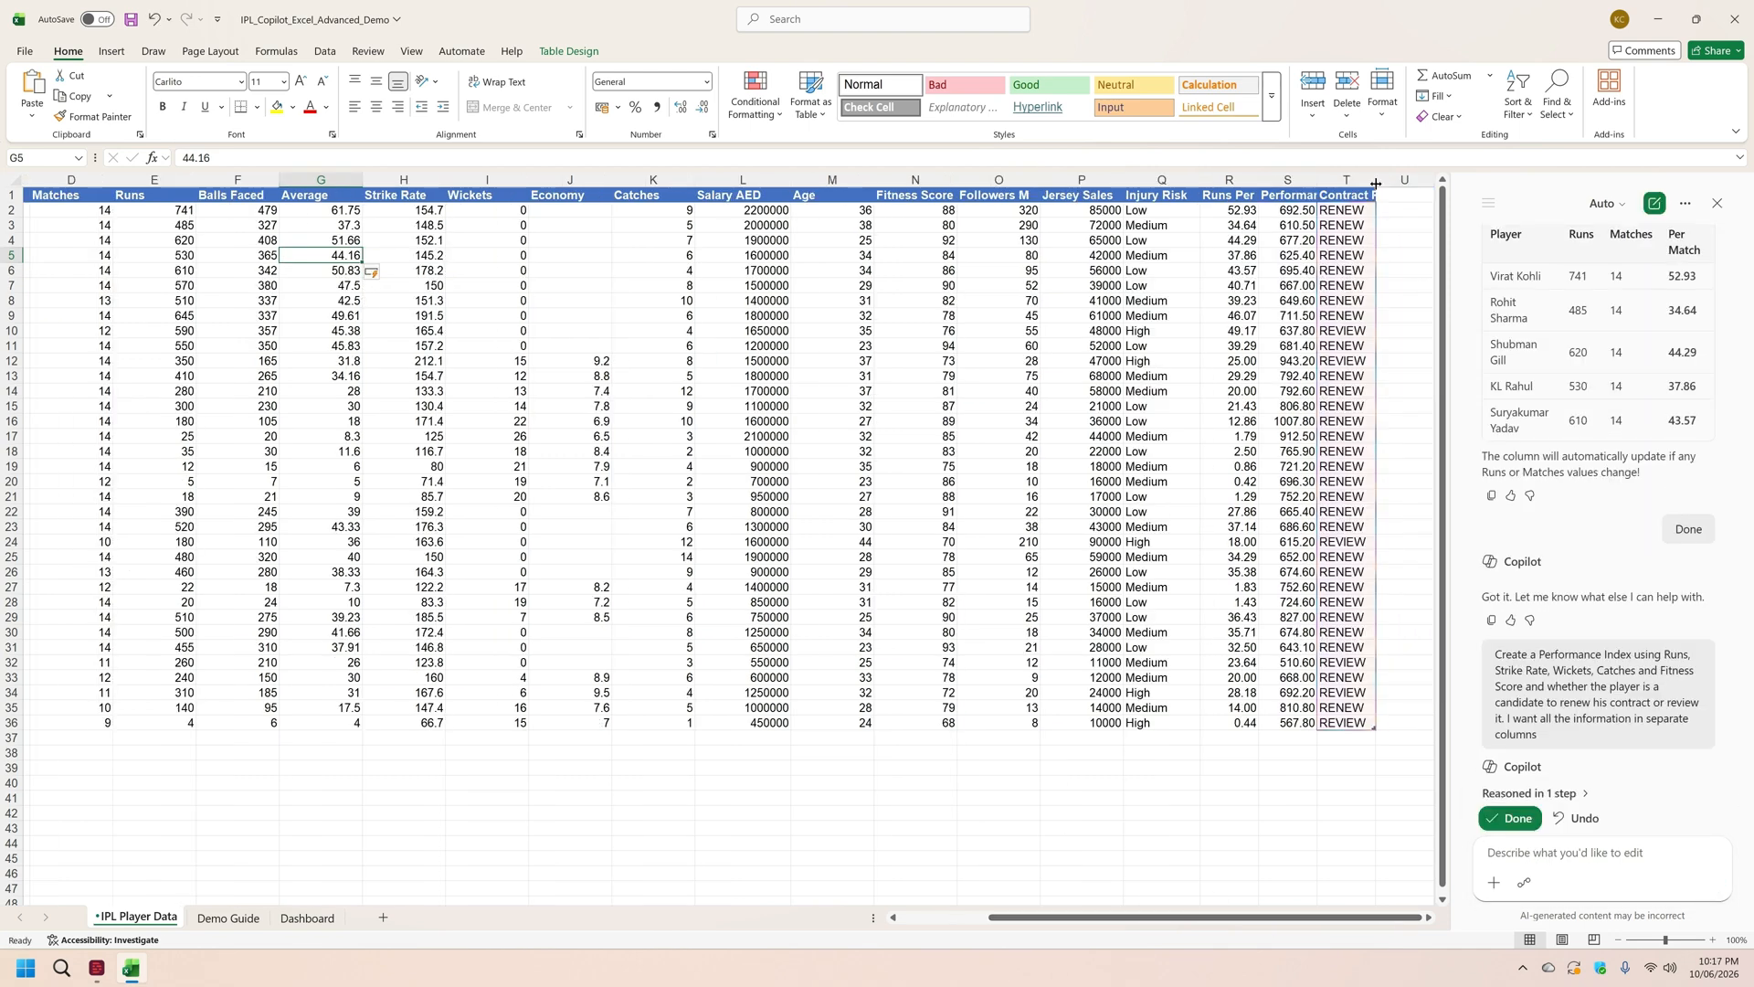
Step: Autofit the widths of the Contract Recommendation and Performance Index columns
double_click(1376, 184)
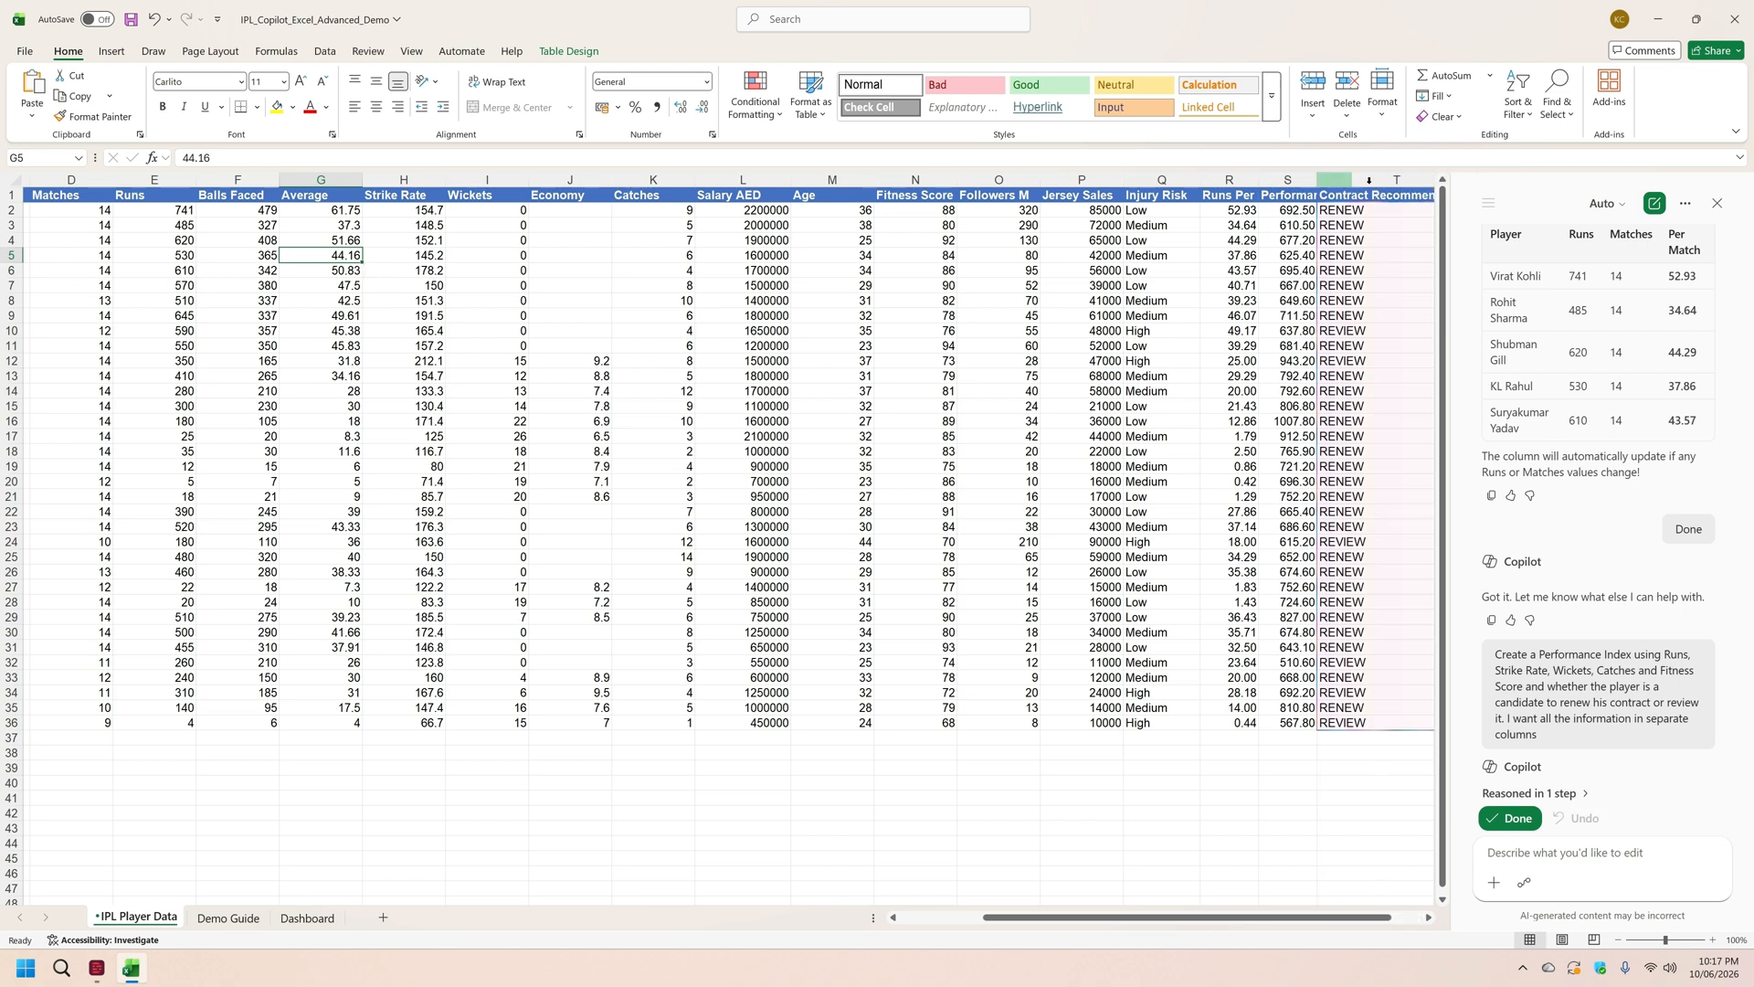
double_click(1323, 184)
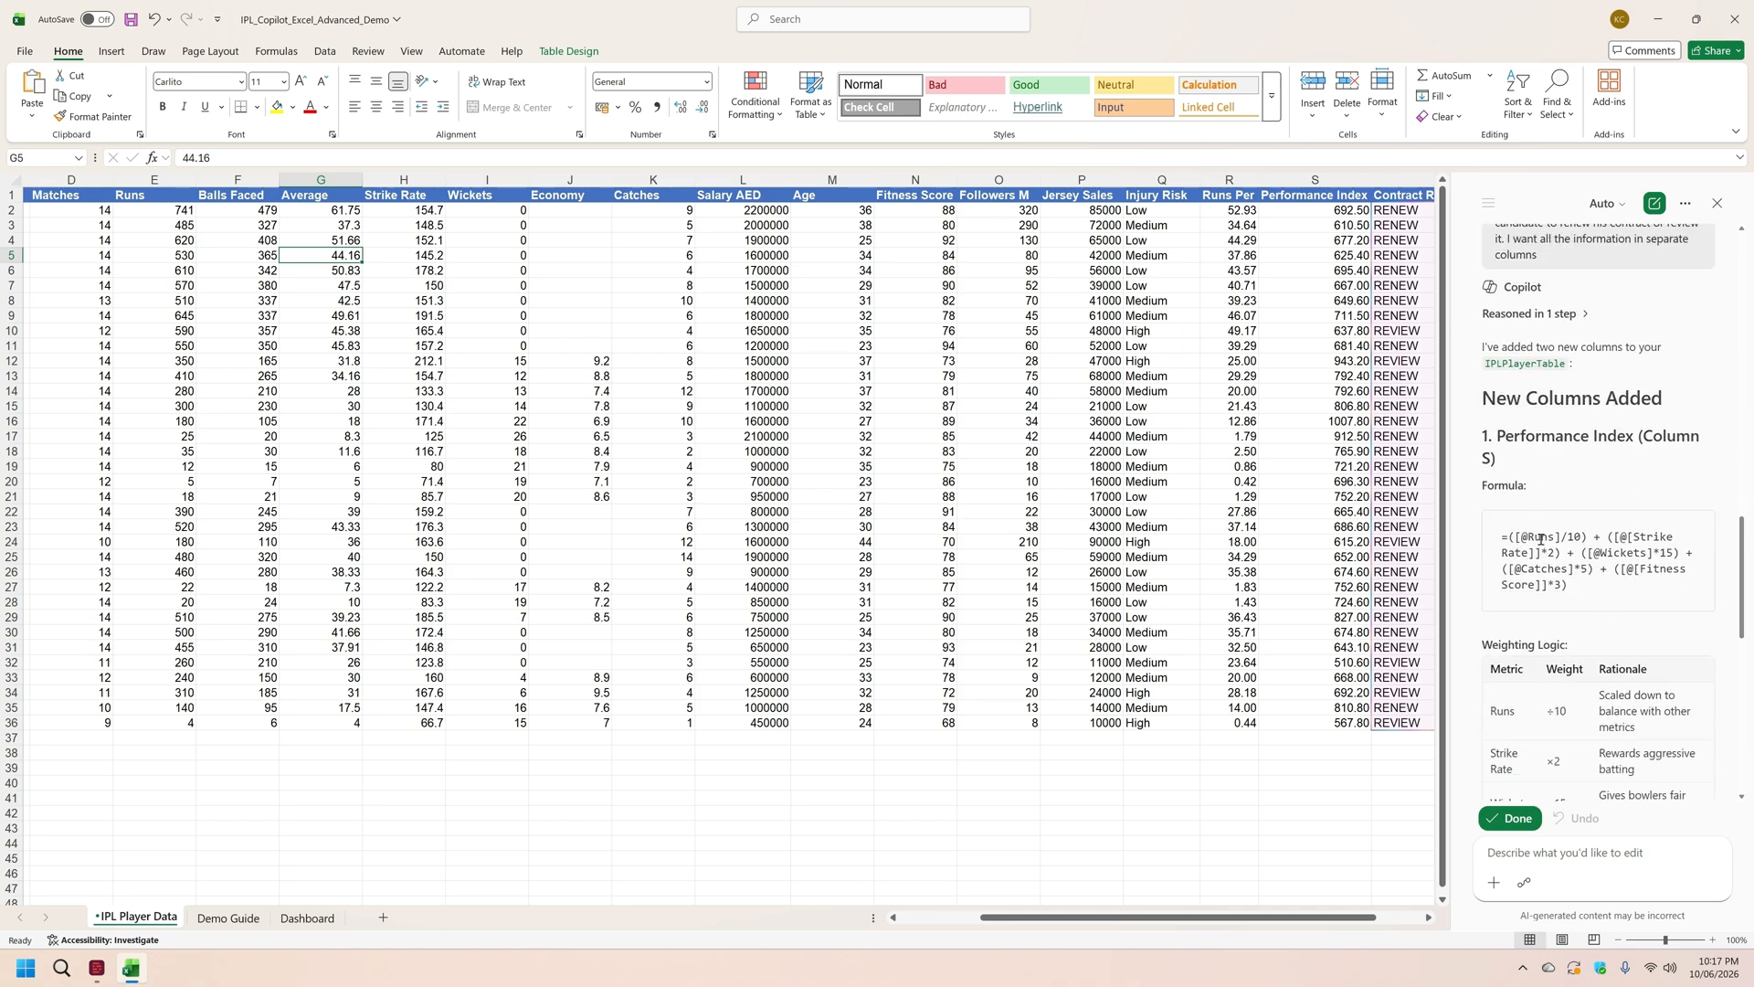
Step: Examine Copilot's explanation of the Performance Index formula, its weighting logic and the Contract Recommendation formula
scroll(1572, 578, "down", 2)
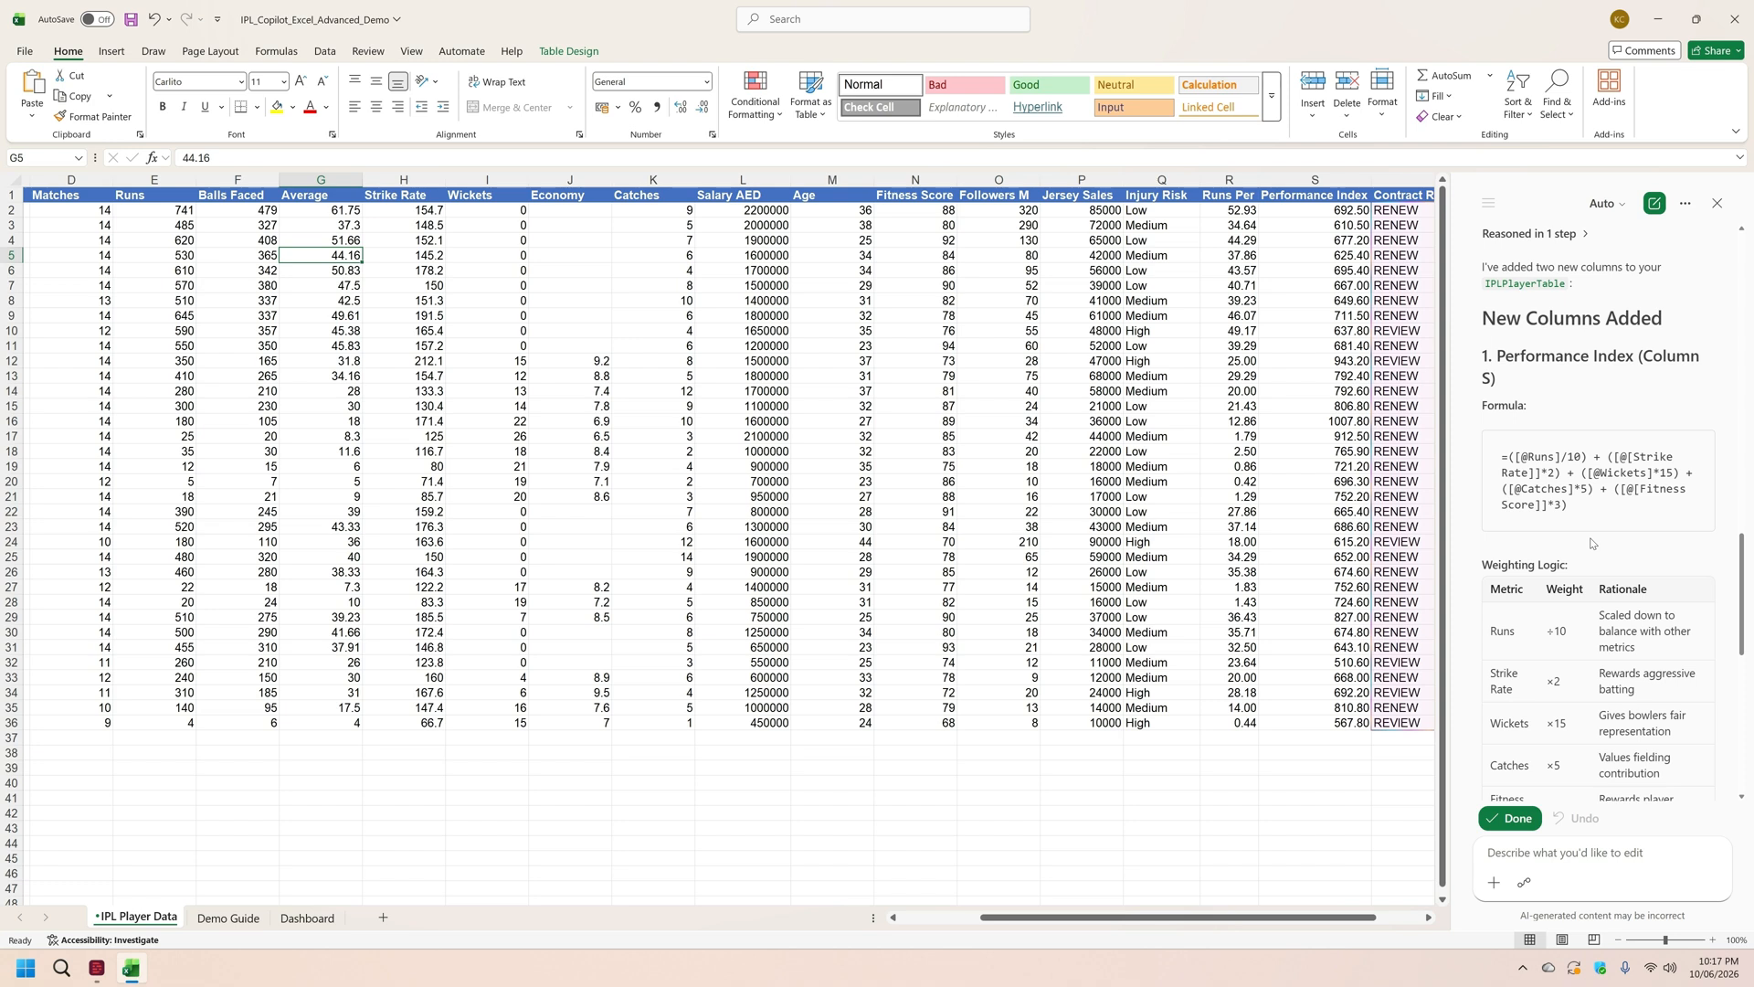
scroll(1590, 543, "down", 4)
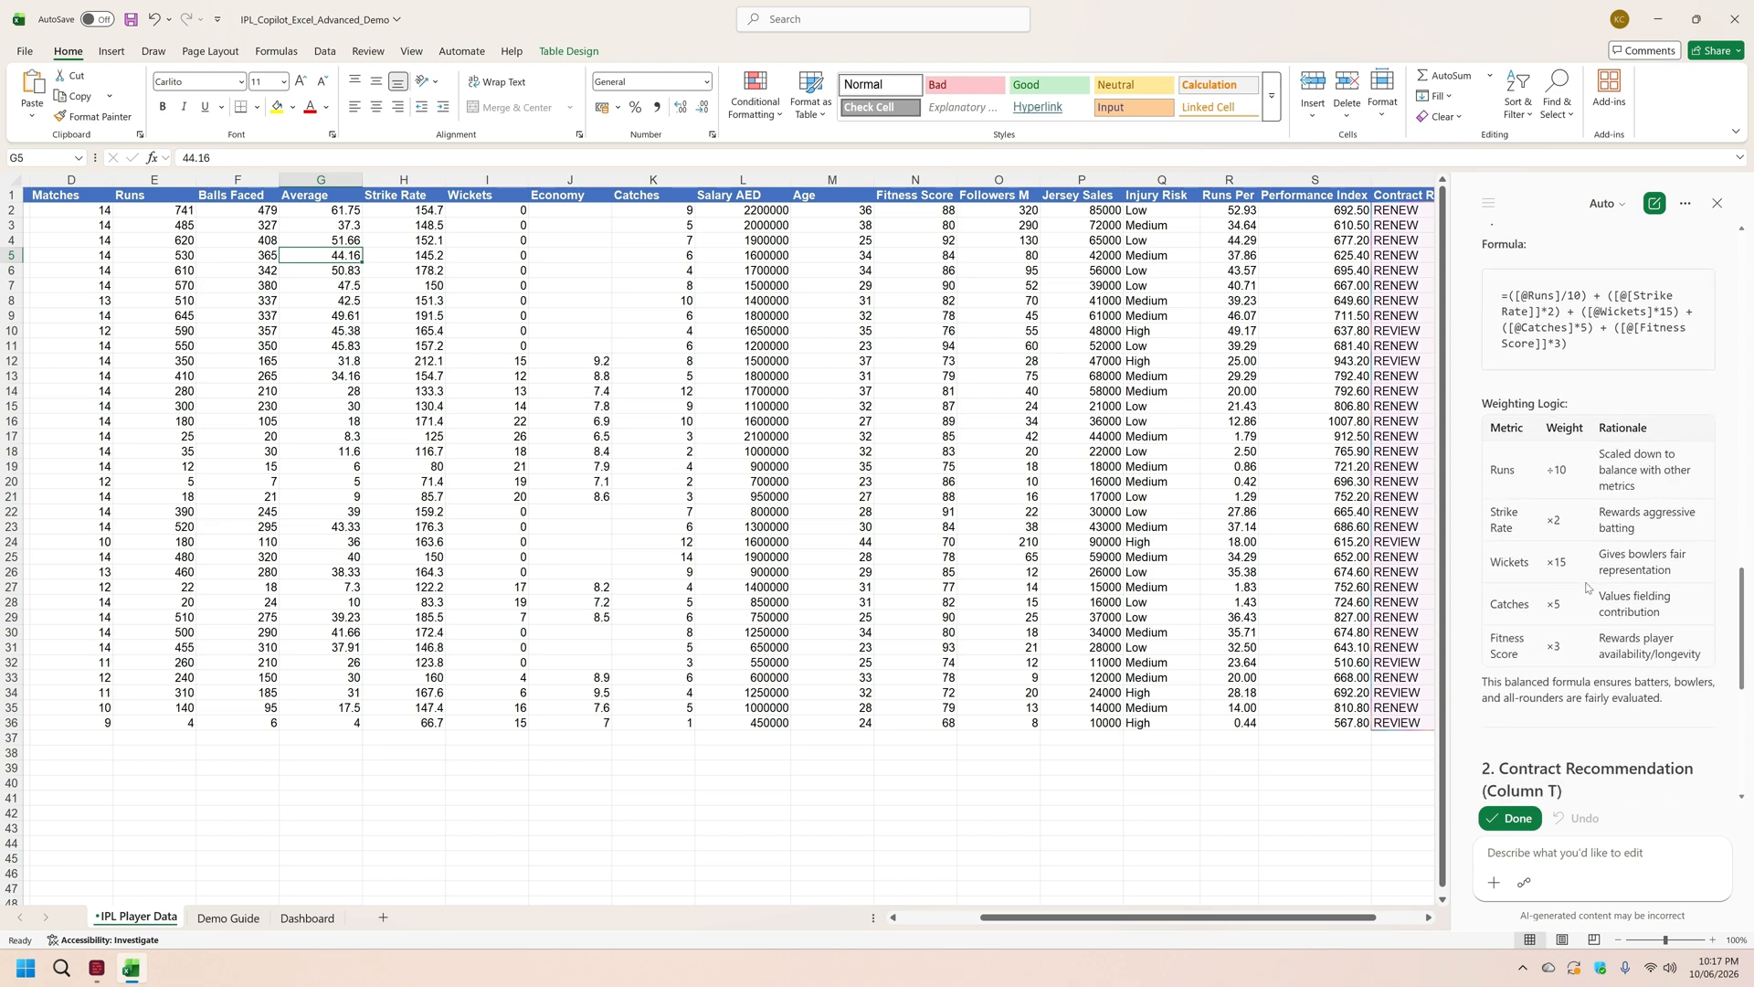
scroll(1588, 587, "down", 2)
scroll(1587, 588, "down", 2)
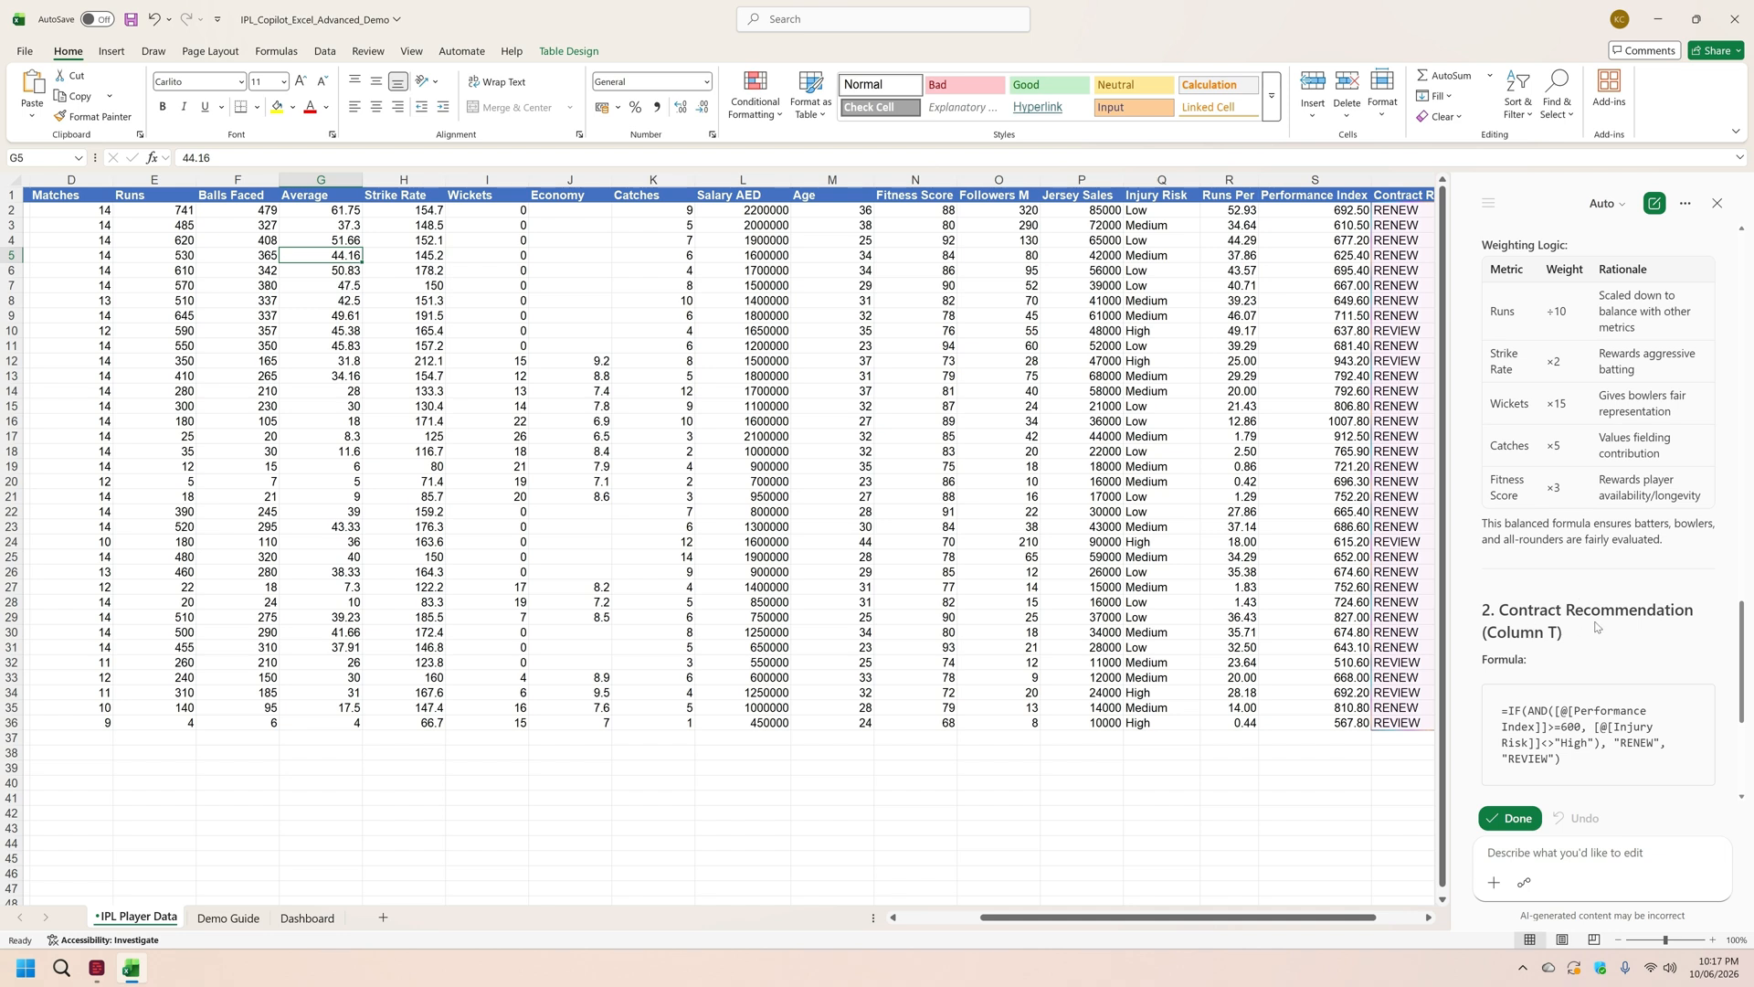
scroll(1593, 618, "down", 2)
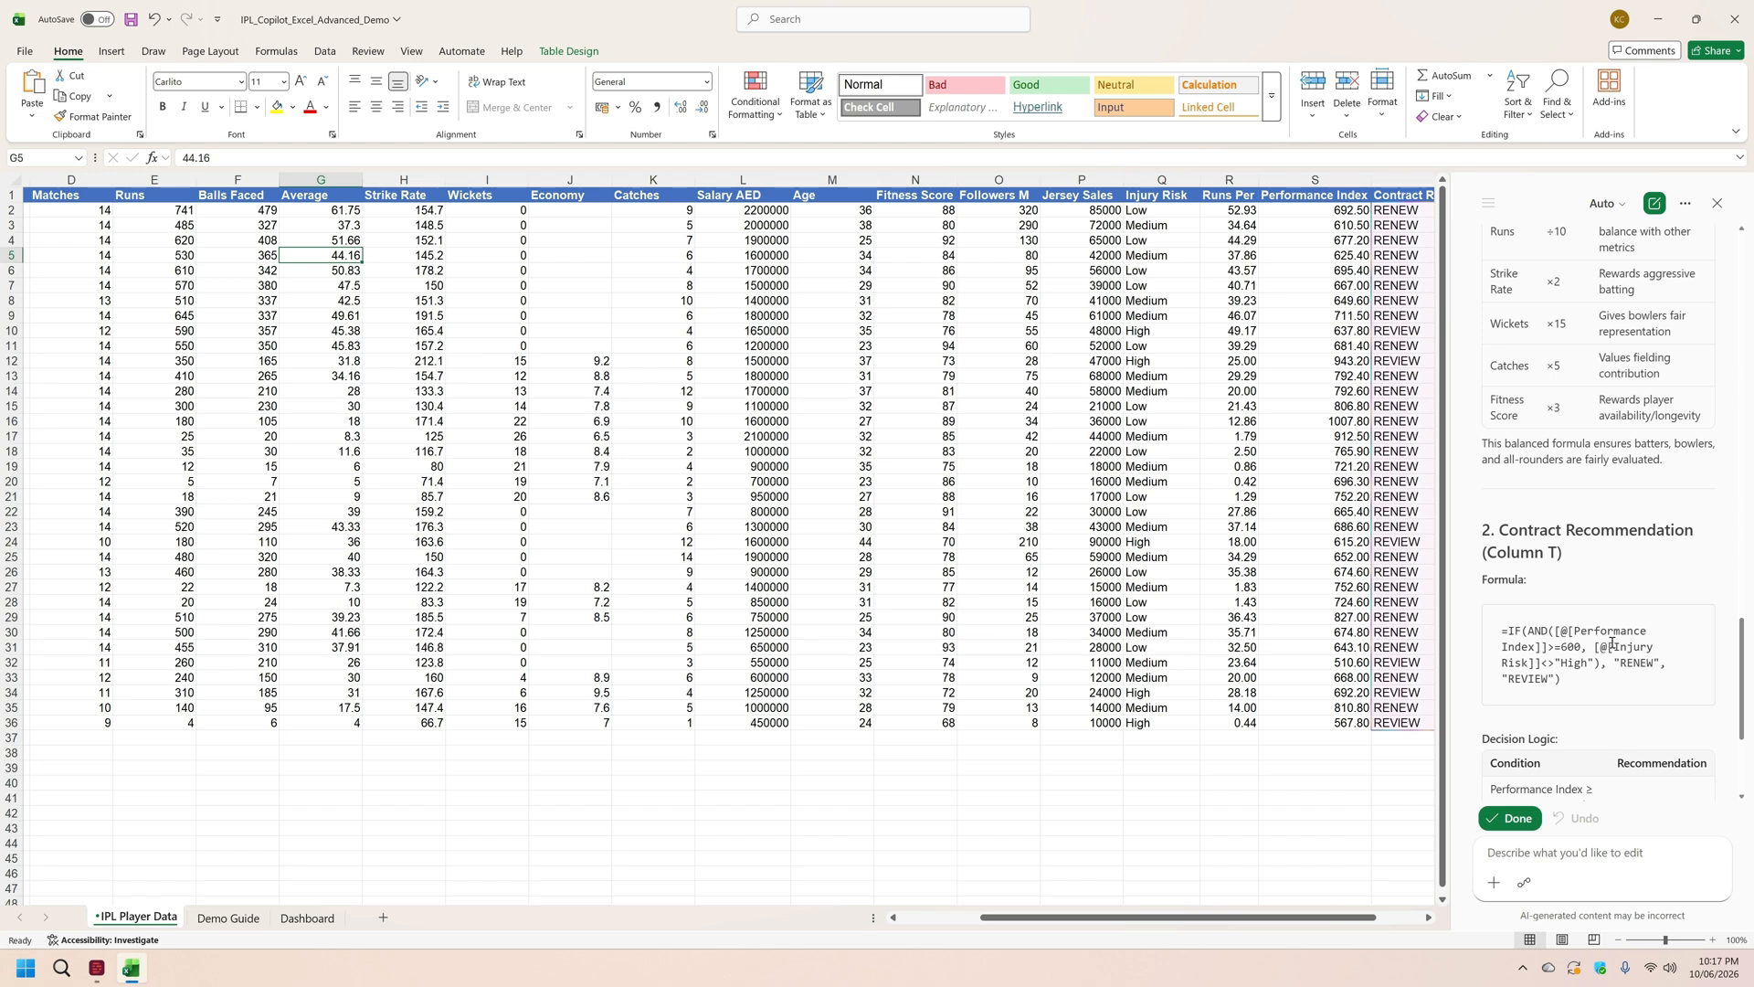
scroll(1612, 644, "up", 10)
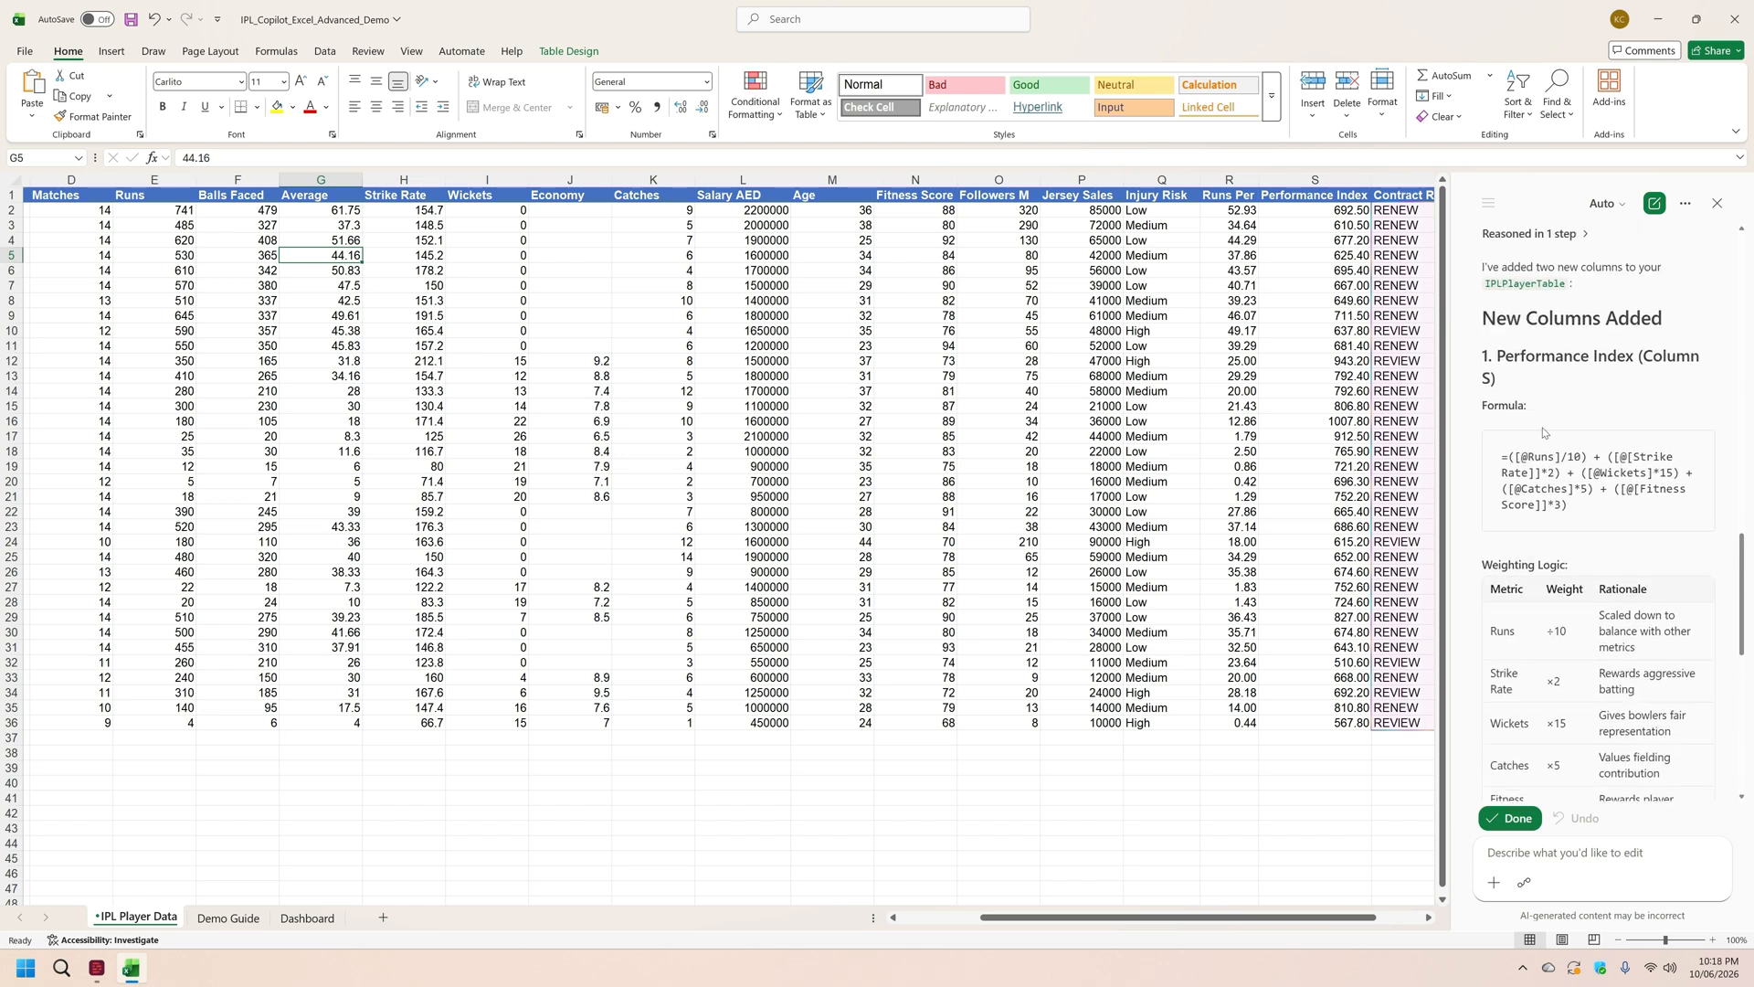
scroll(1645, 674, "down", 10)
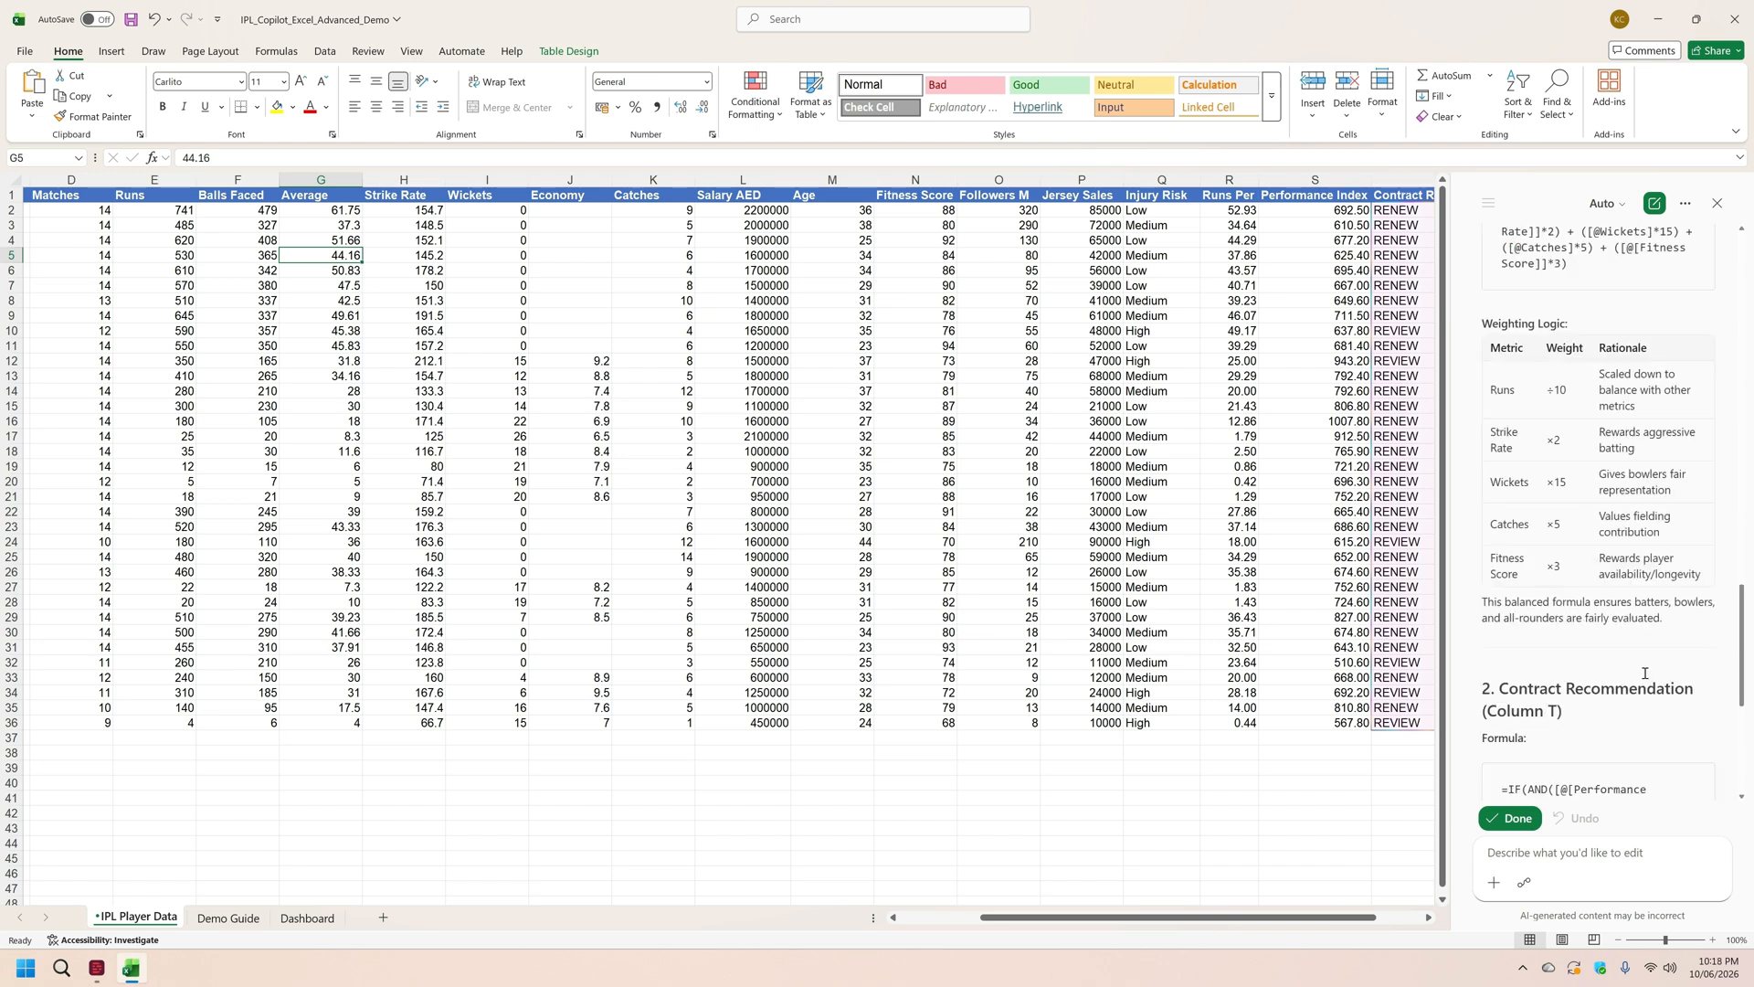
scroll(1645, 673, "down", 1)
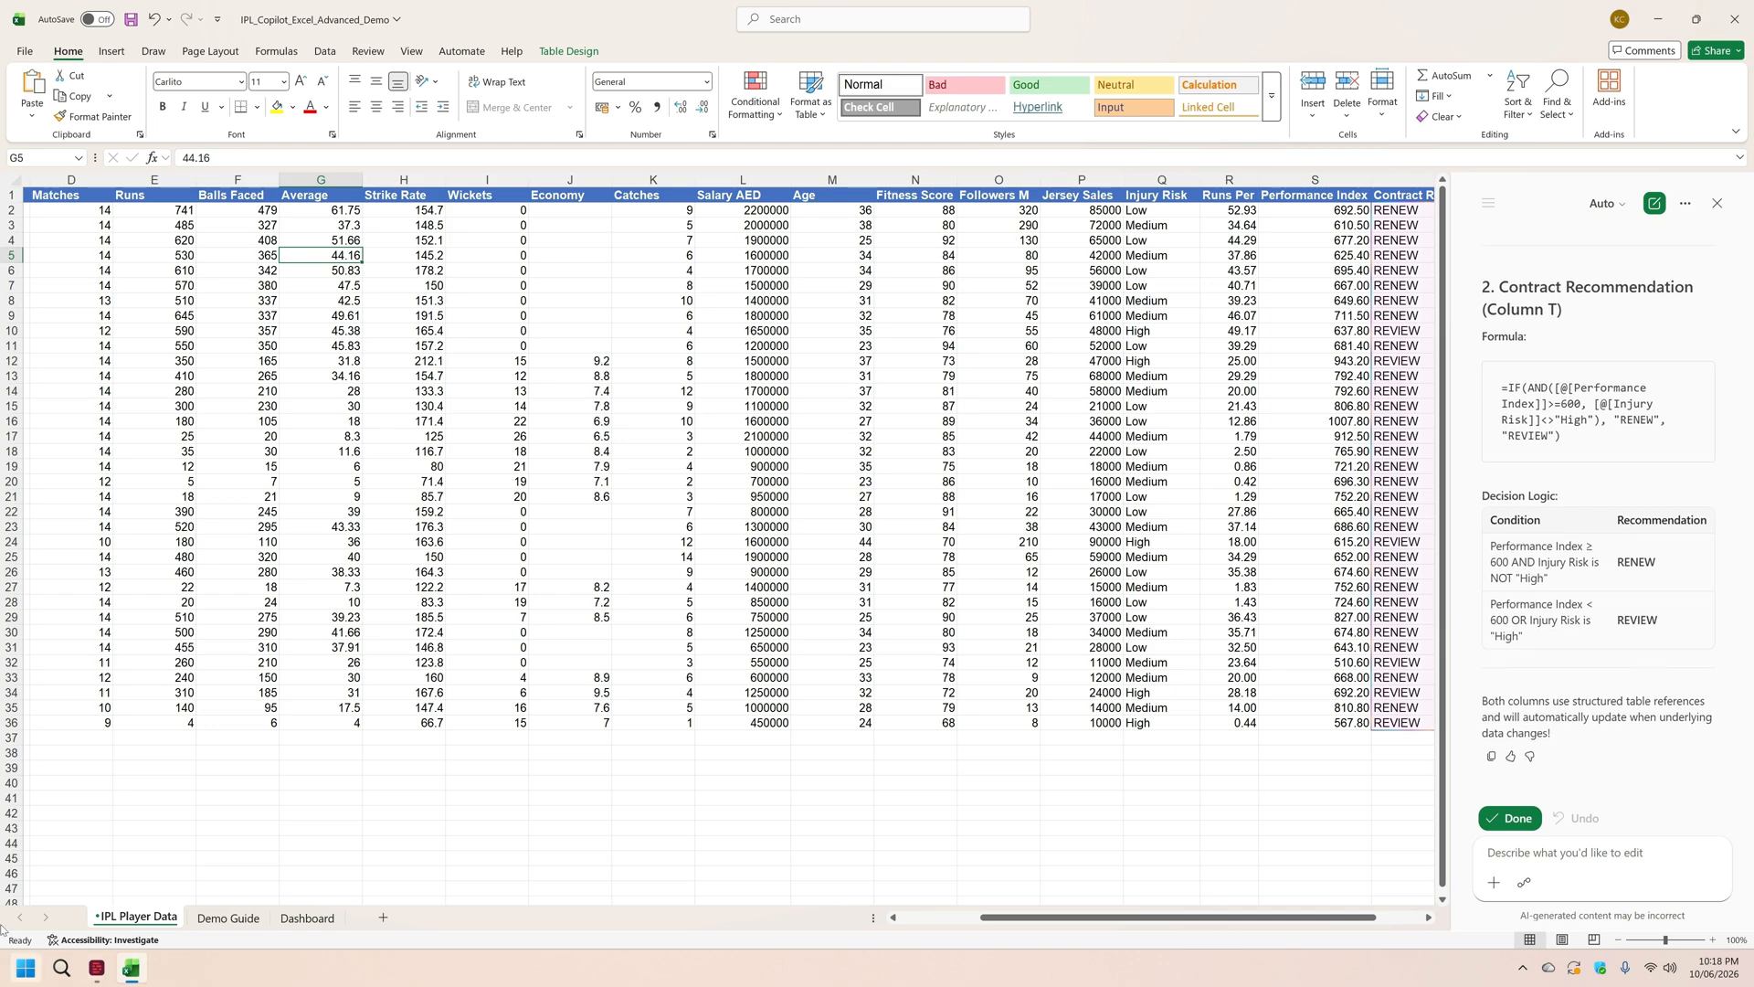
Step: Have Copilot fix the broken Runs per Match formula in Dashboard cell B13 and explain what was wrong, using Demo Guide prompt 5
left_click(227, 919)
left_click(448, 157)
left_click_drag(448, 157, 181, 158)
key("ctrl+c")
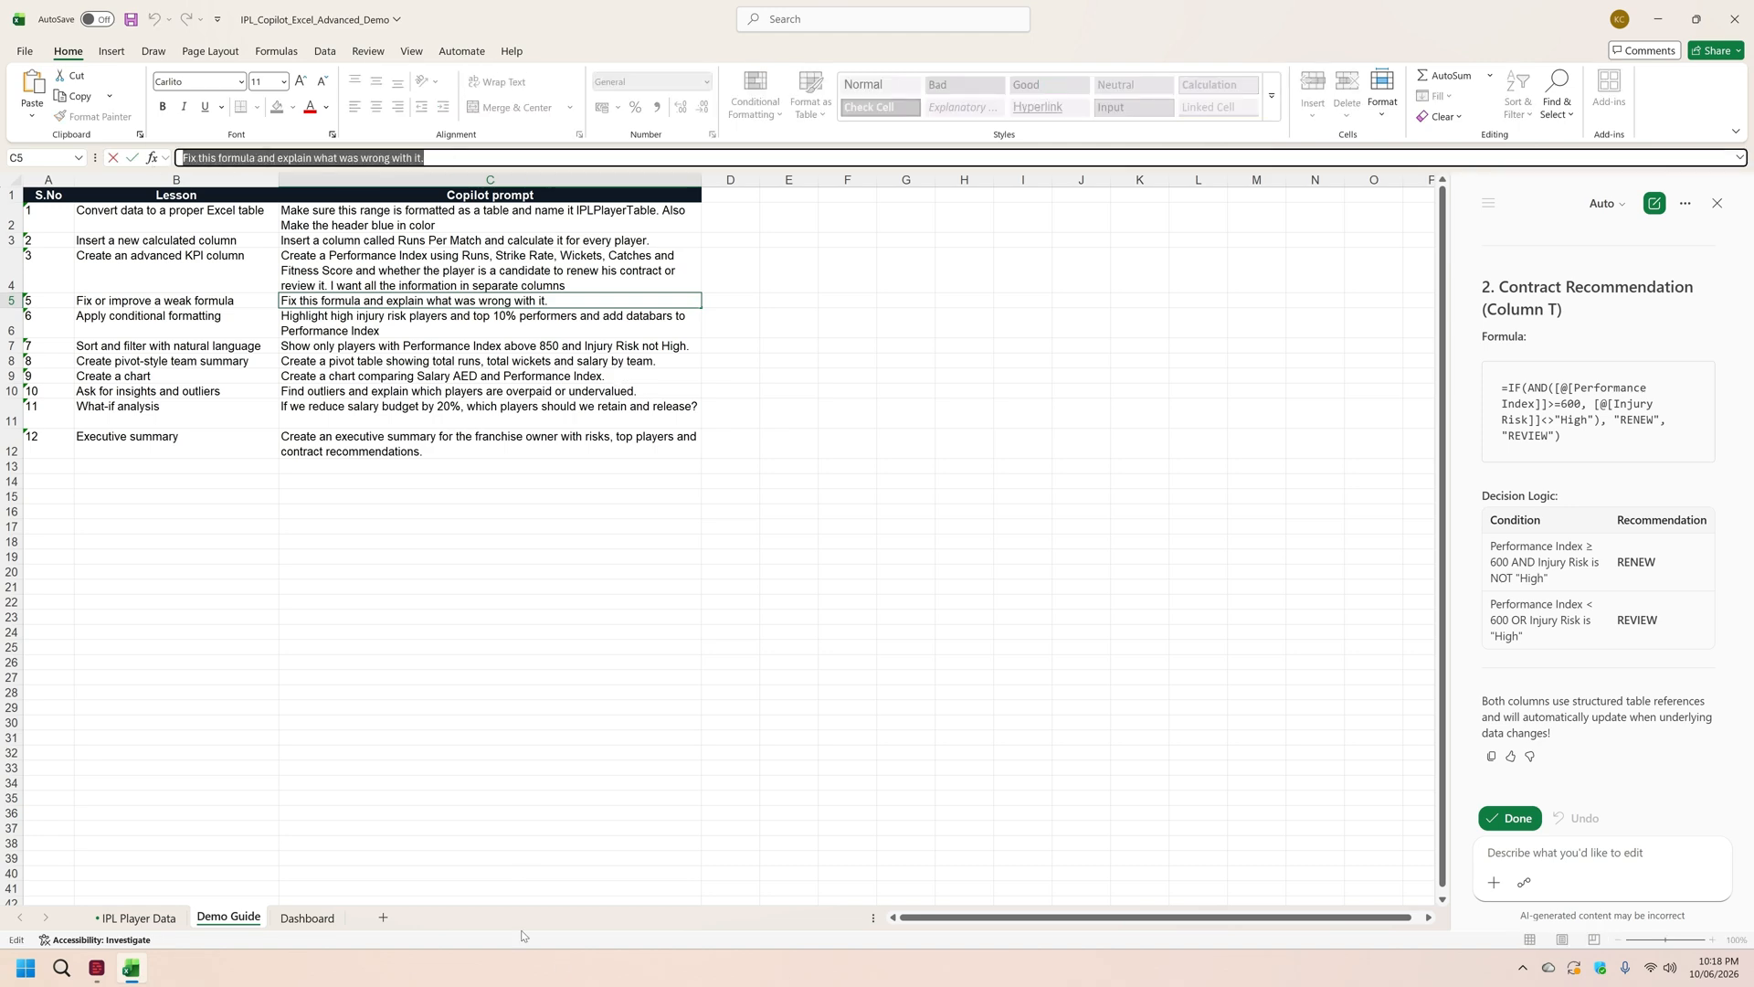
left_click(309, 917)
left_click(268, 380)
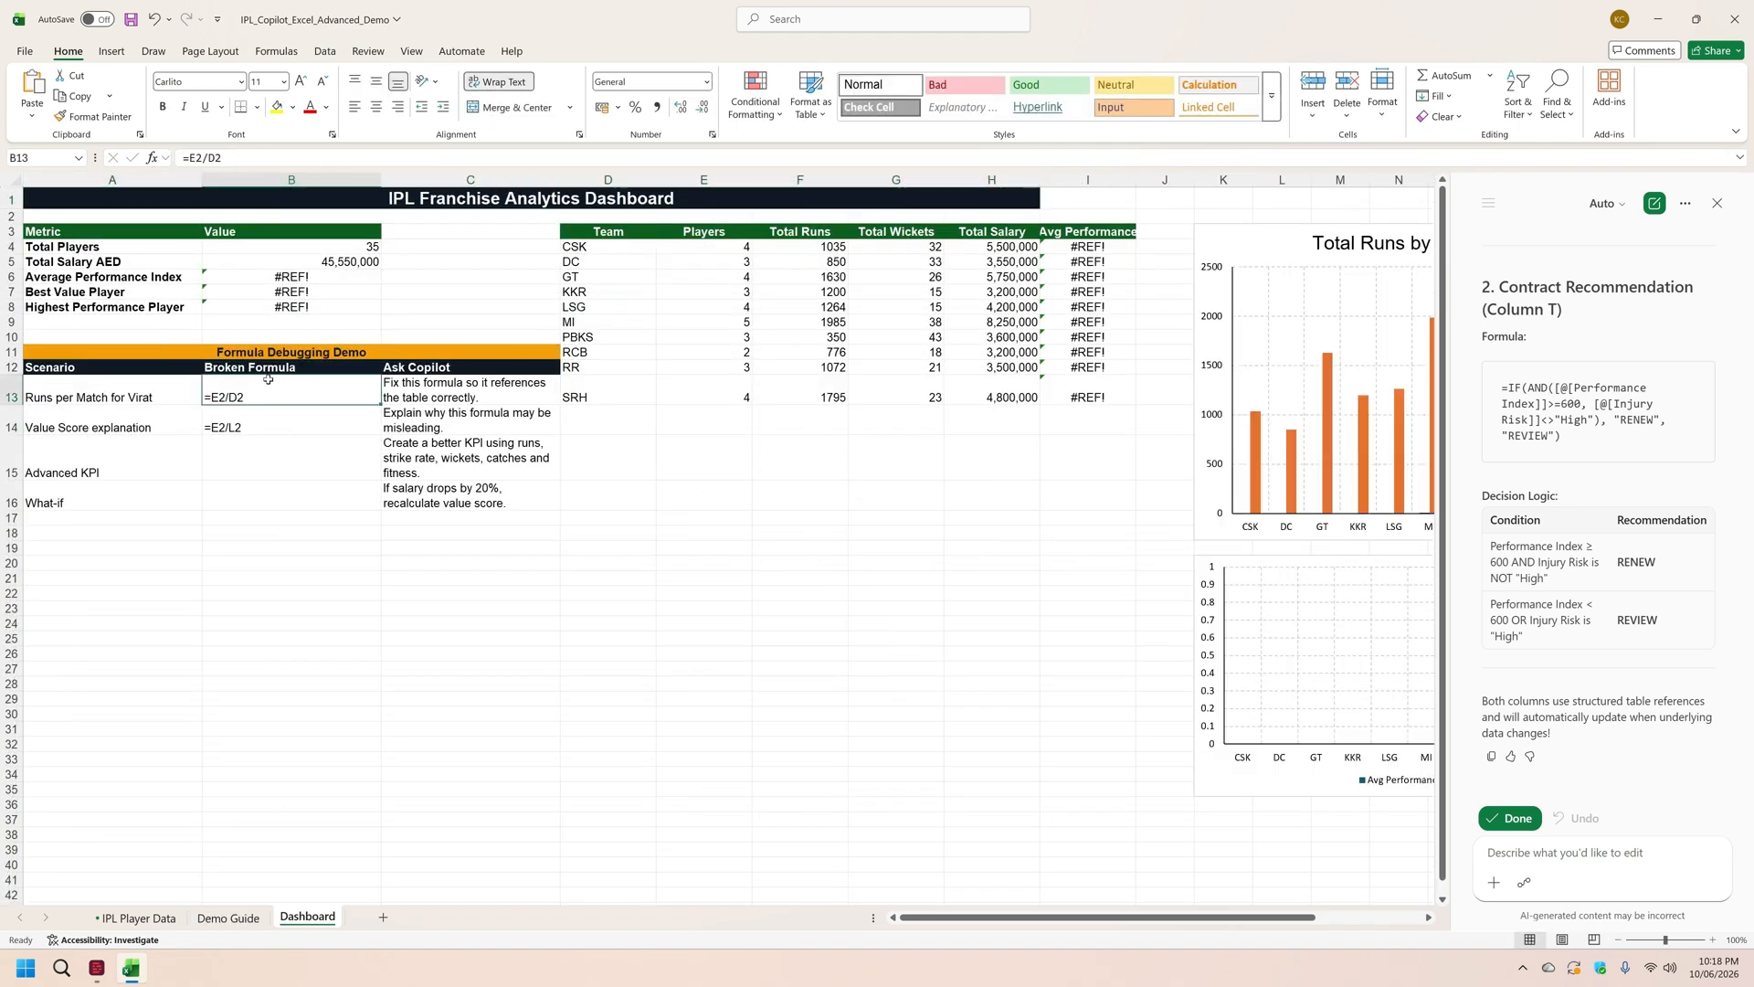
left_click(1546, 856)
key("ctrl+v")
key("Return")
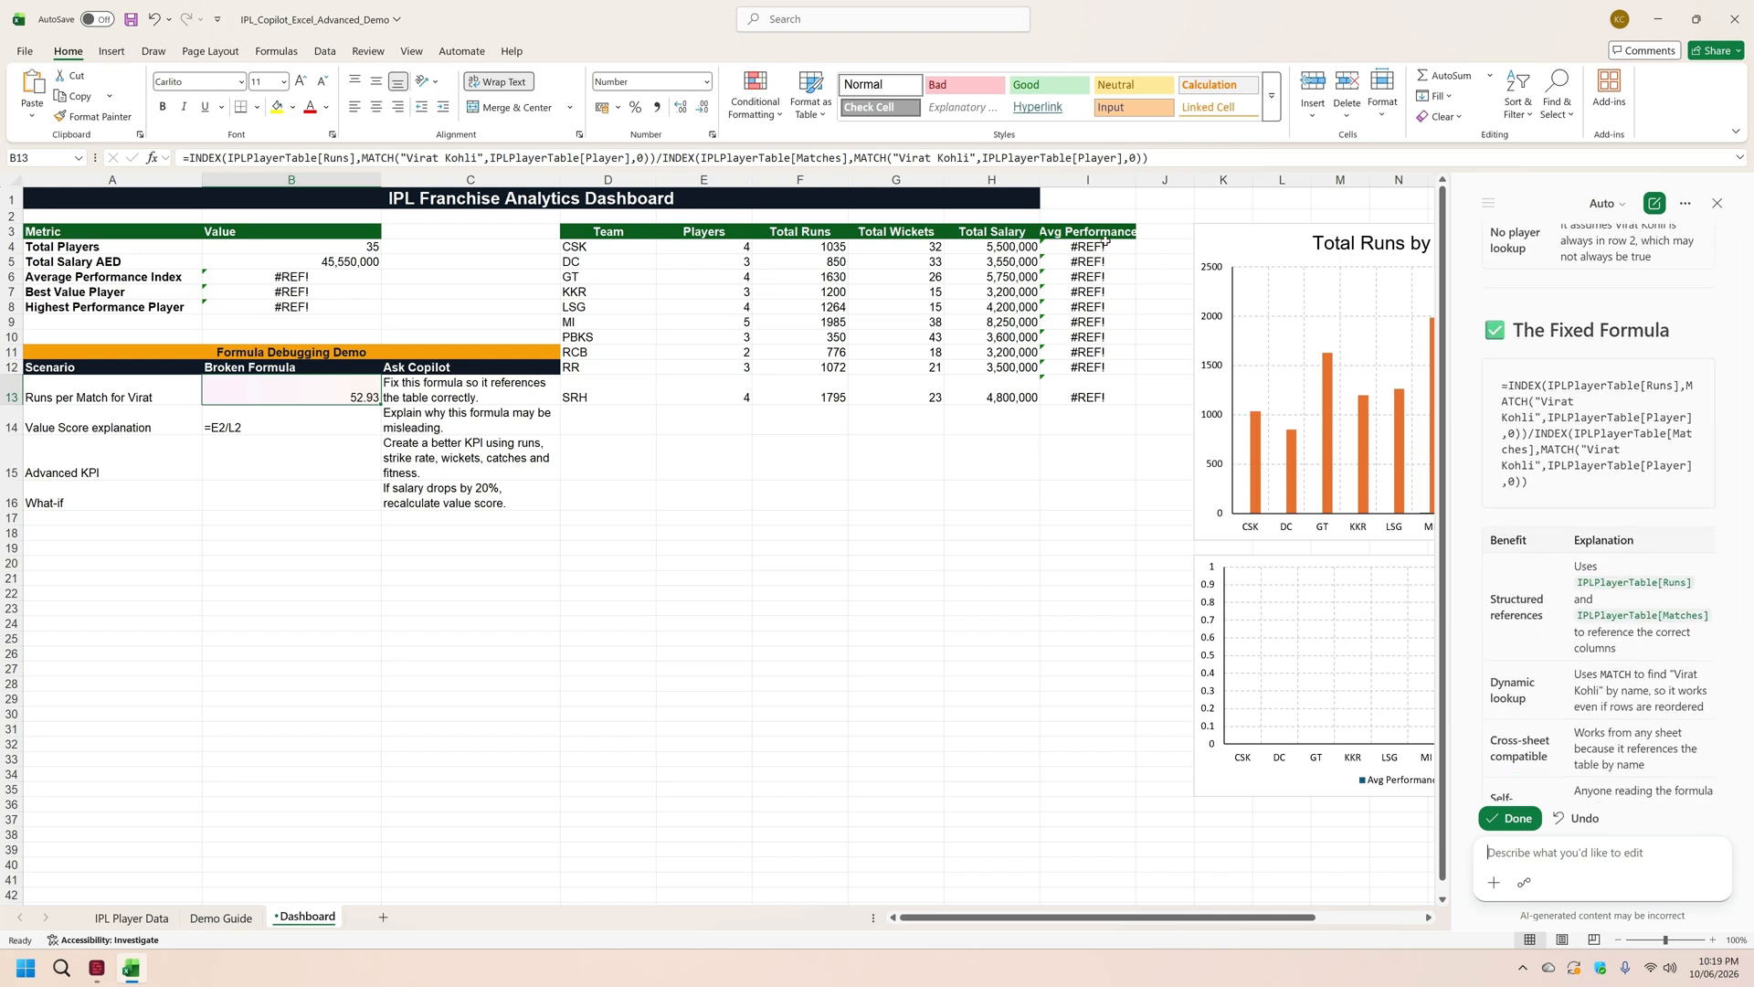
Step: Have Copilot fix the #REF! errors in I4:I13 and B6:B8 and the Value Score formula in B14 on the Dashboard
left_click_drag(1106, 246, 1104, 395)
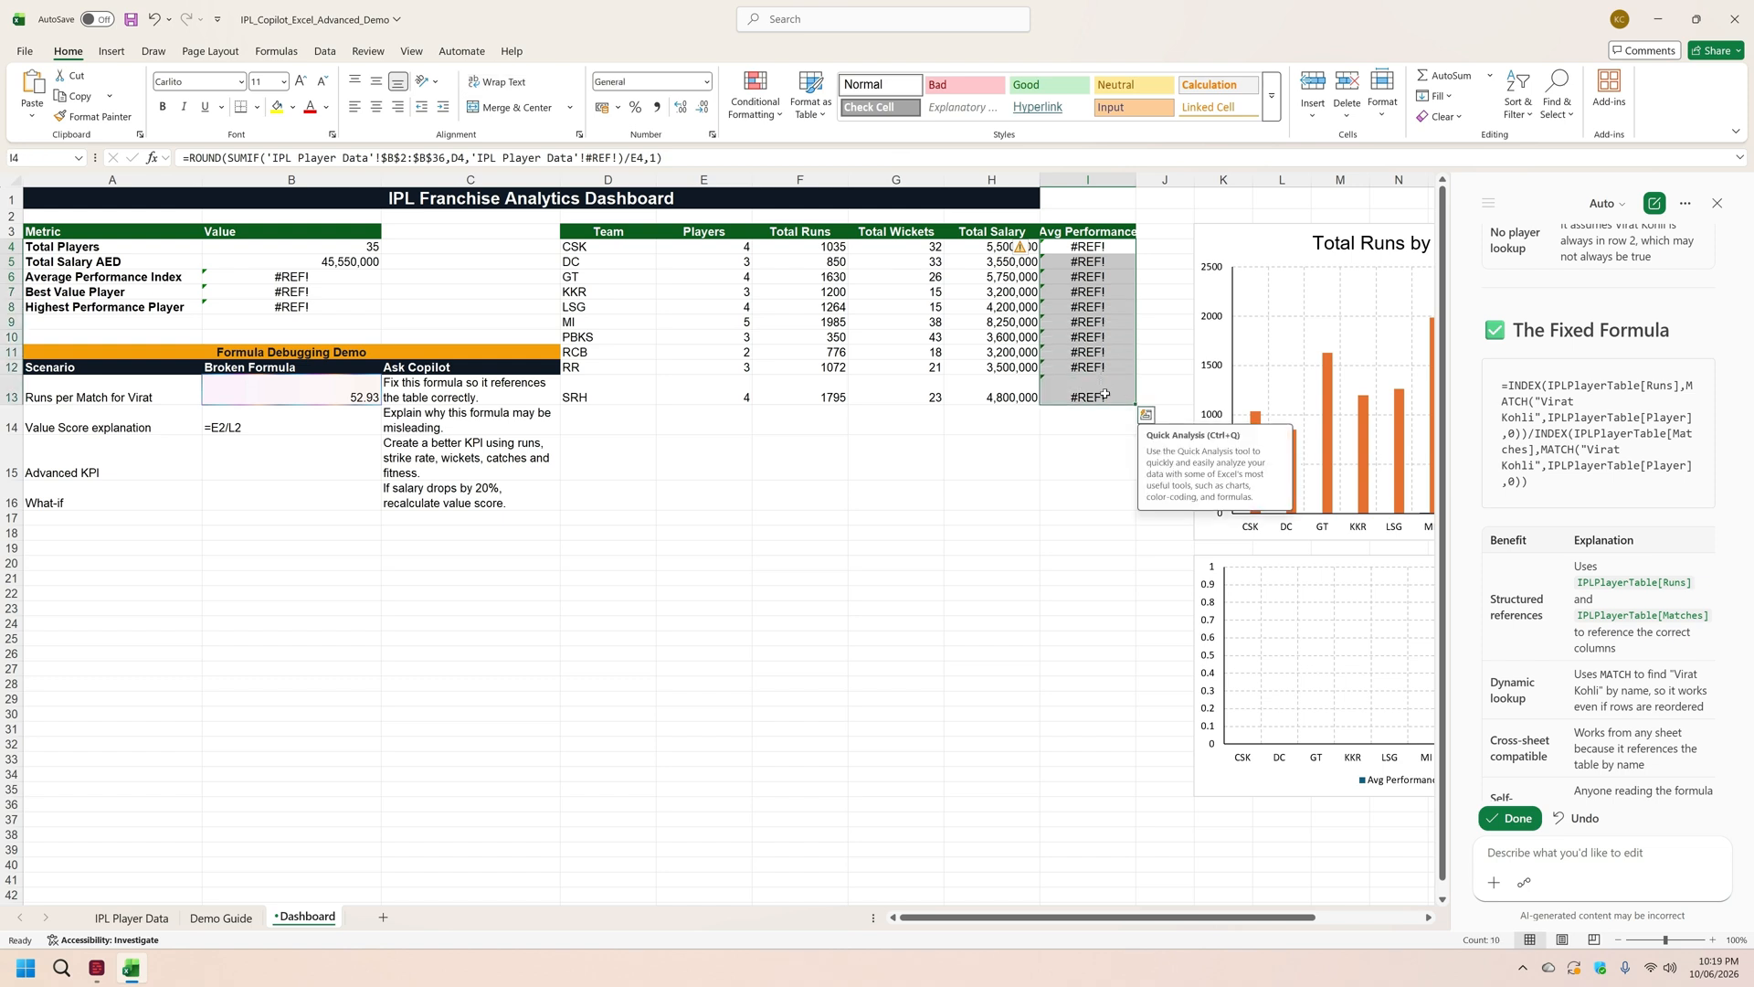
left_click_drag(286, 276, 286, 308)
left_click(281, 423, "ctrl")
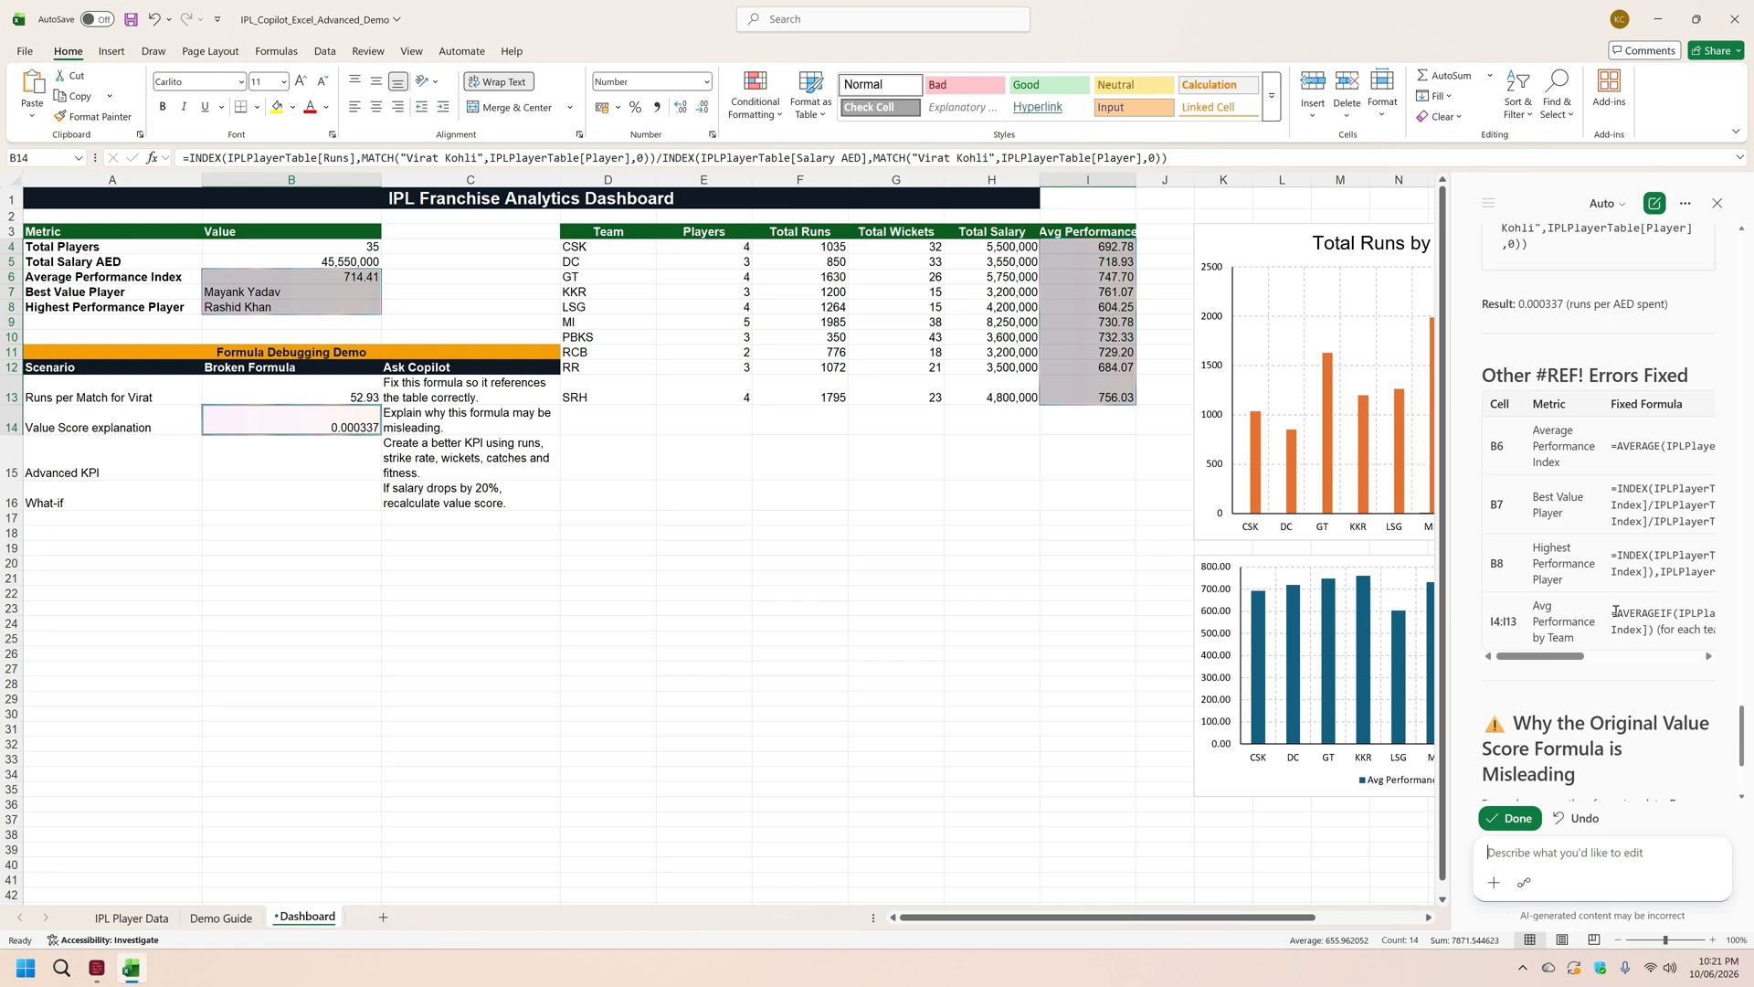
Step: Have Copilot highlight high injury risk players and top 10% performers and add data bars to Performance Index, using Demo Guide prompt 6
left_click(219, 918)
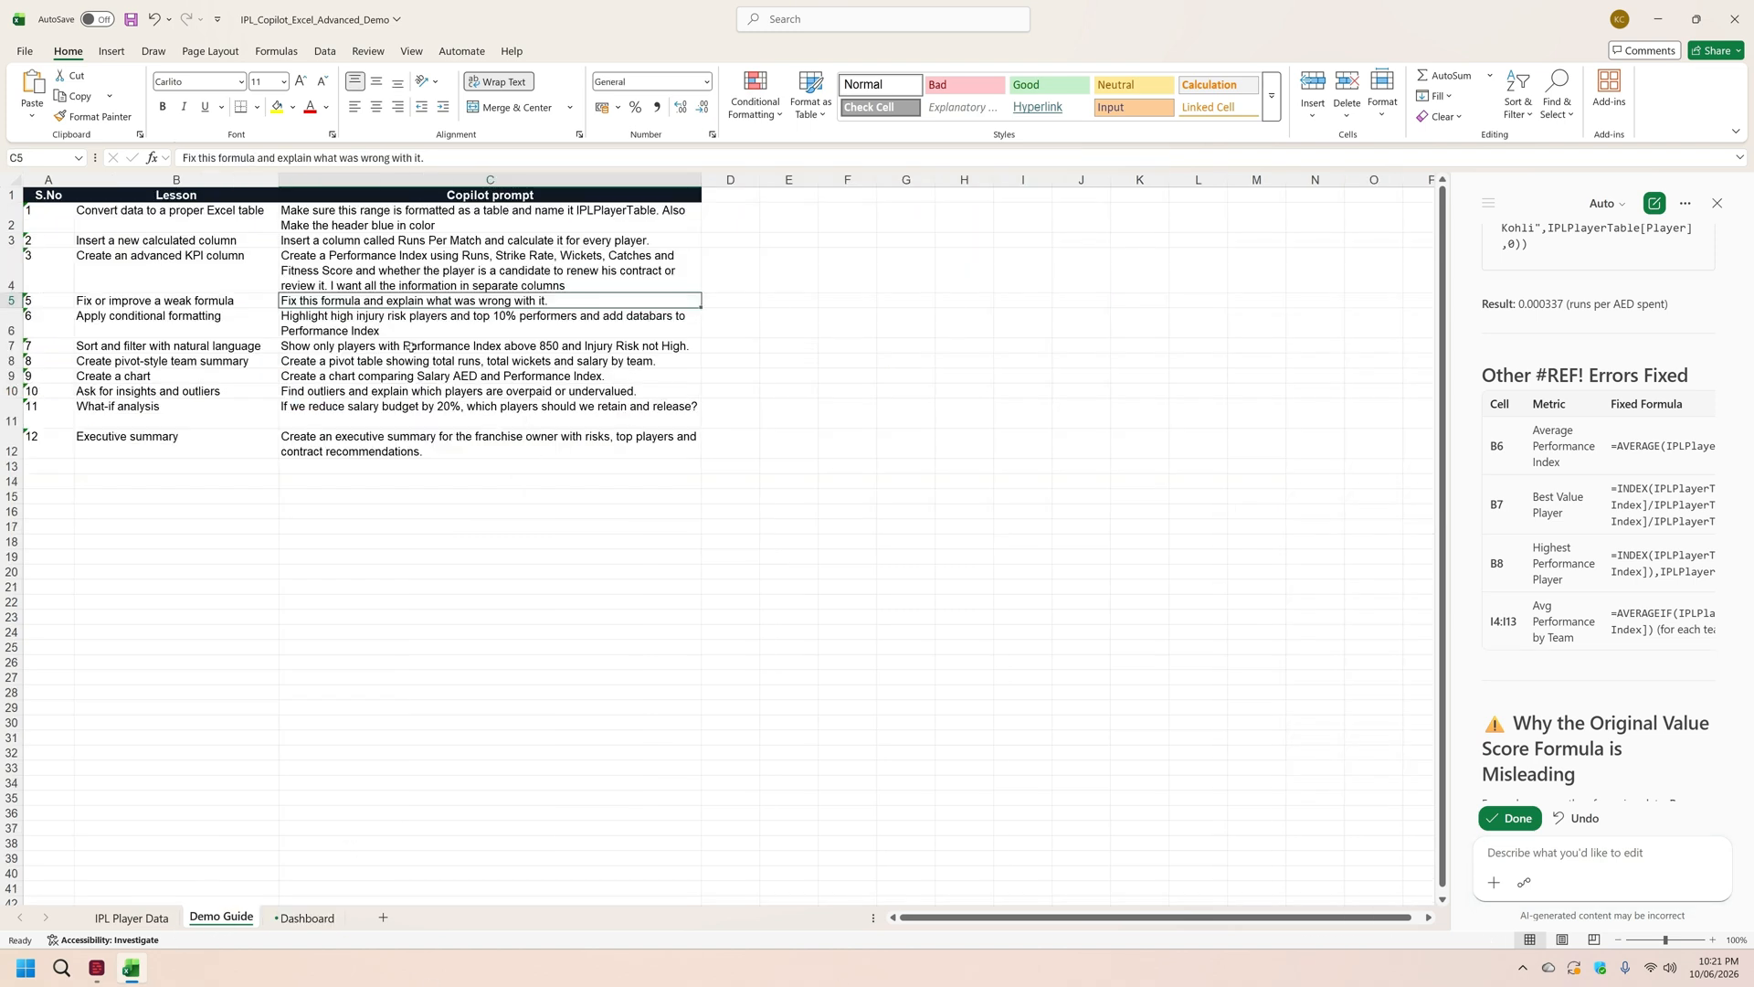
left_click(414, 326)
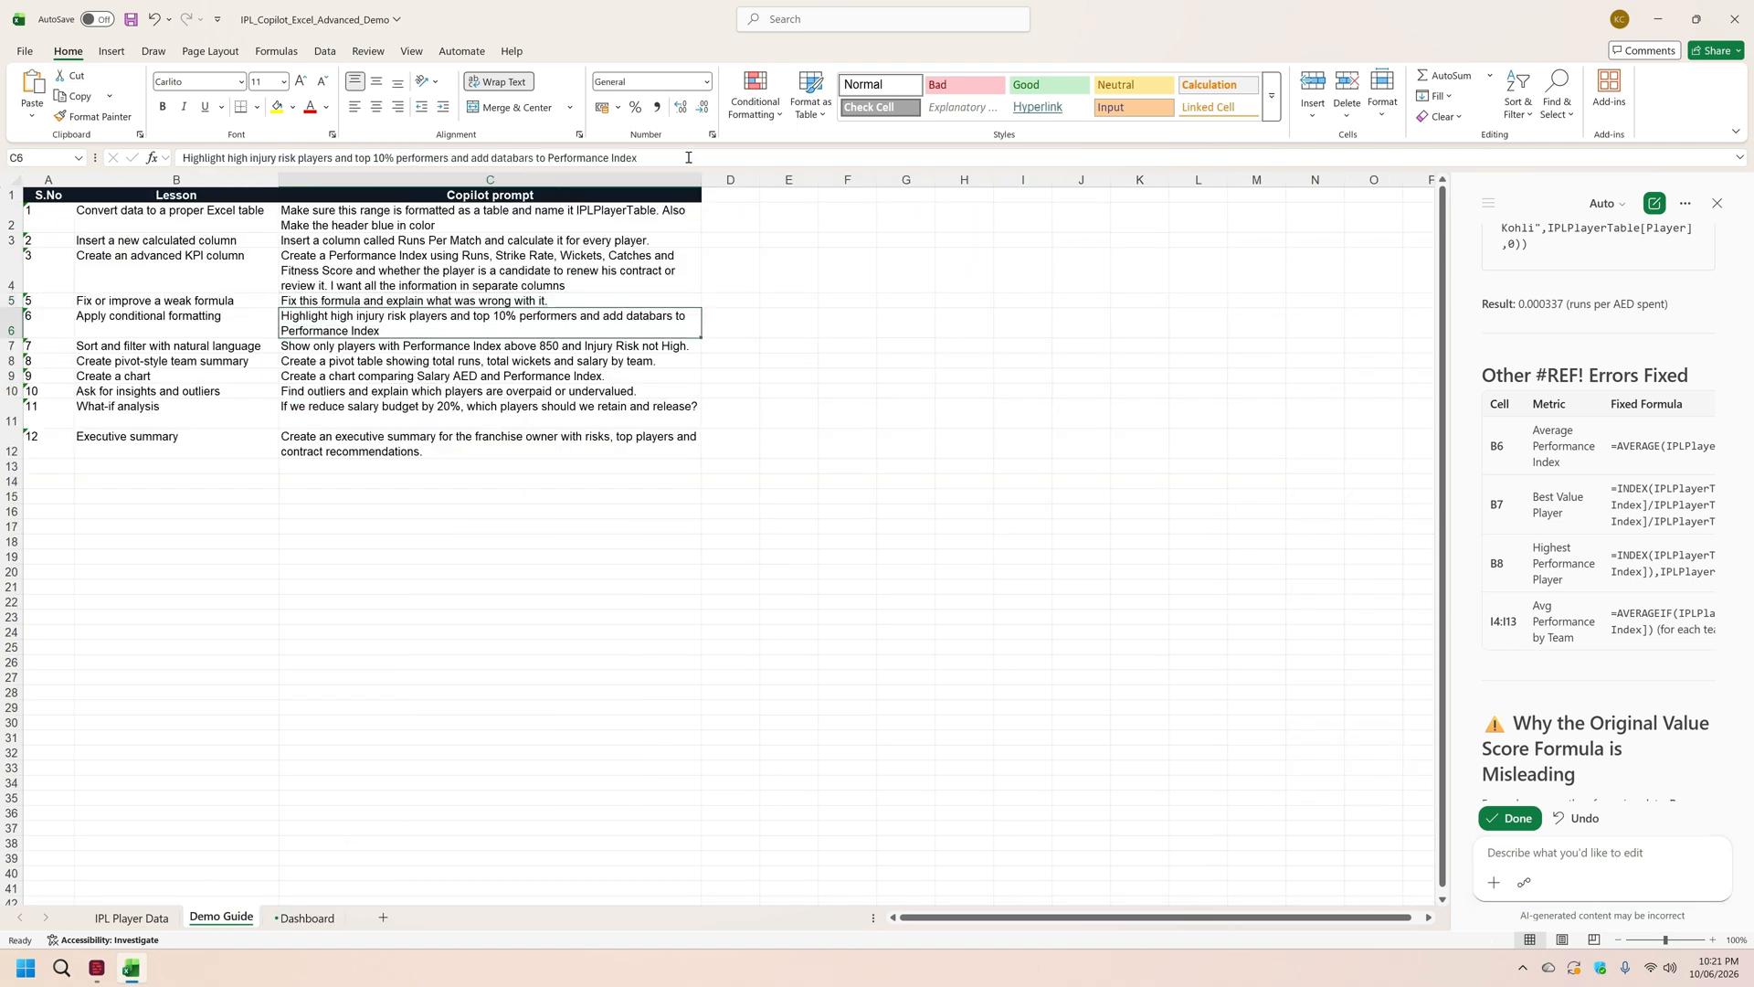
left_click_drag(688, 158, 181, 161)
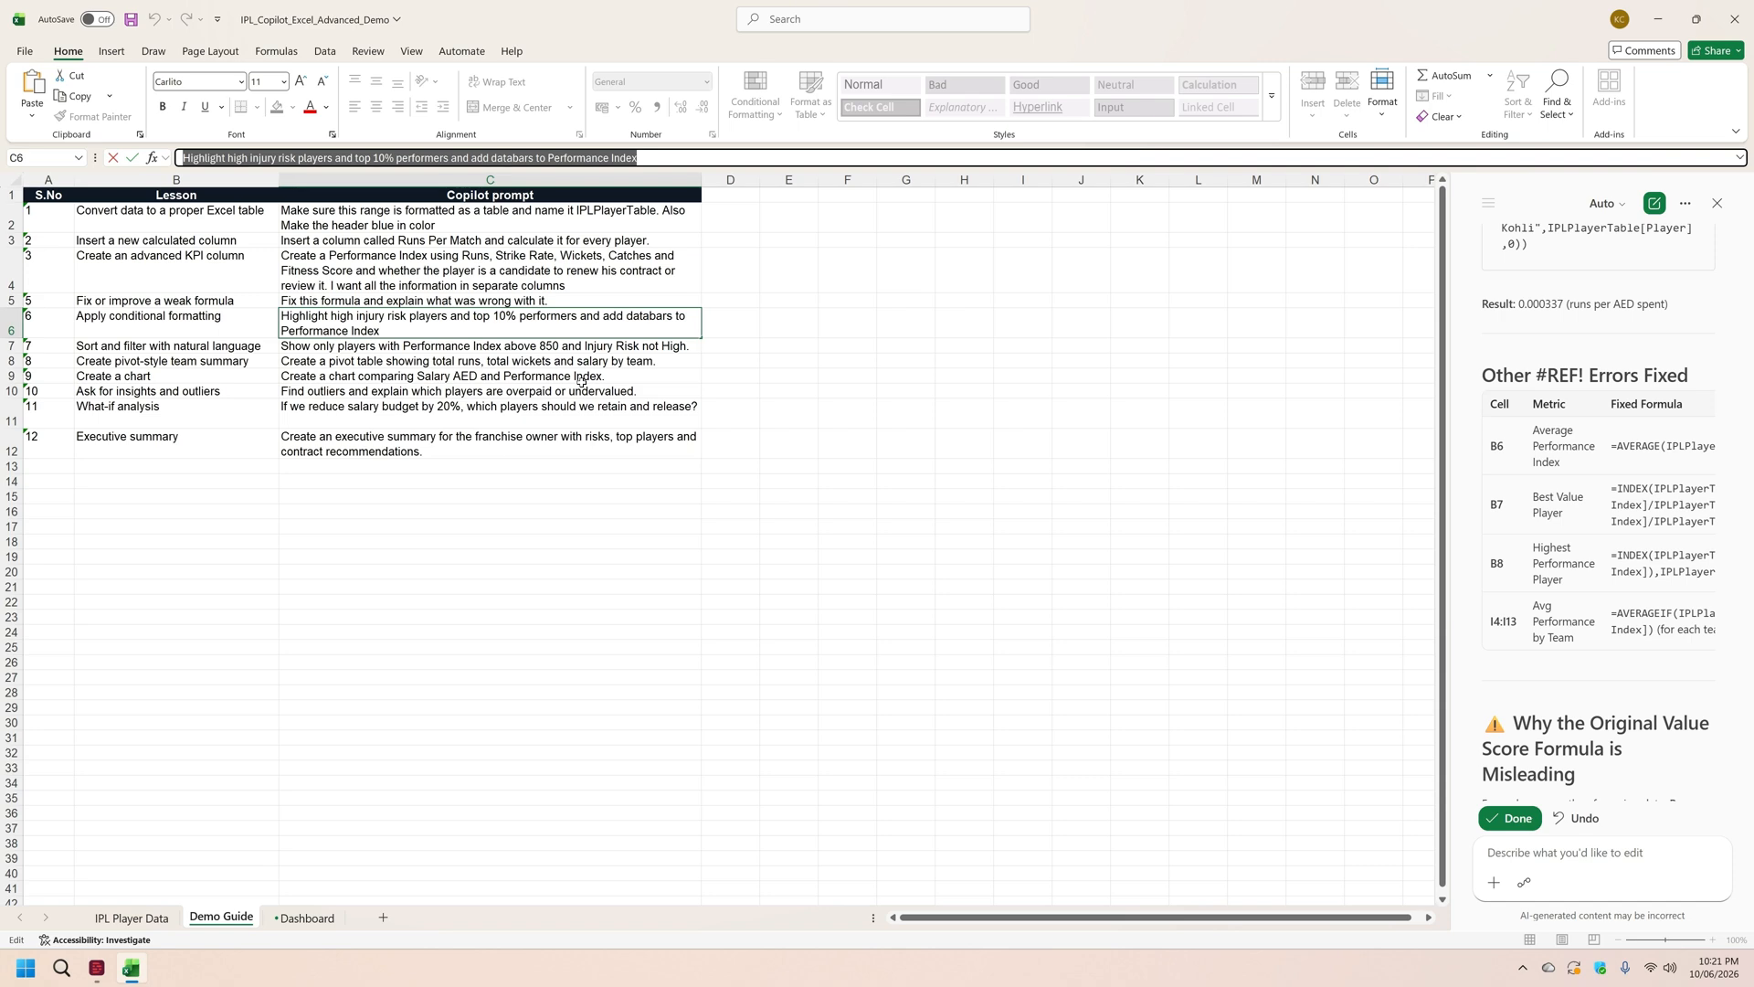
left_click(131, 918)
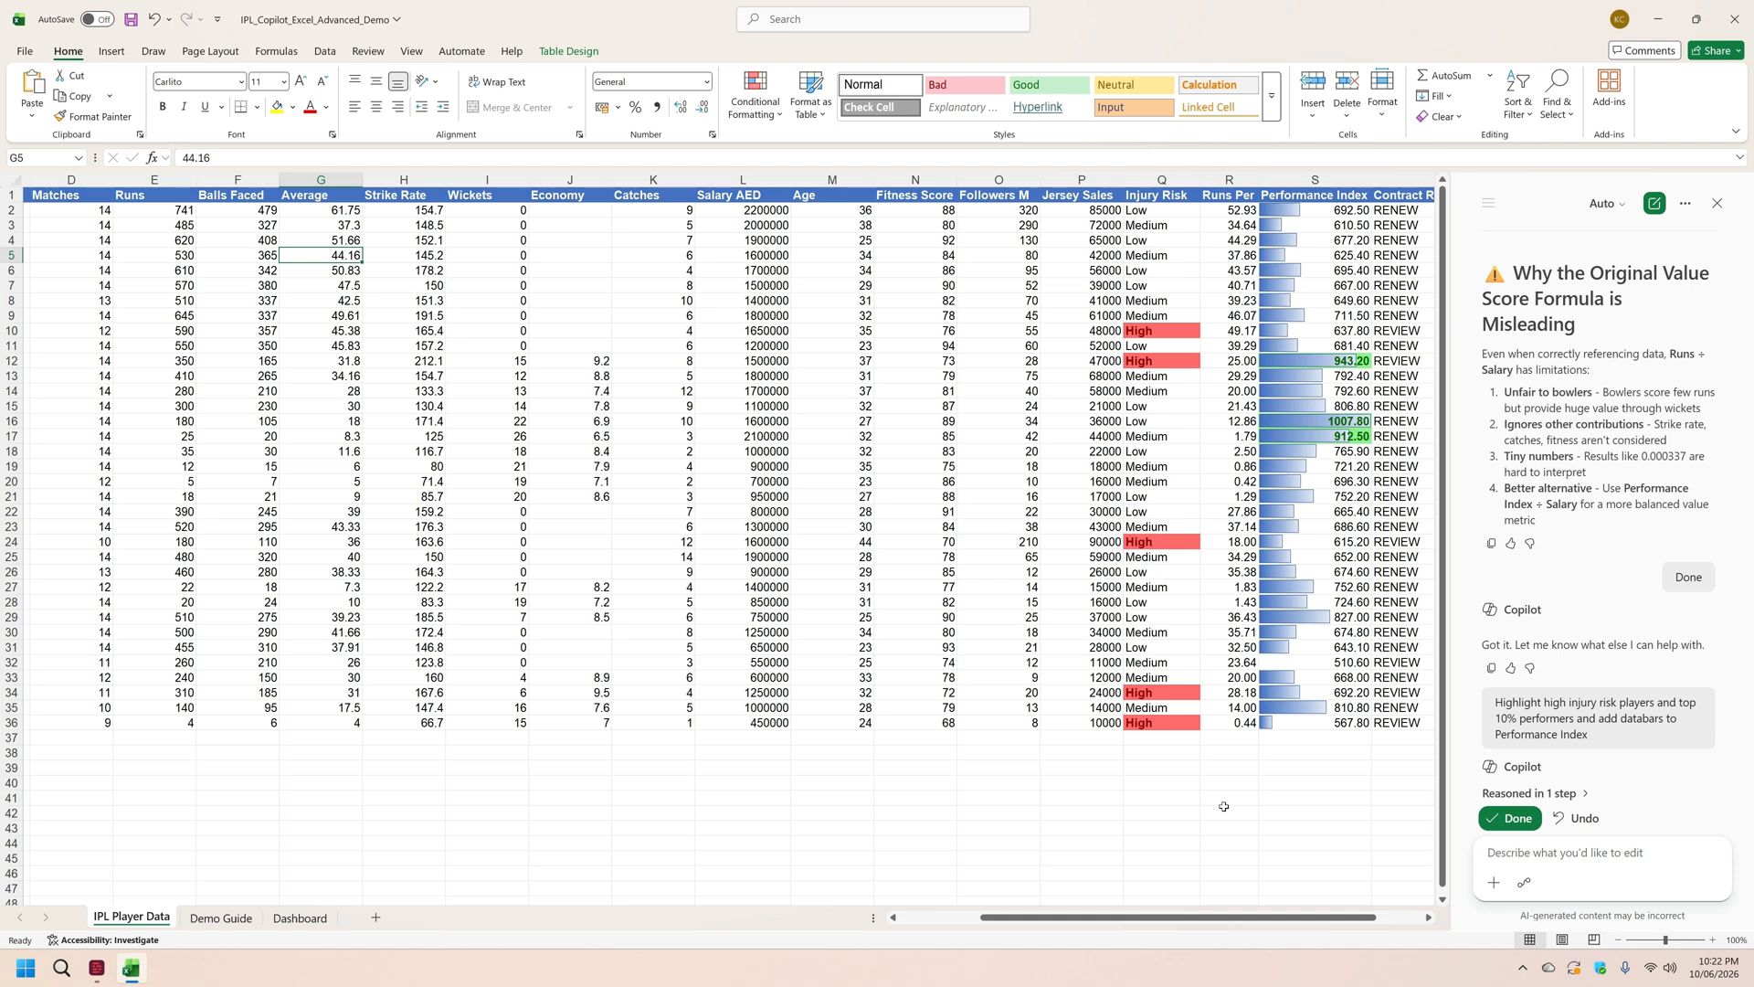
Step: Have Copilot show only players with Performance Index above 850 and Injury Risk not High on IPL Player Data, using Demo Guide prompt 7
left_click(220, 918)
left_click(411, 347)
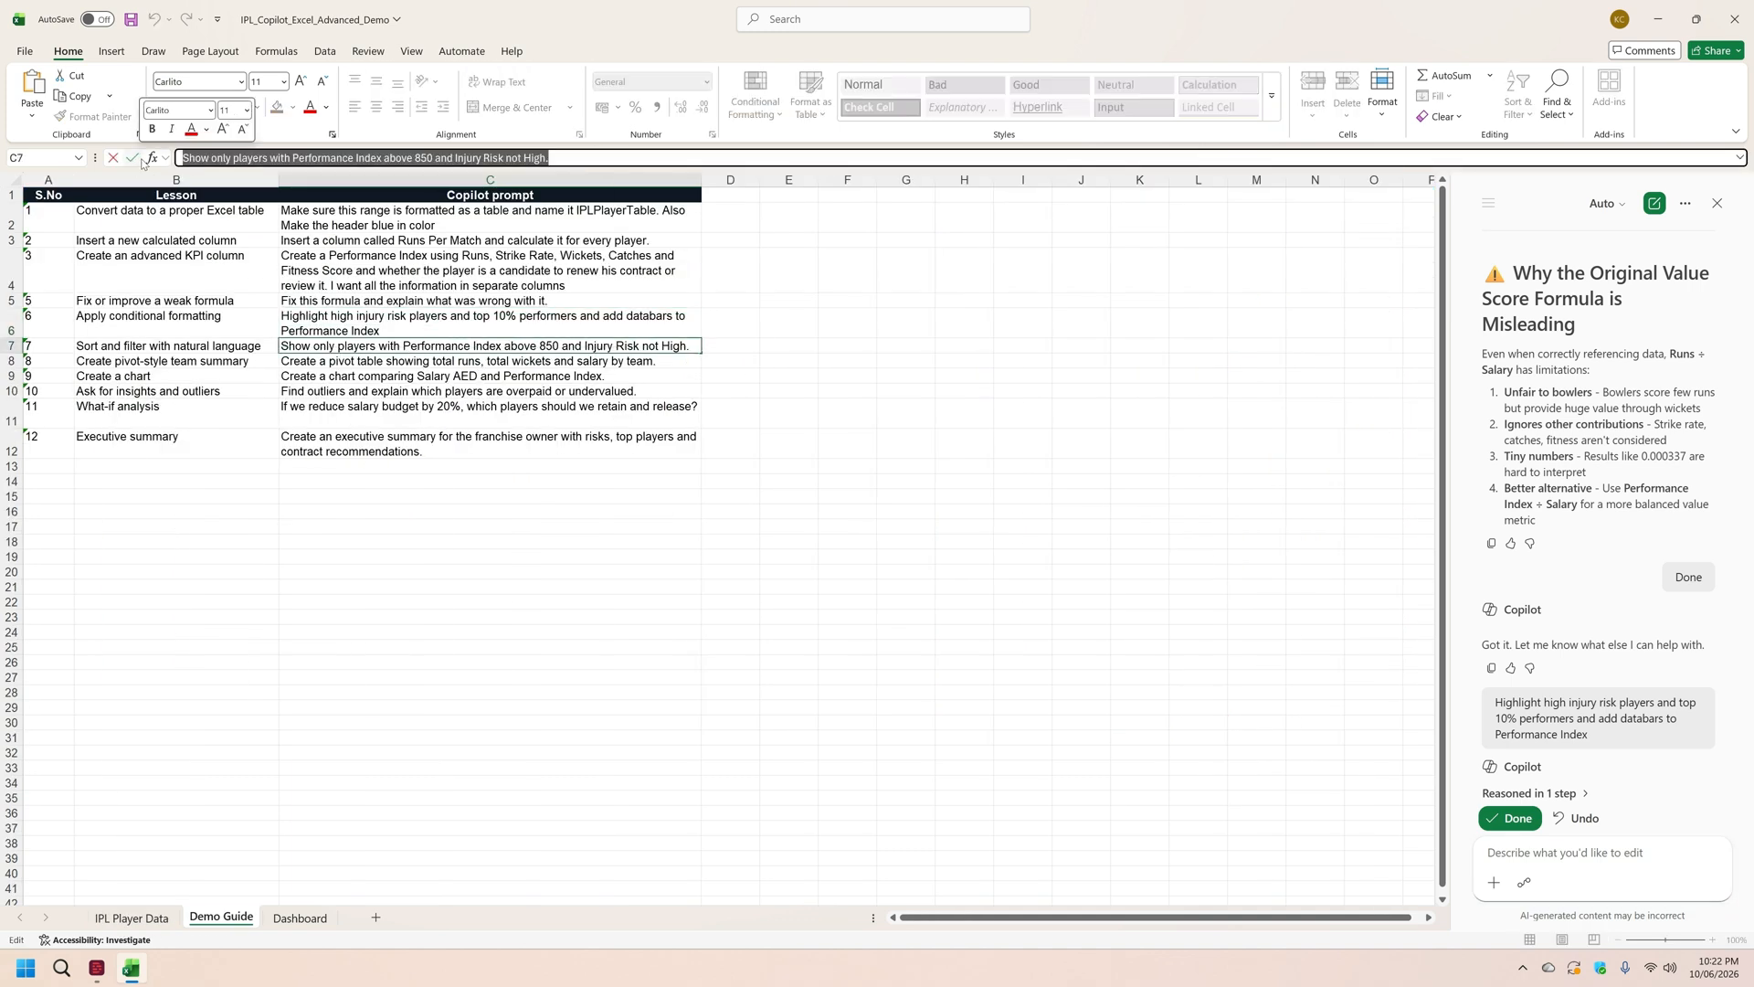
left_click_drag(600, 155, 141, 162)
key("ctrl+c")
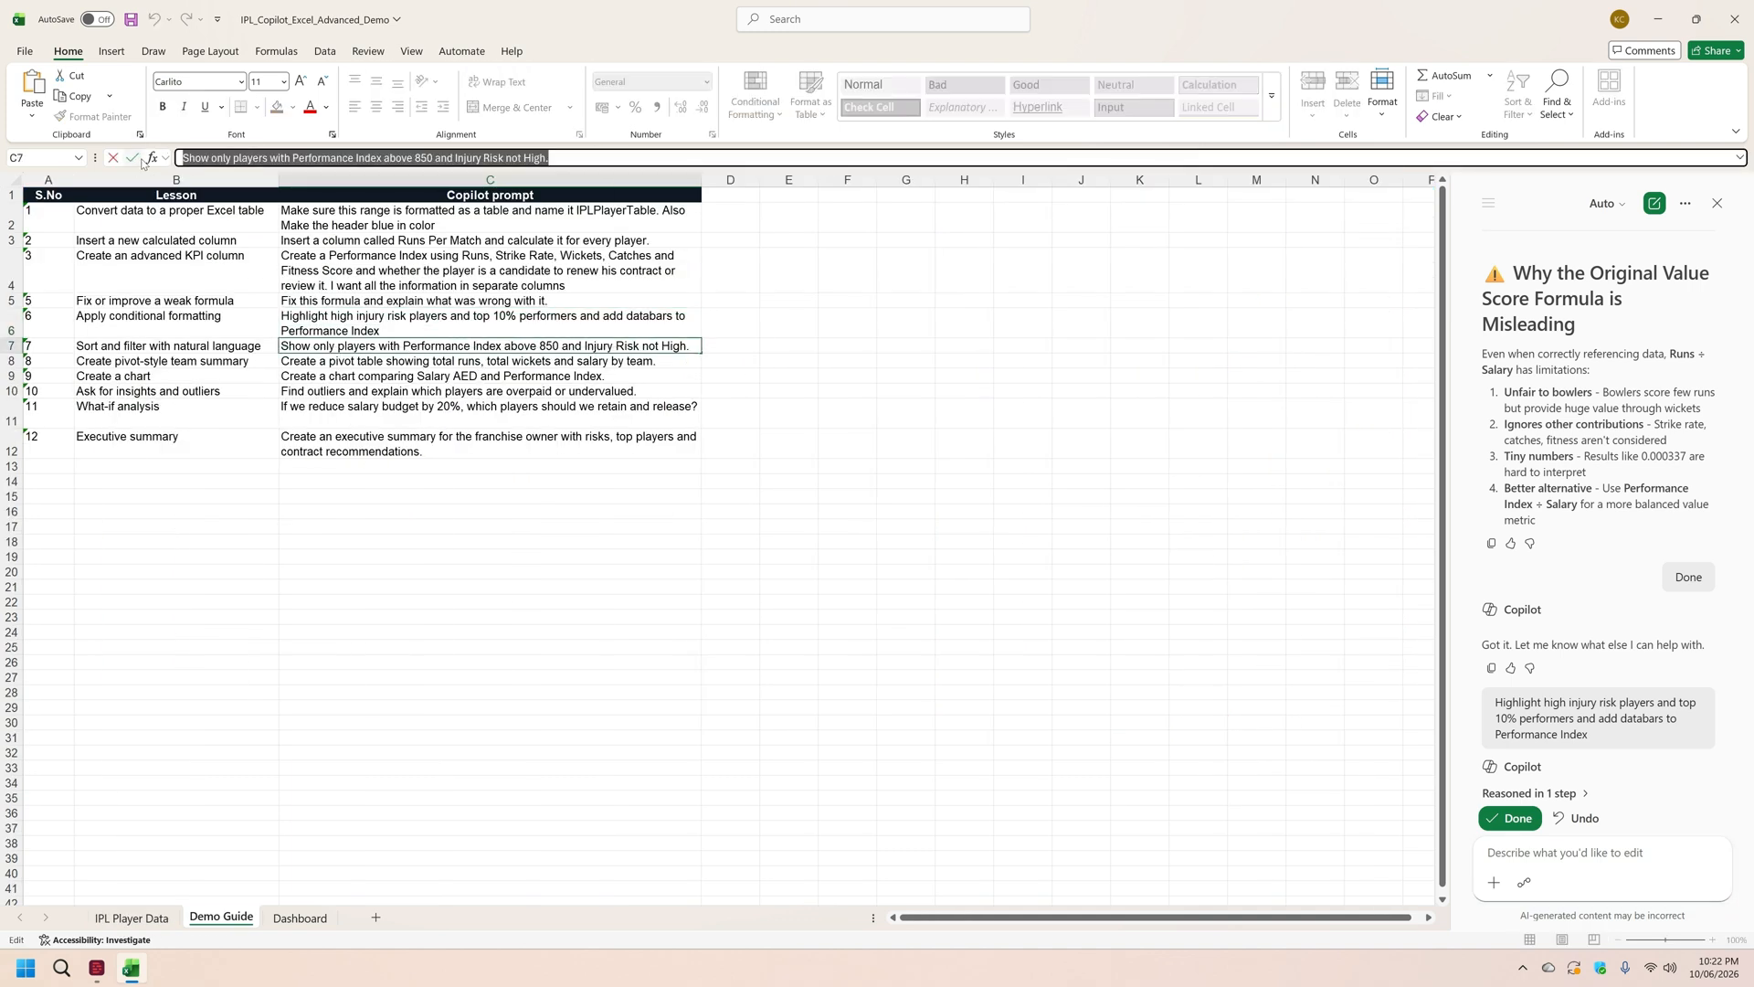
left_click(150, 918)
left_click(1558, 854)
key("ctrl+v")
left_click(1712, 882)
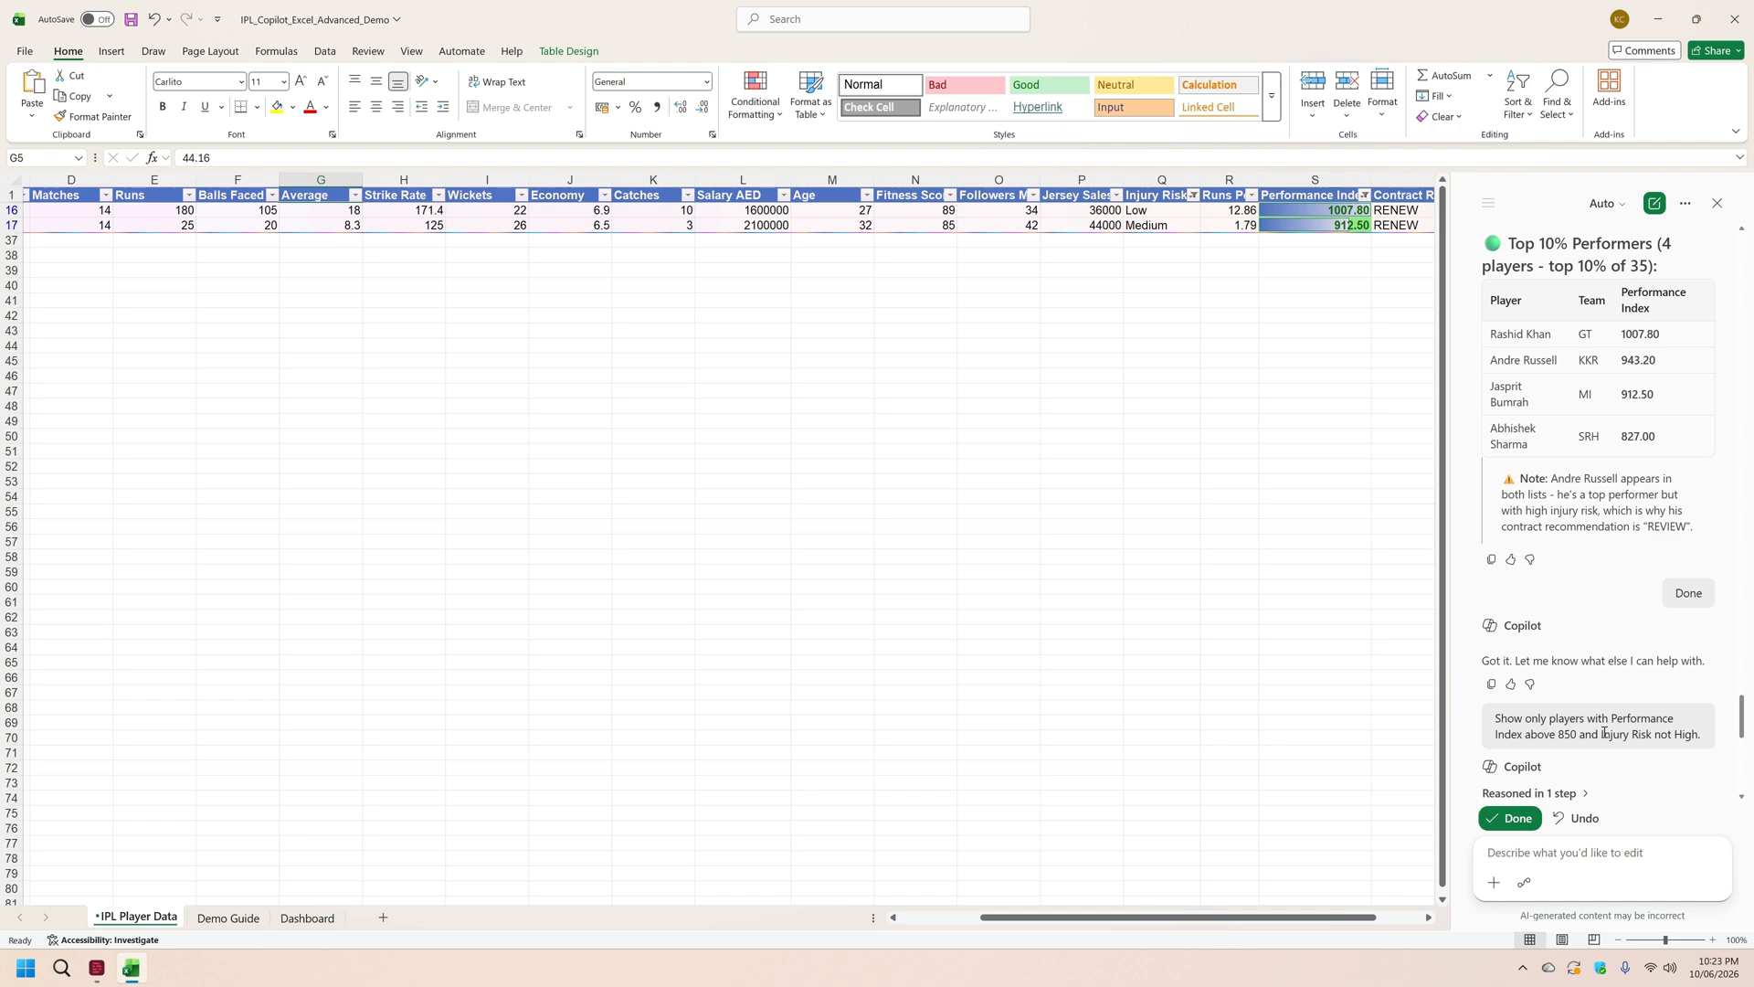
Step: Reselect all values in the Performance Index column filter
left_click(1364, 195)
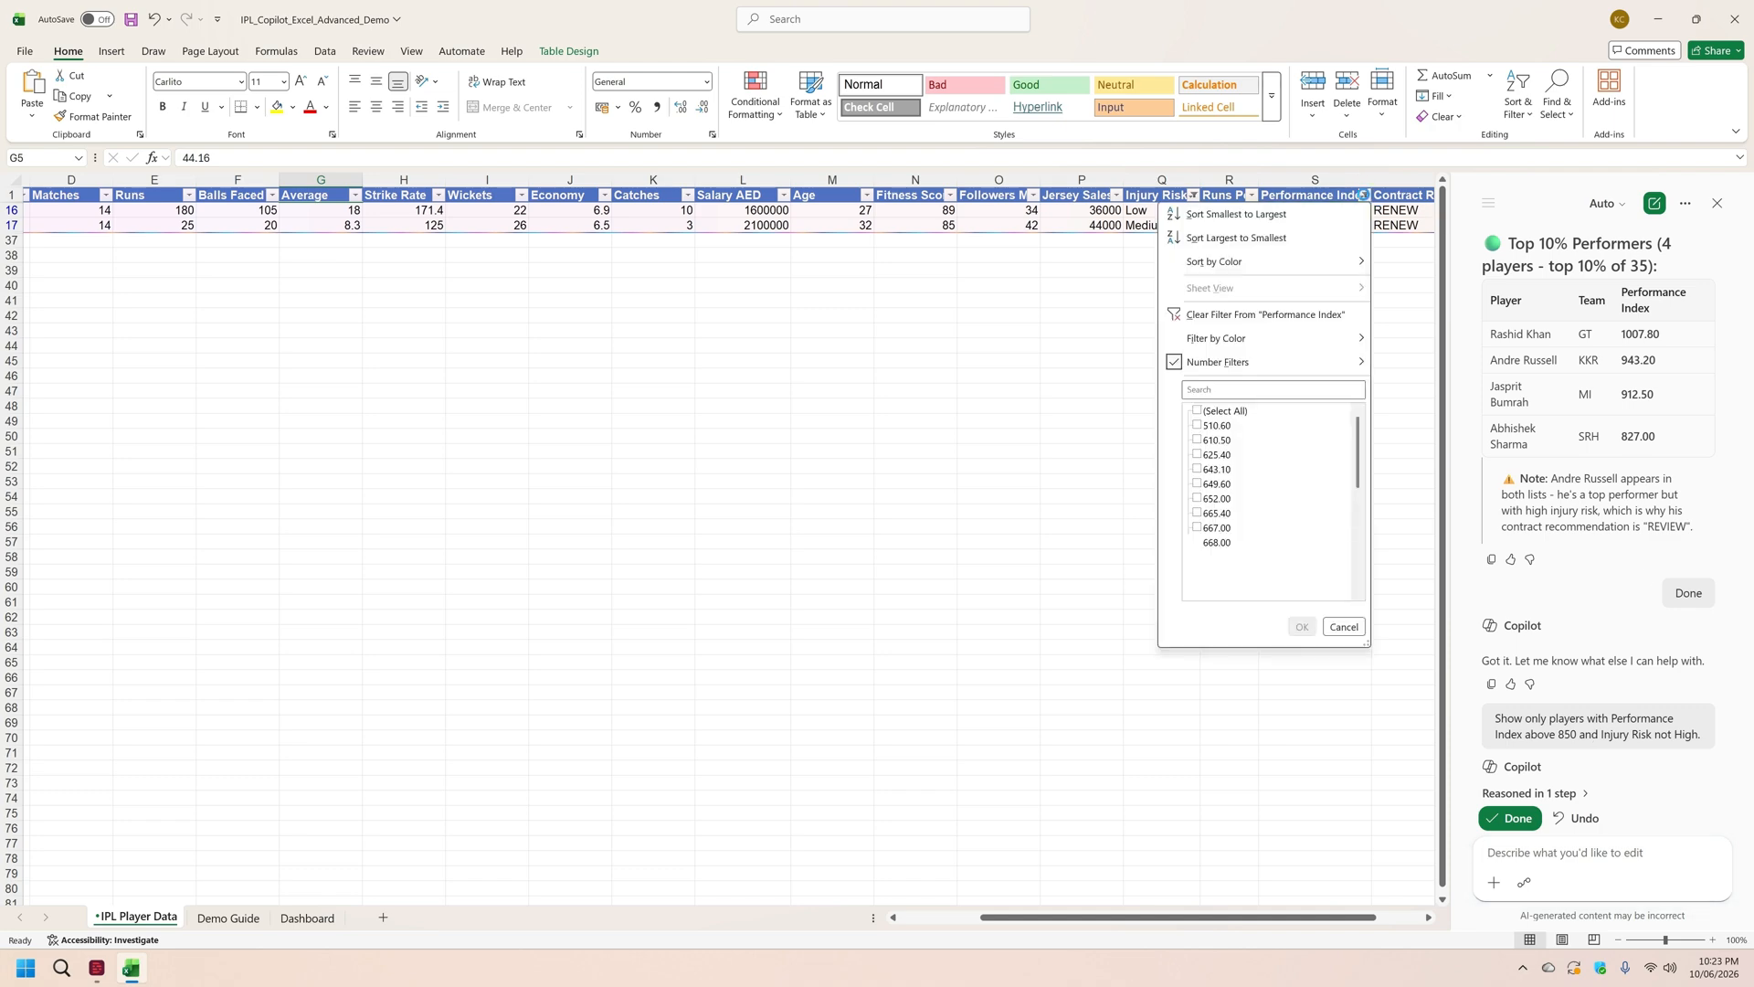
left_click(1201, 412)
left_click(1303, 627)
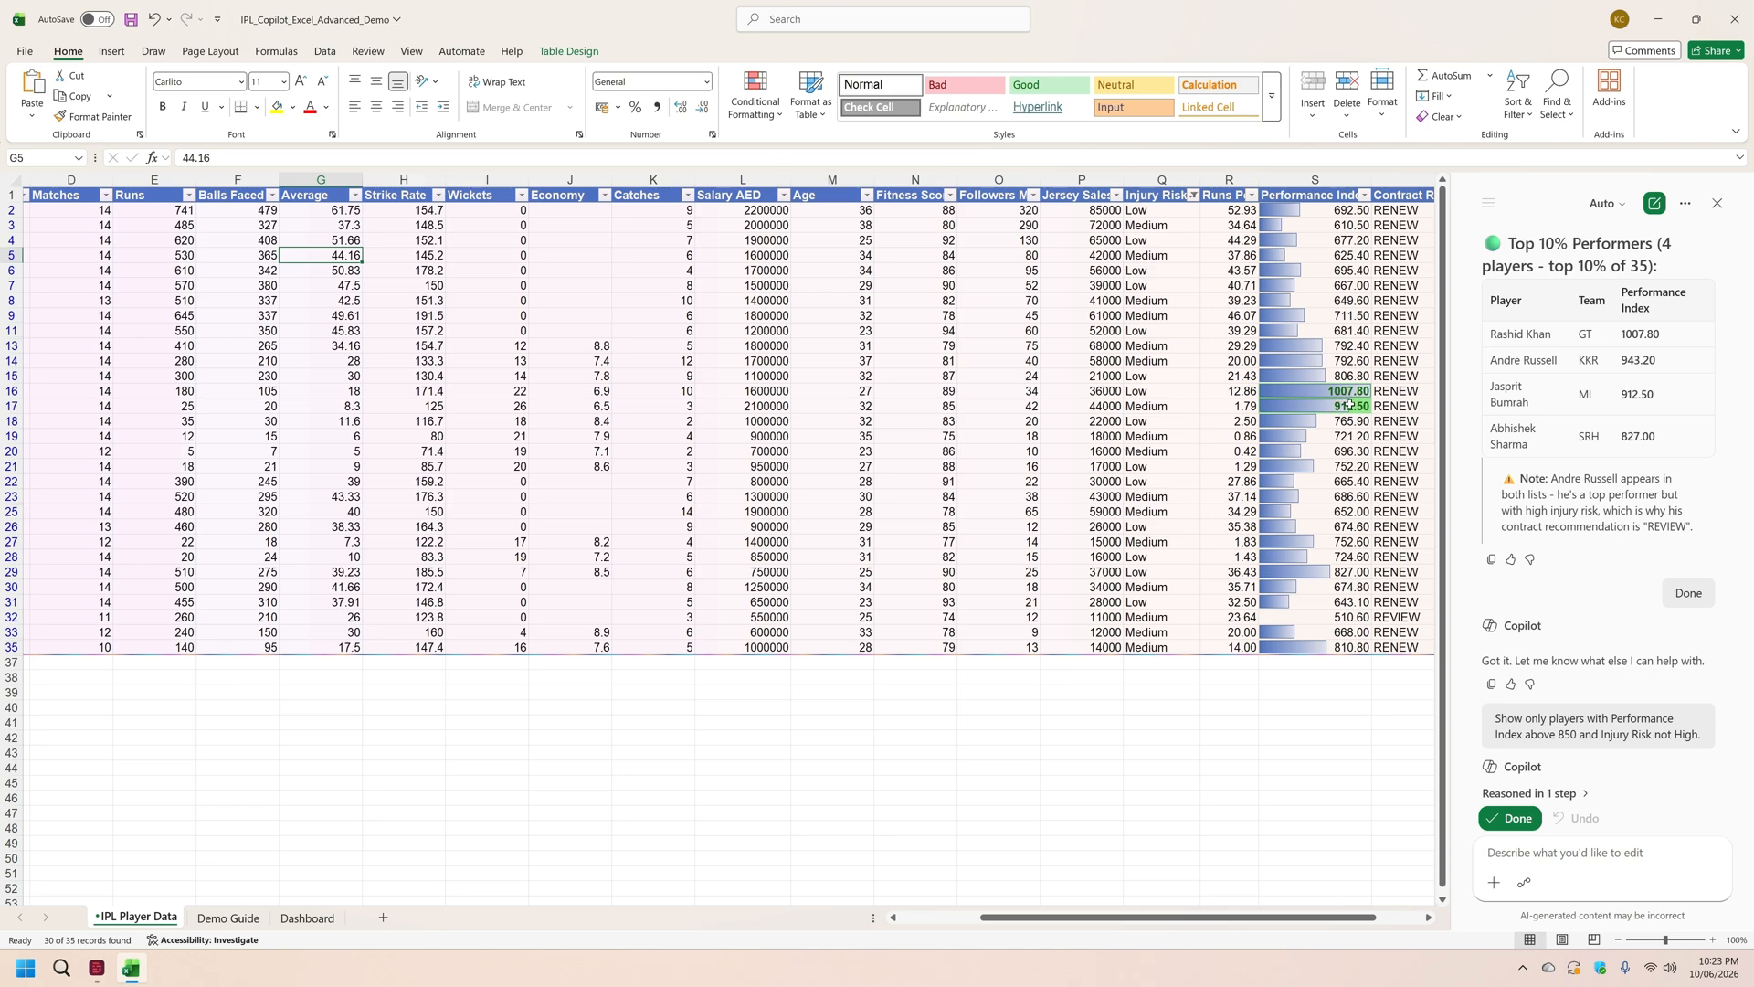
Step: Have Copilot create a pivot table showing total runs, total wickets and salary by team, using Demo Guide prompt 8
left_click(239, 923)
left_click_drag(530, 158, 138, 163)
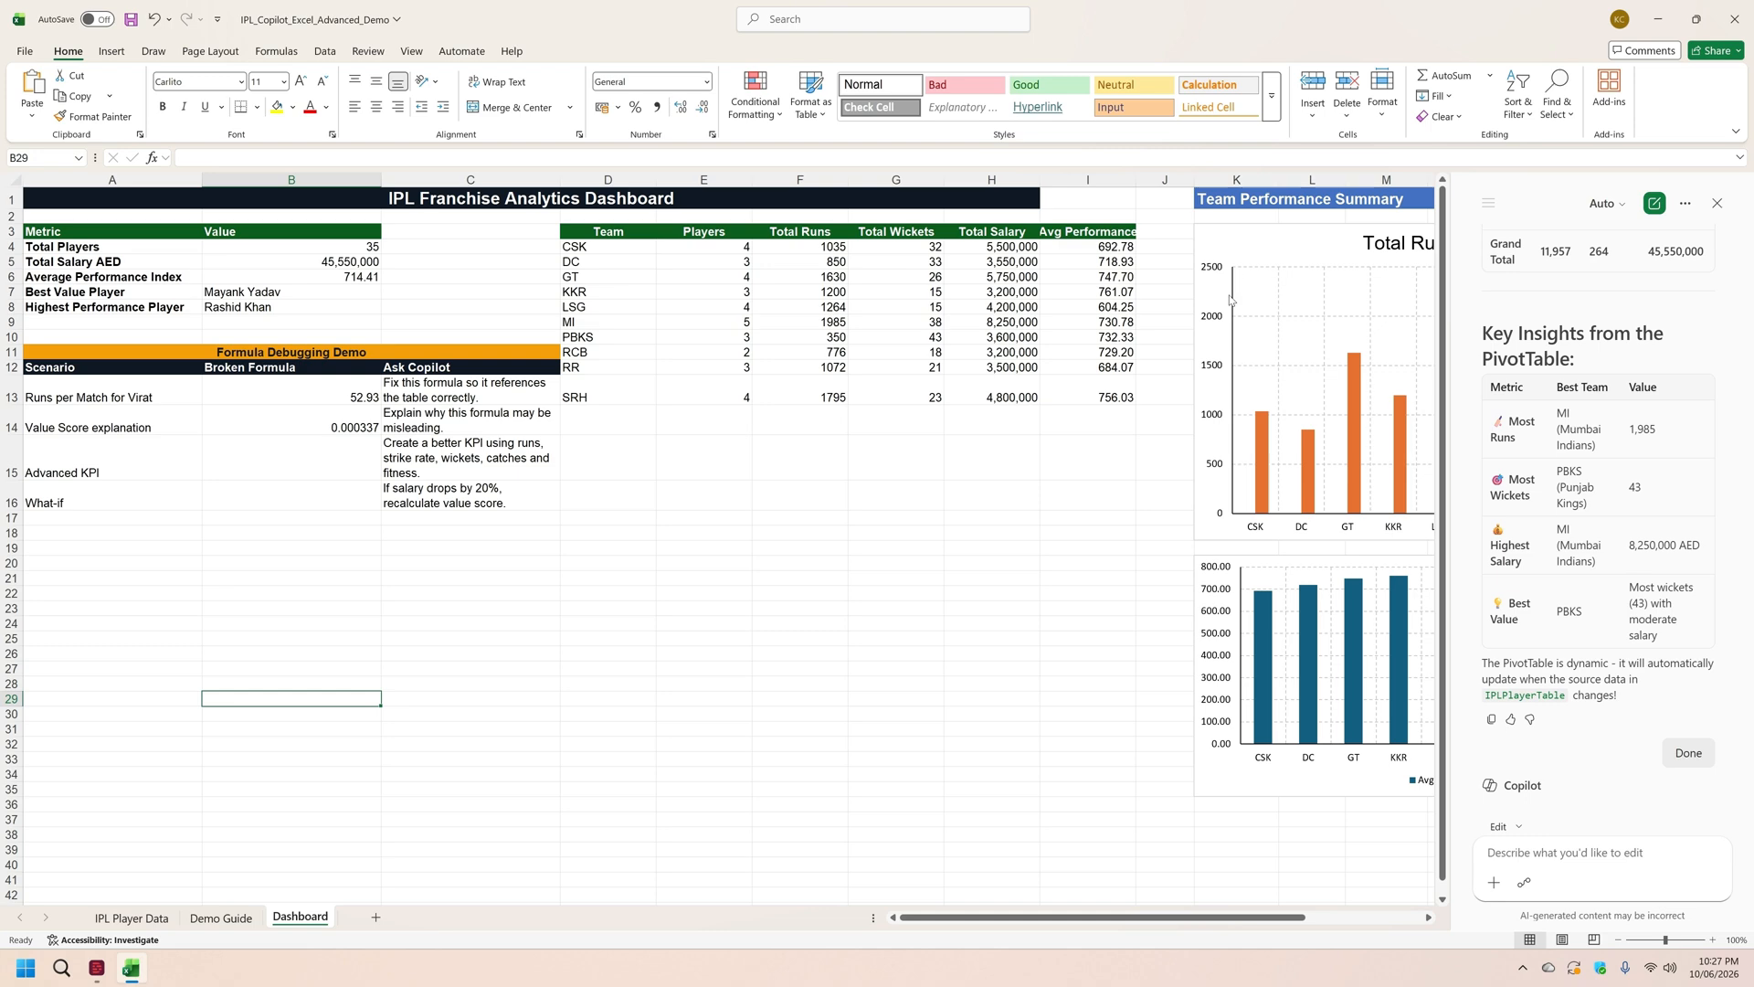
Step: Have Copilot create a chart comparing Salary AED and Performance Index on the Dashboard, using Demo Guide prompt 9
key("ctrl+Page_Up")
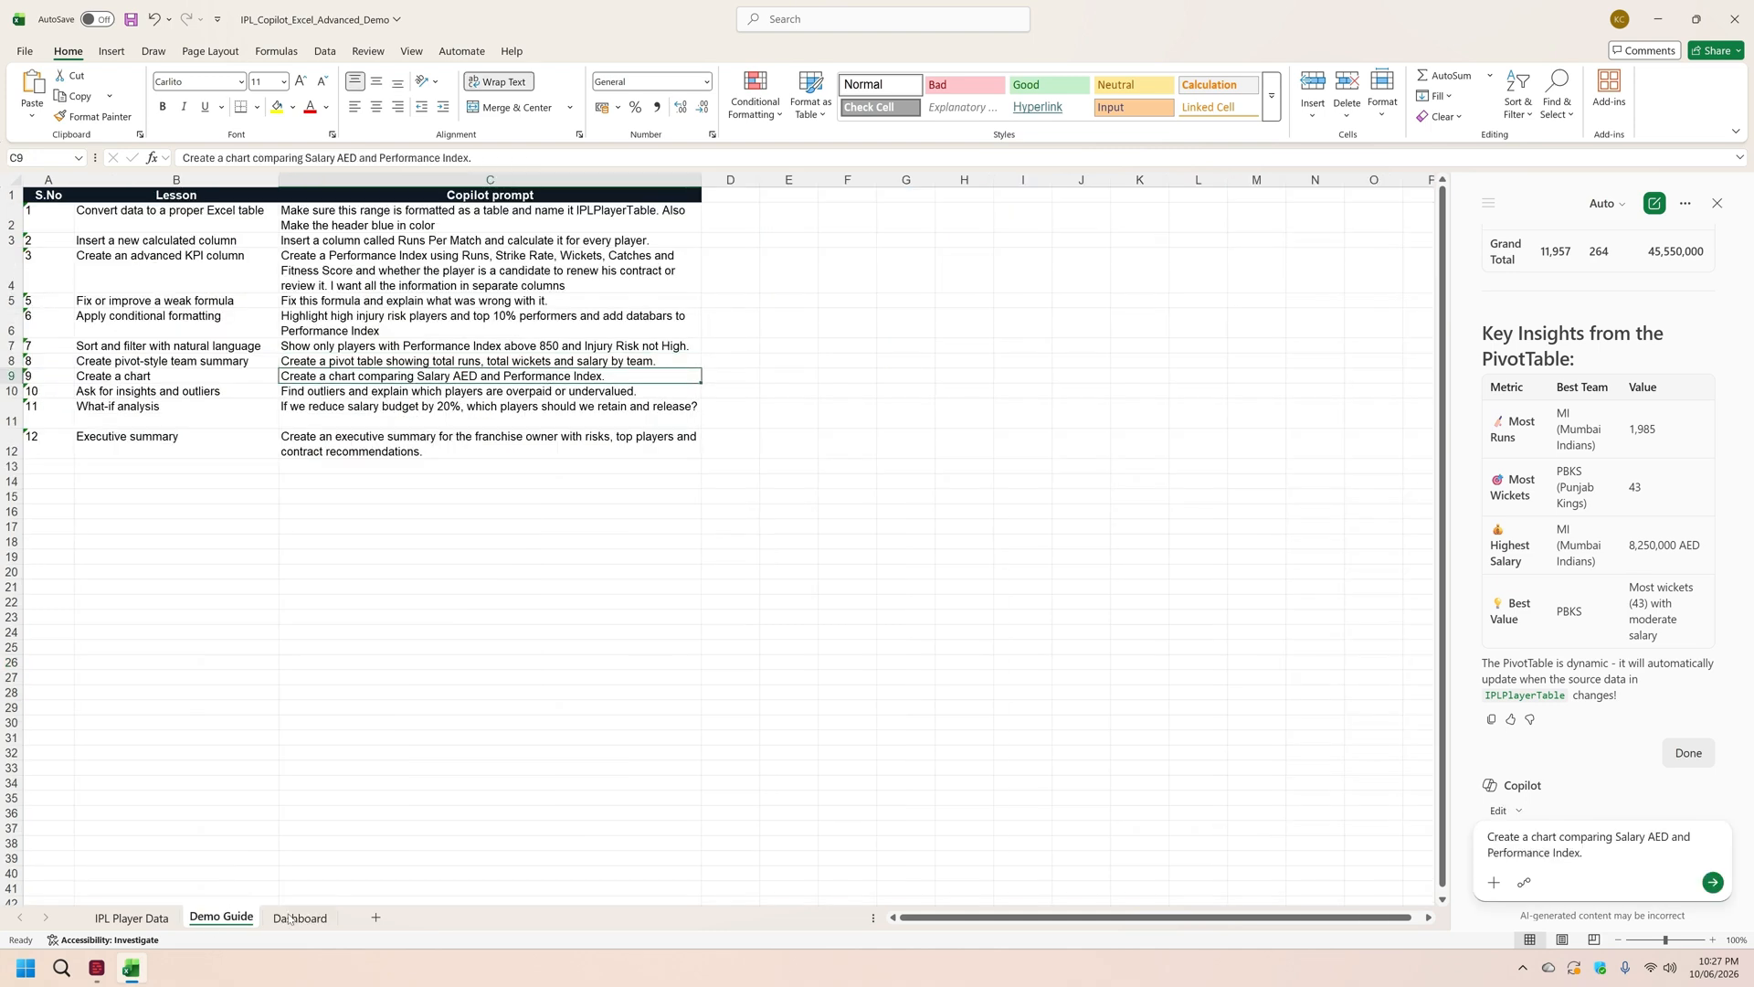
left_click(299, 917)
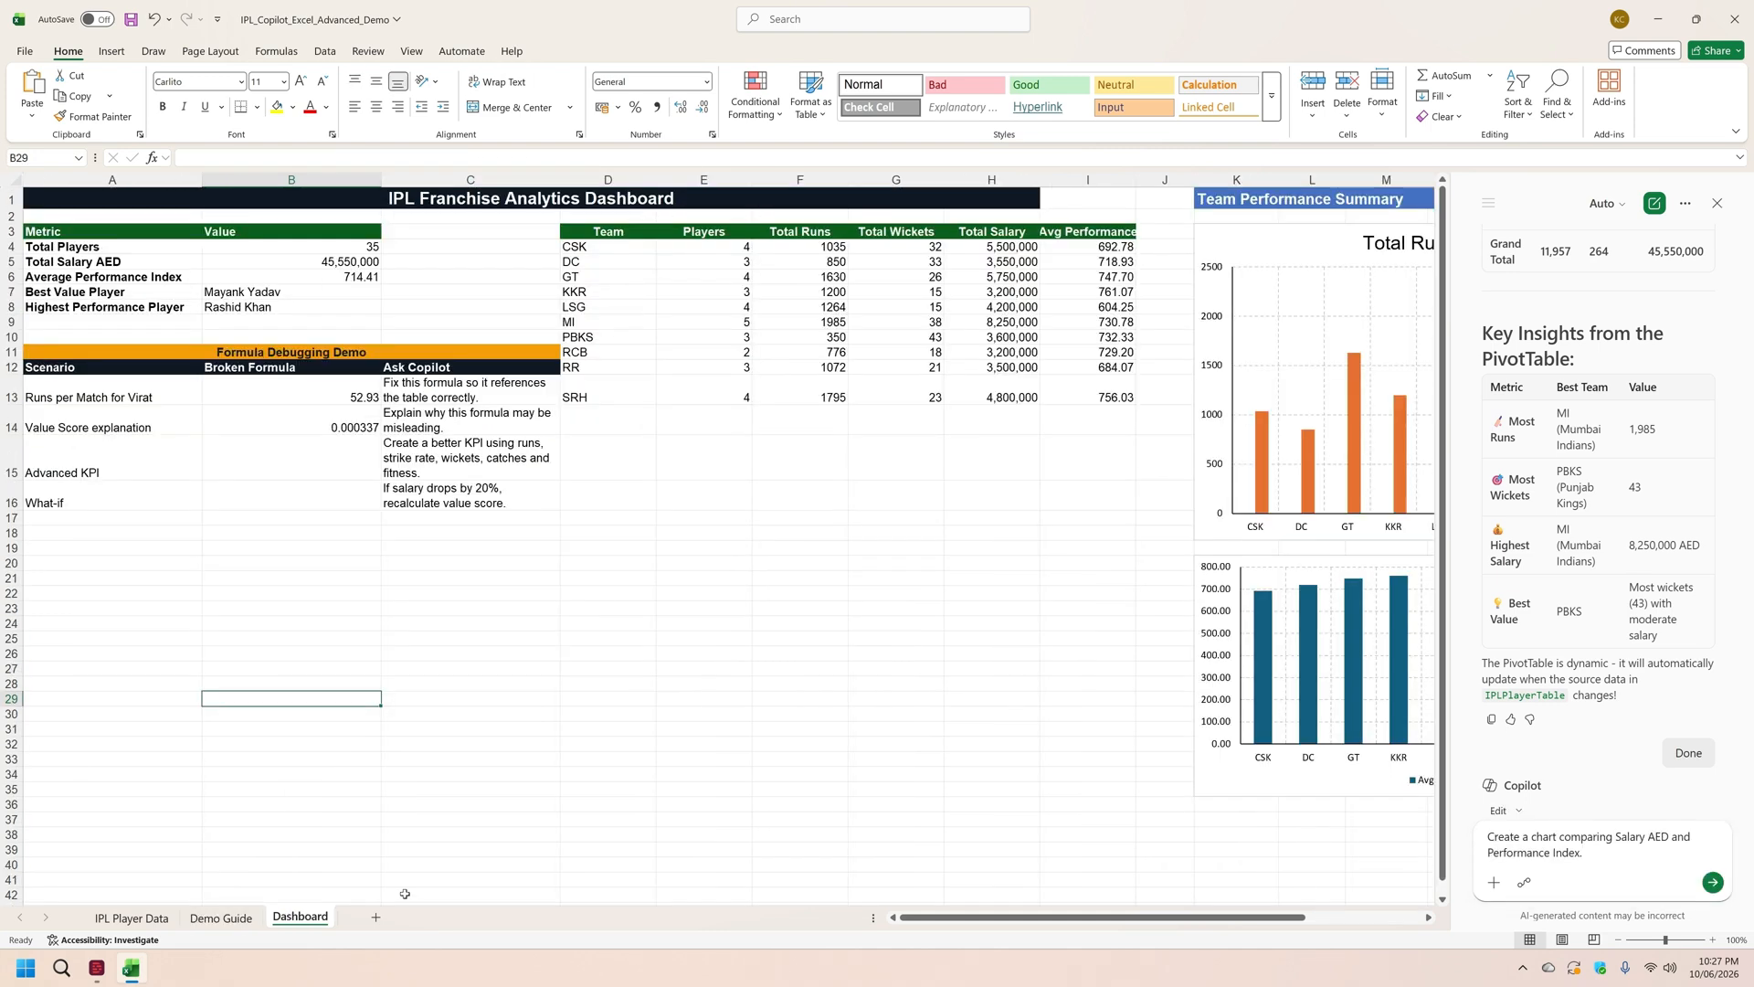
left_click(1714, 881)
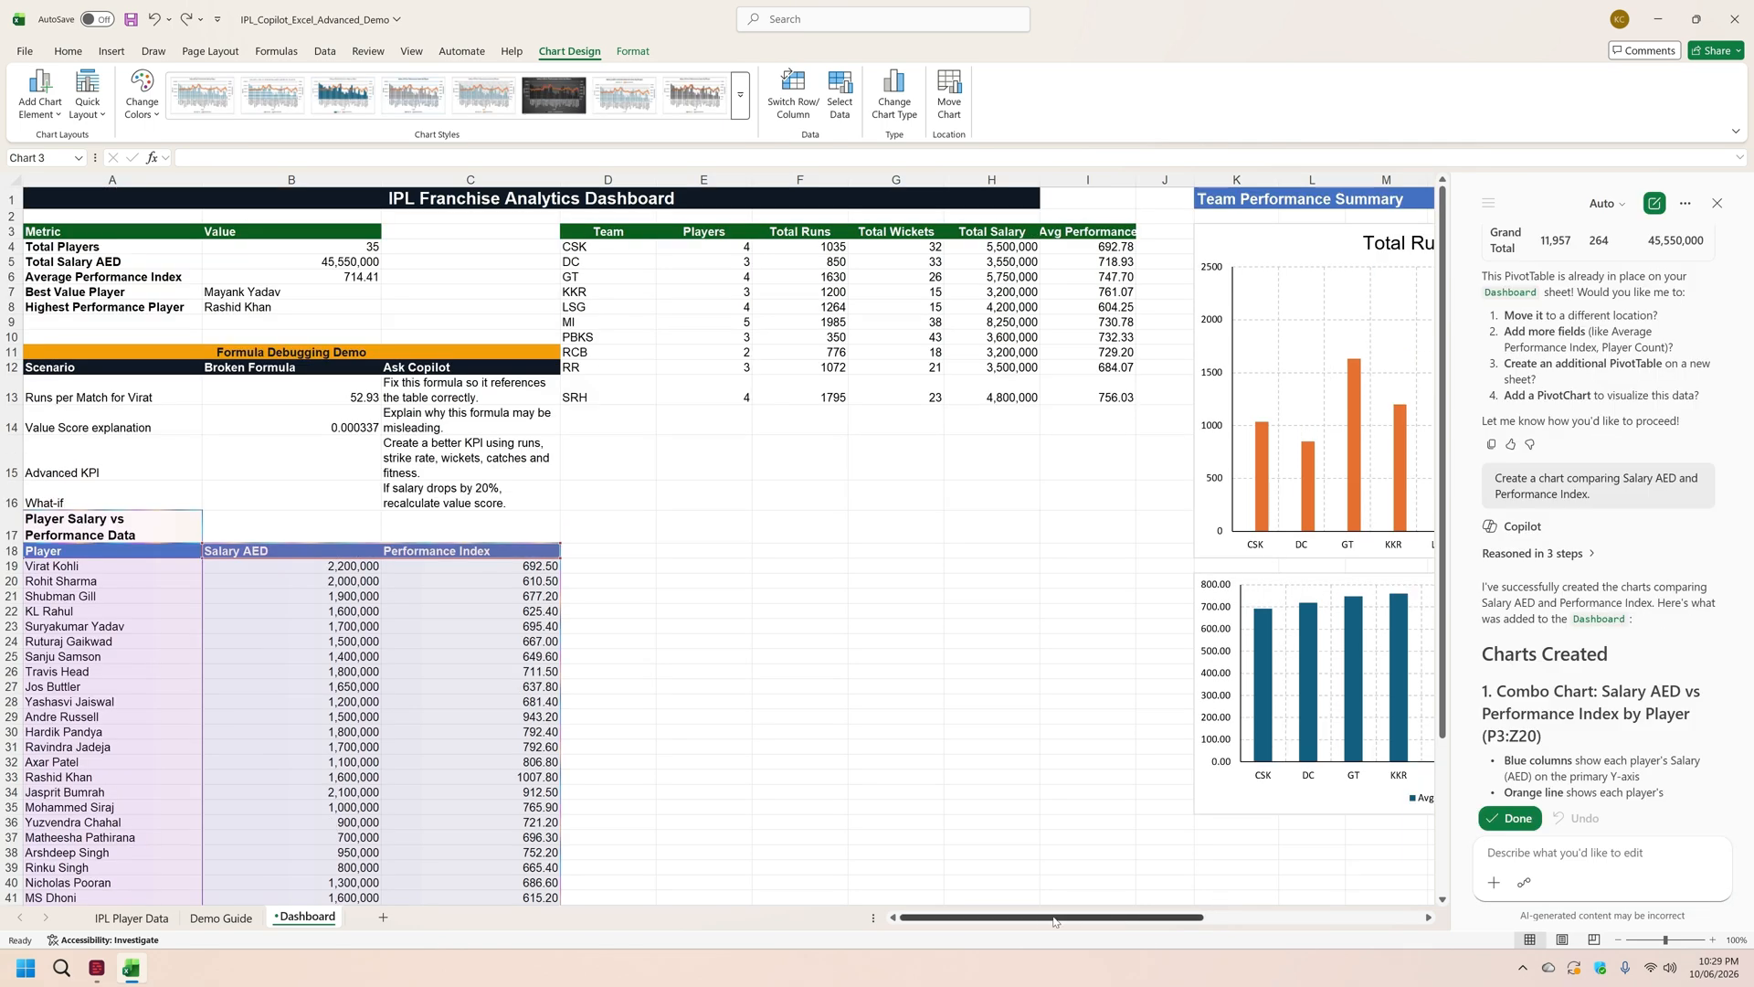
Step: Ask Copilot to make the salary and performance chart a pie chart, choosing its "Pie chart of Salary AED by Player" option
left_click_drag(1042, 921, 1243, 931)
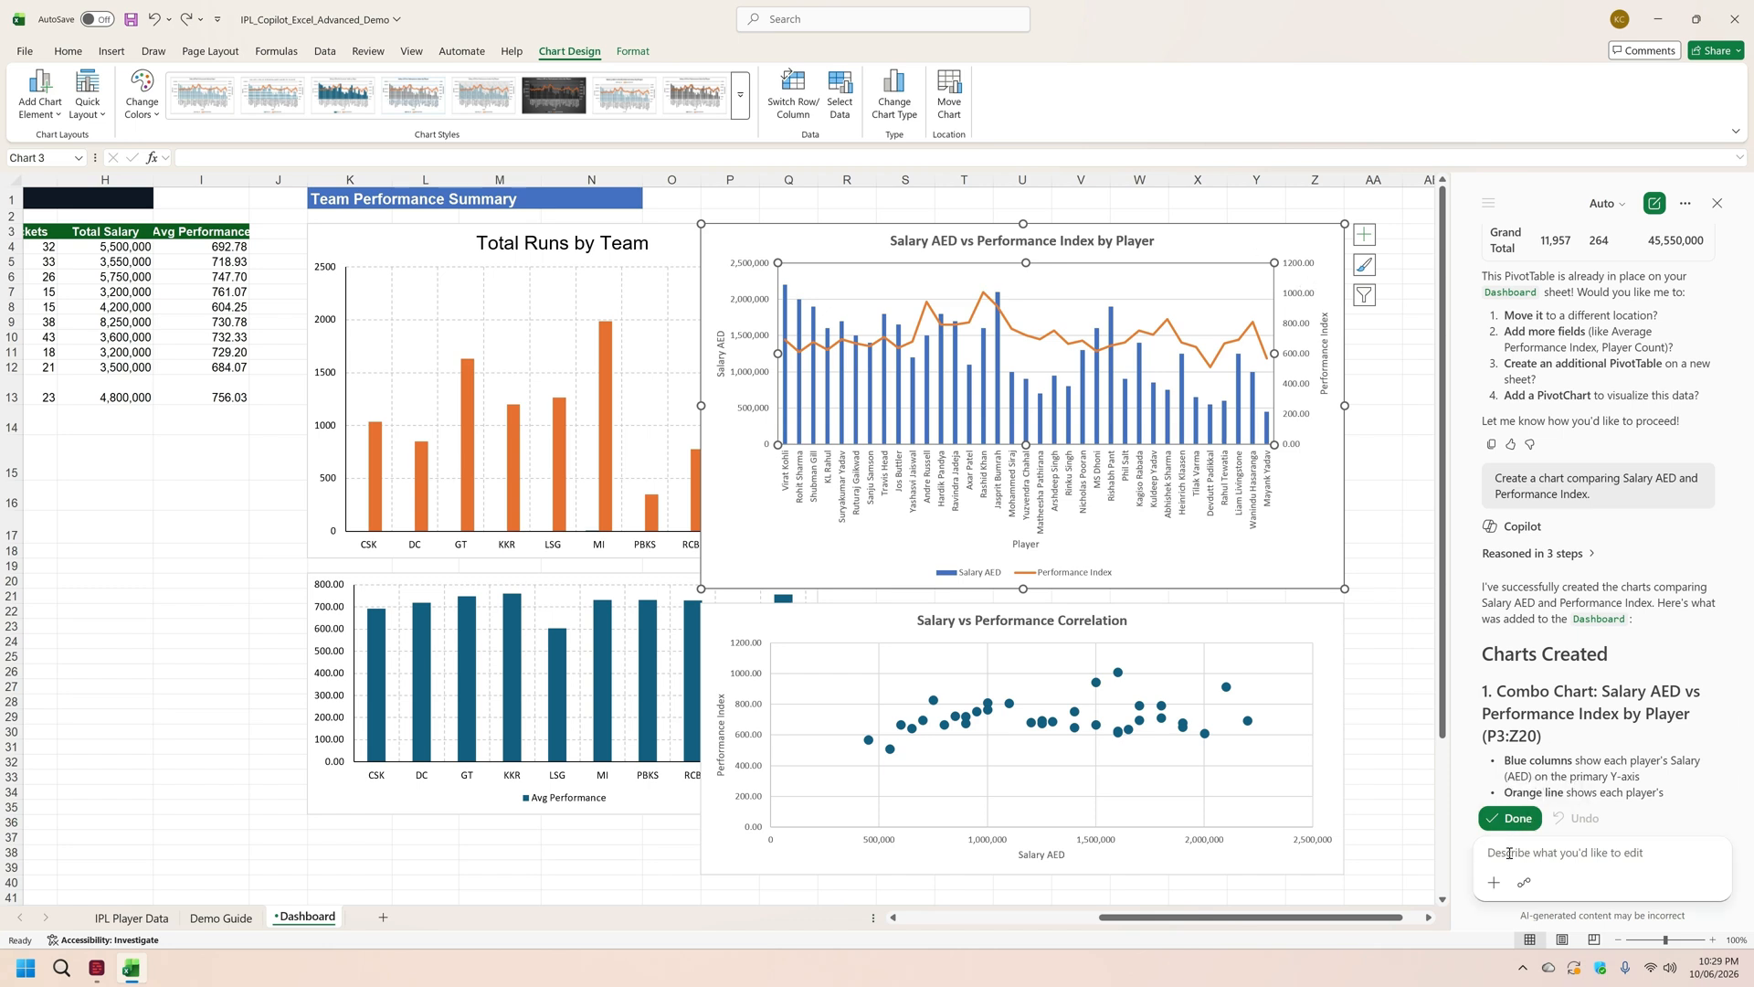
type("please make it a pie chart")
key("Return")
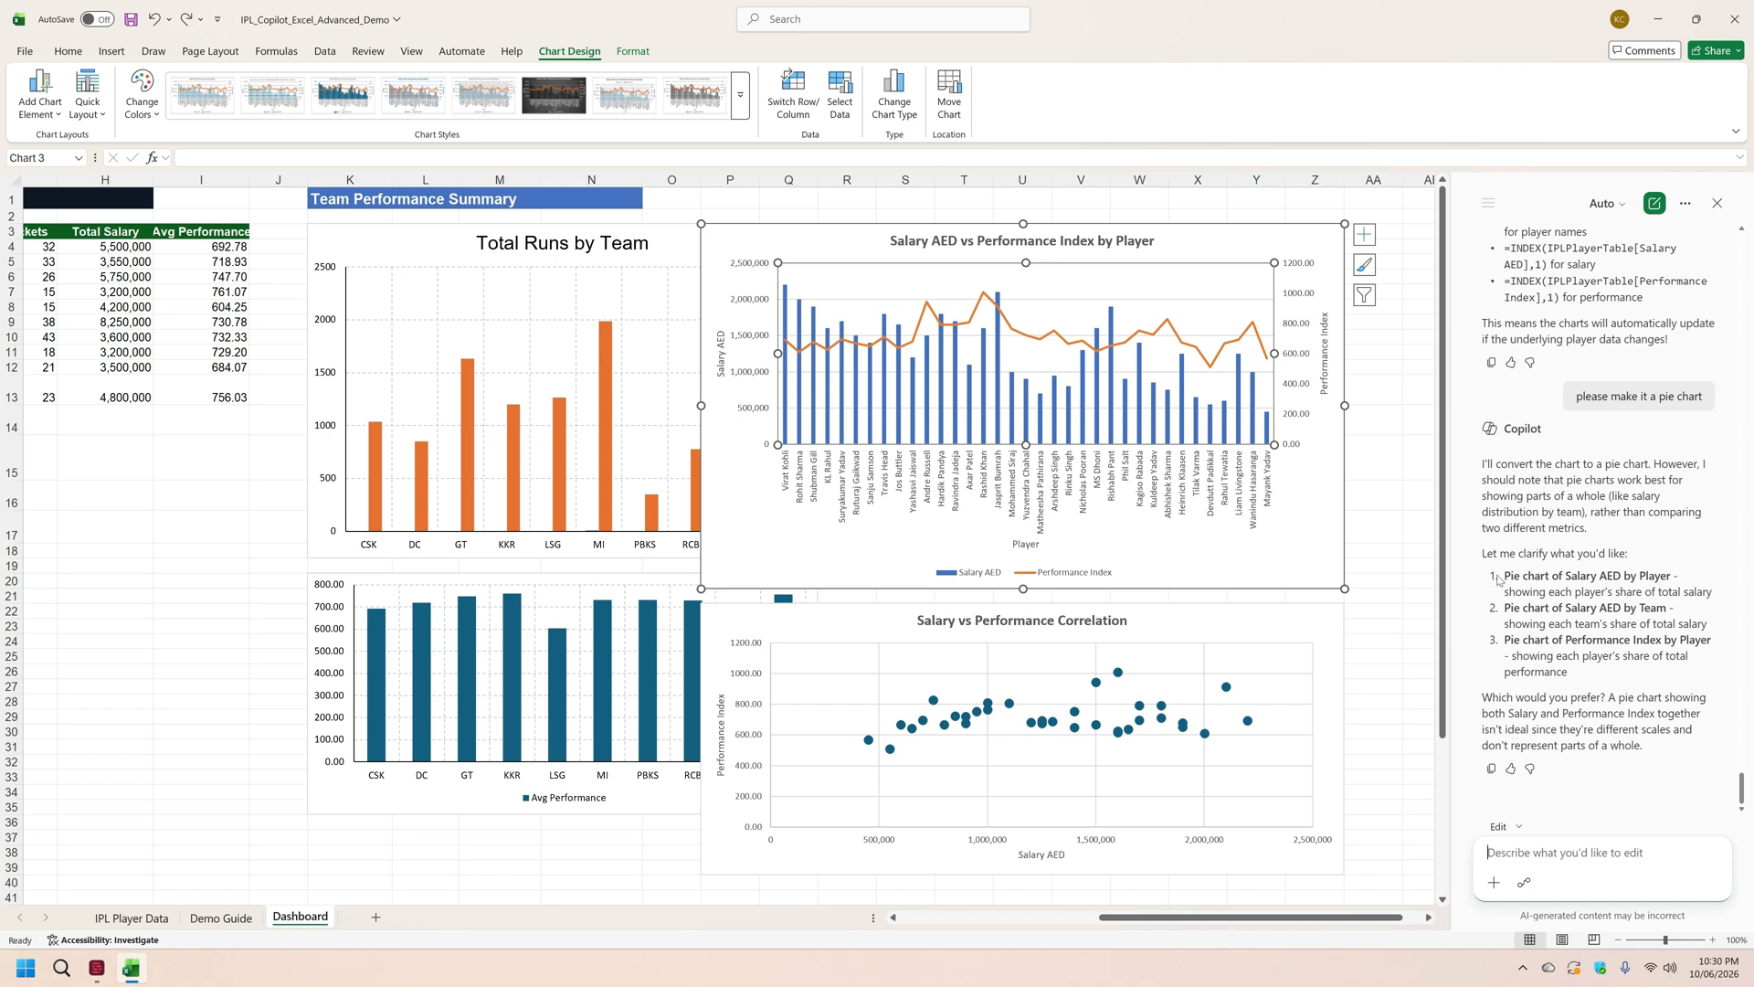
left_click_drag(1503, 576, 1675, 574)
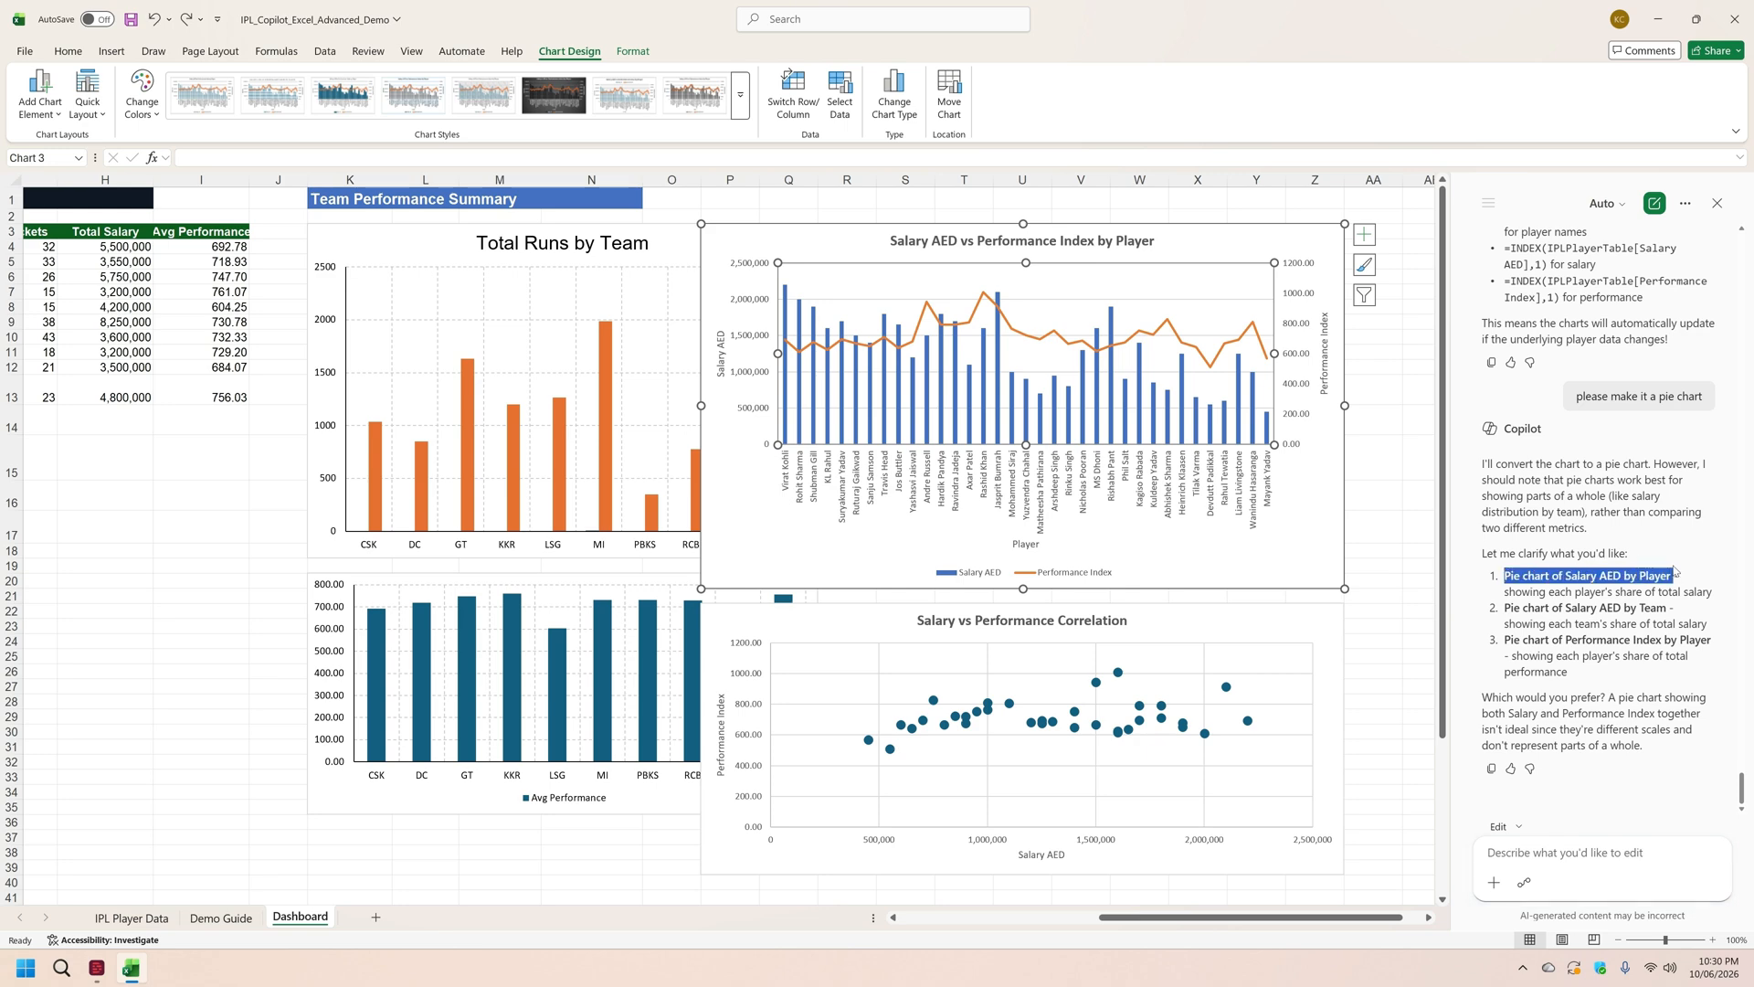
key("ctrl+c")
left_click(1600, 851)
key("ctrl+v")
key("Return")
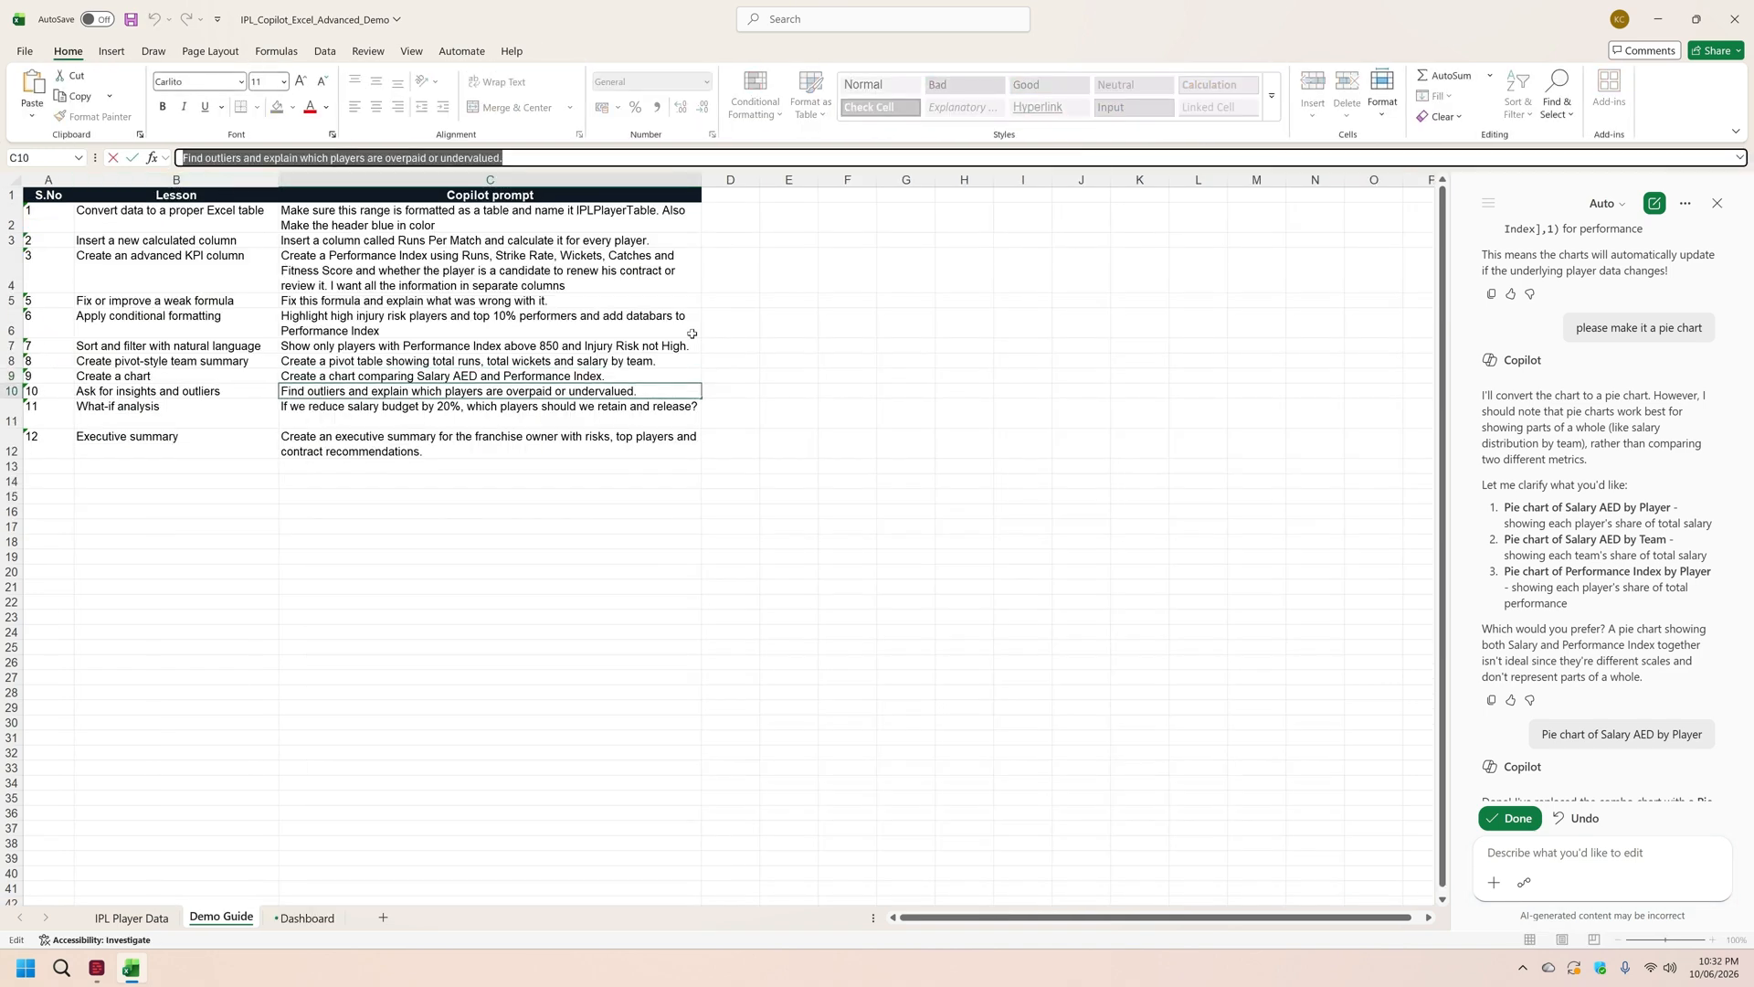
Step: Accept the pie chart and have Copilot find outliers and explain which players are overpaid or undervalued, reviewing the analysis on the Dashboard
left_click(1510, 819)
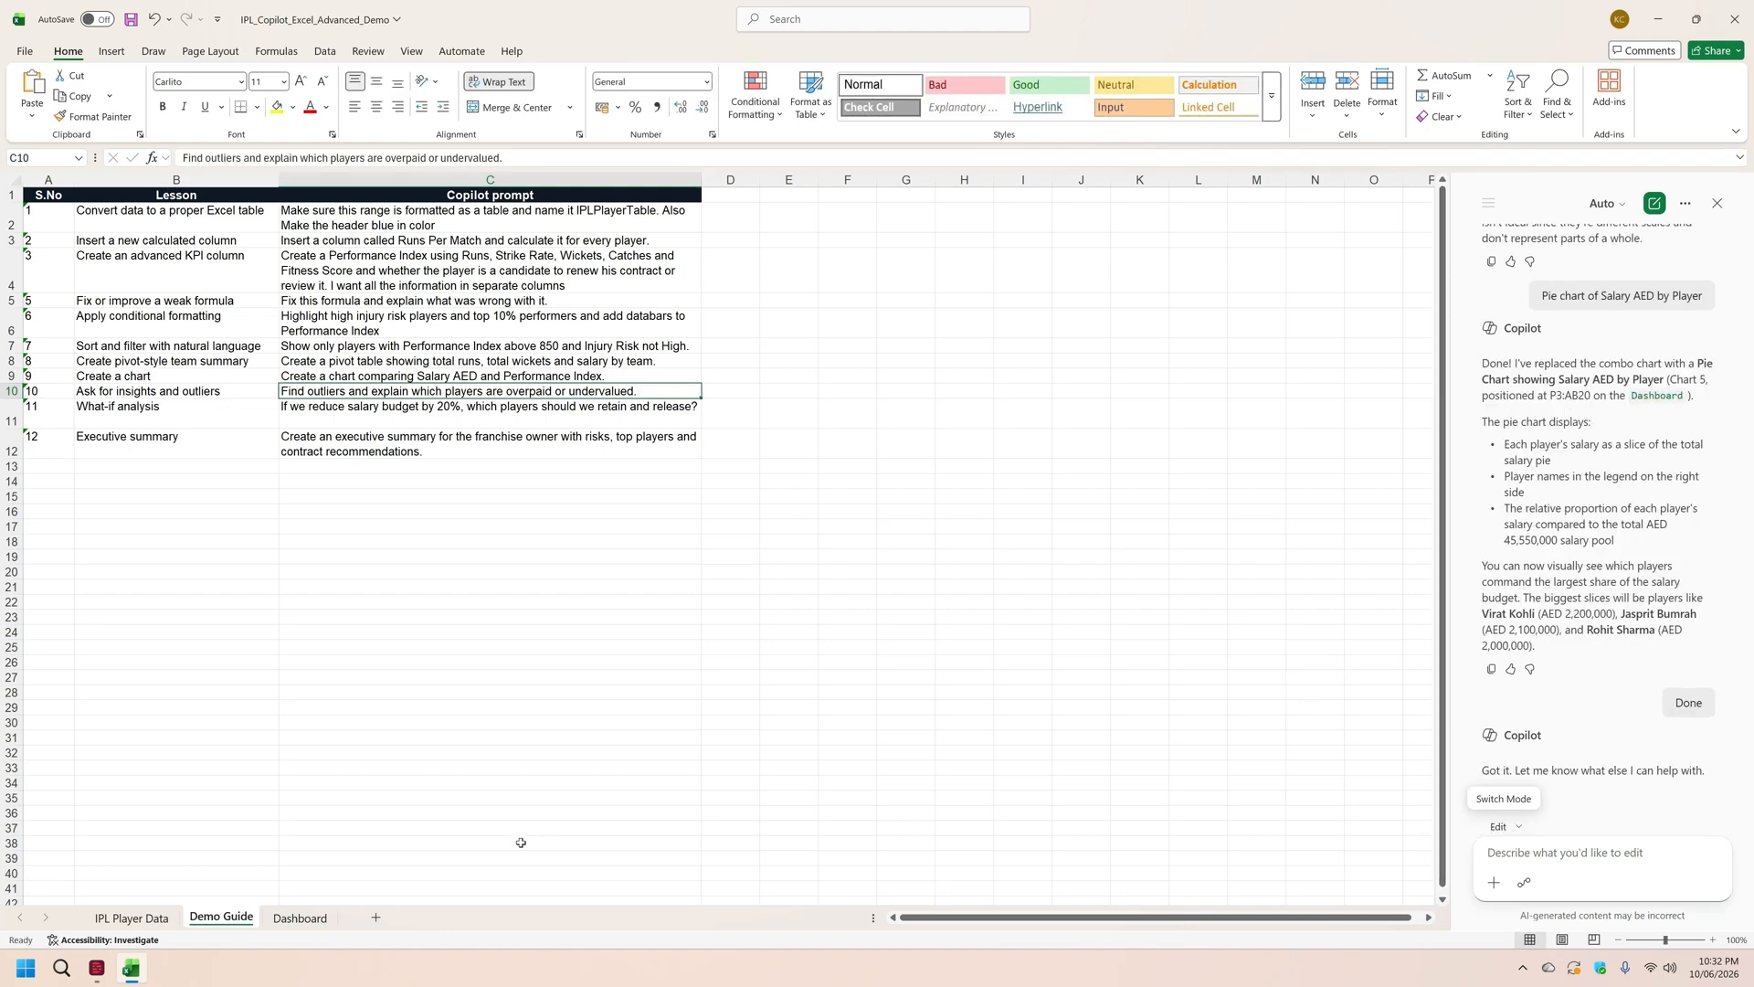
key("ctrl+v")
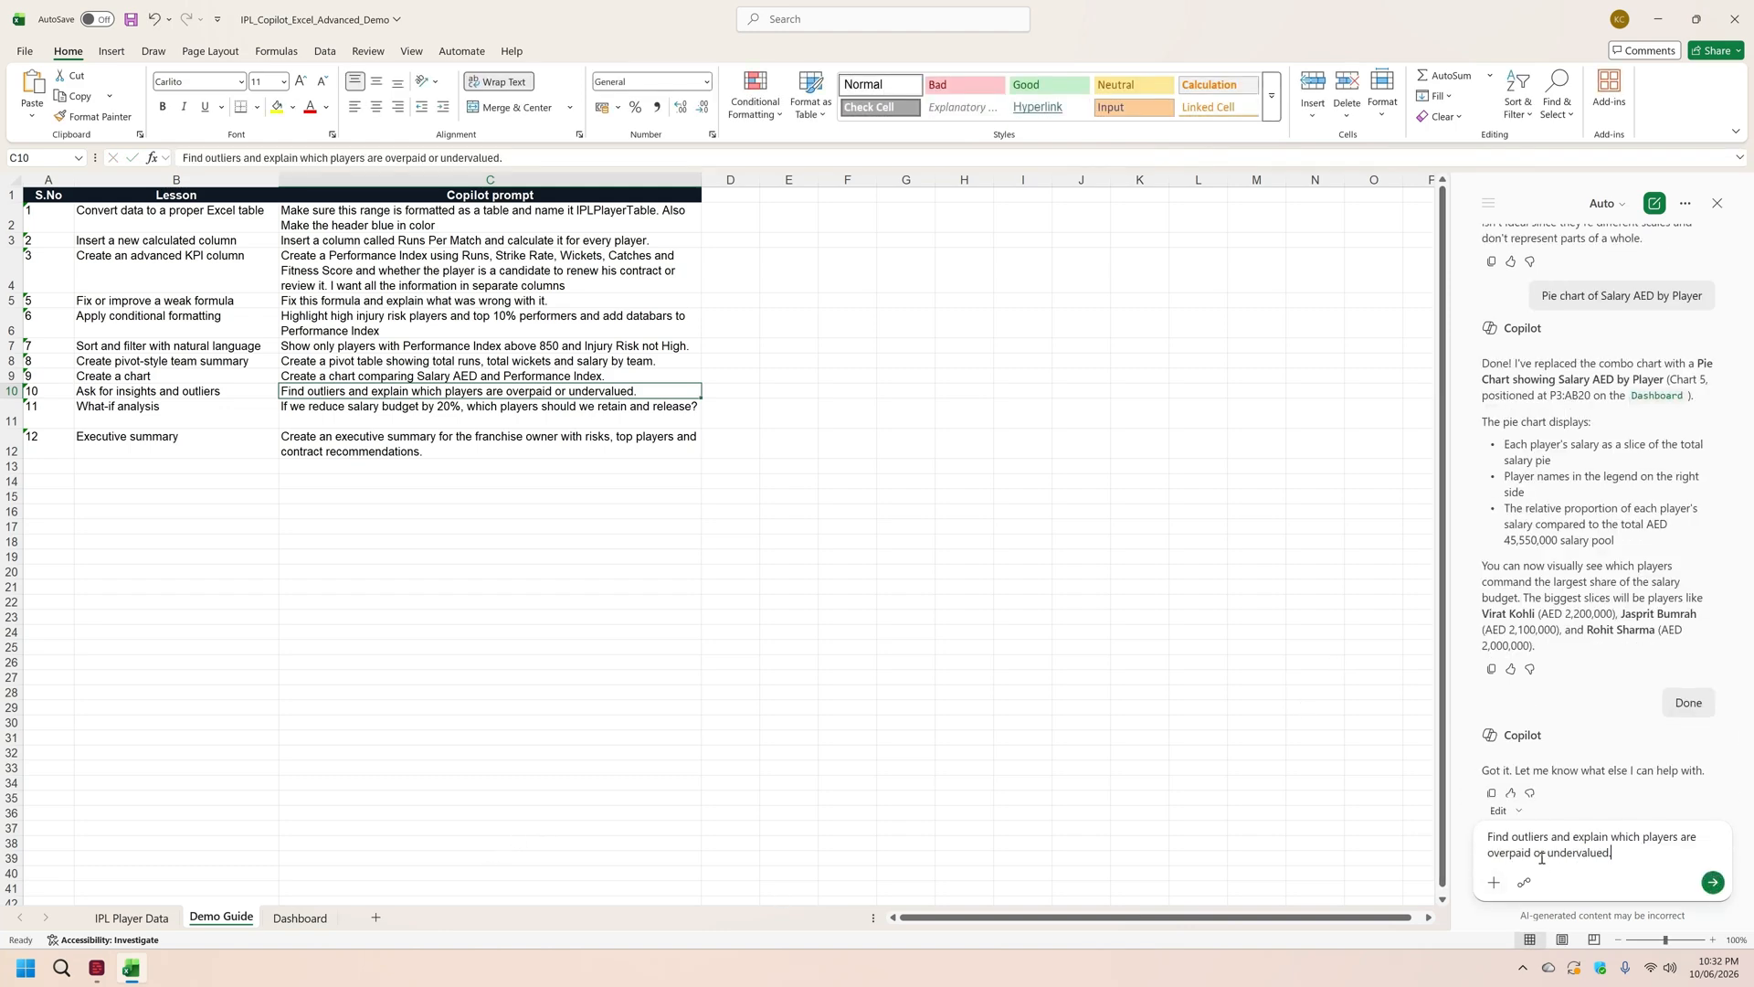
left_click(1713, 881)
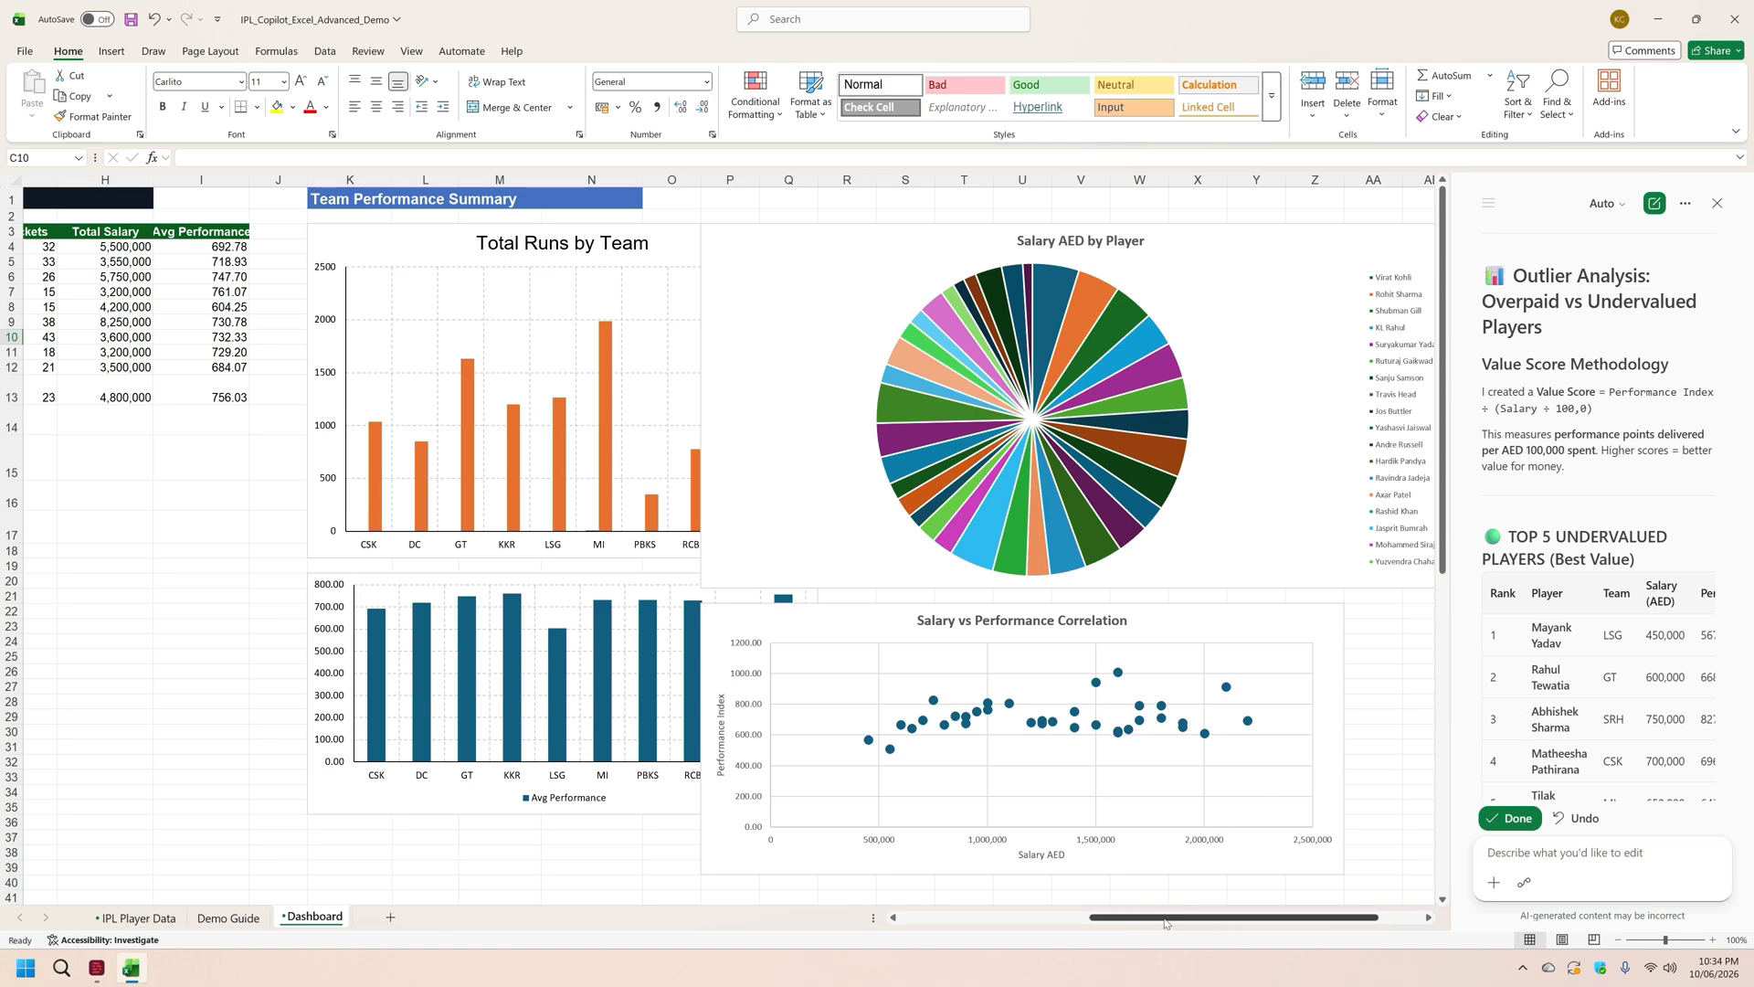
left_click_drag(1170, 921, 928, 927)
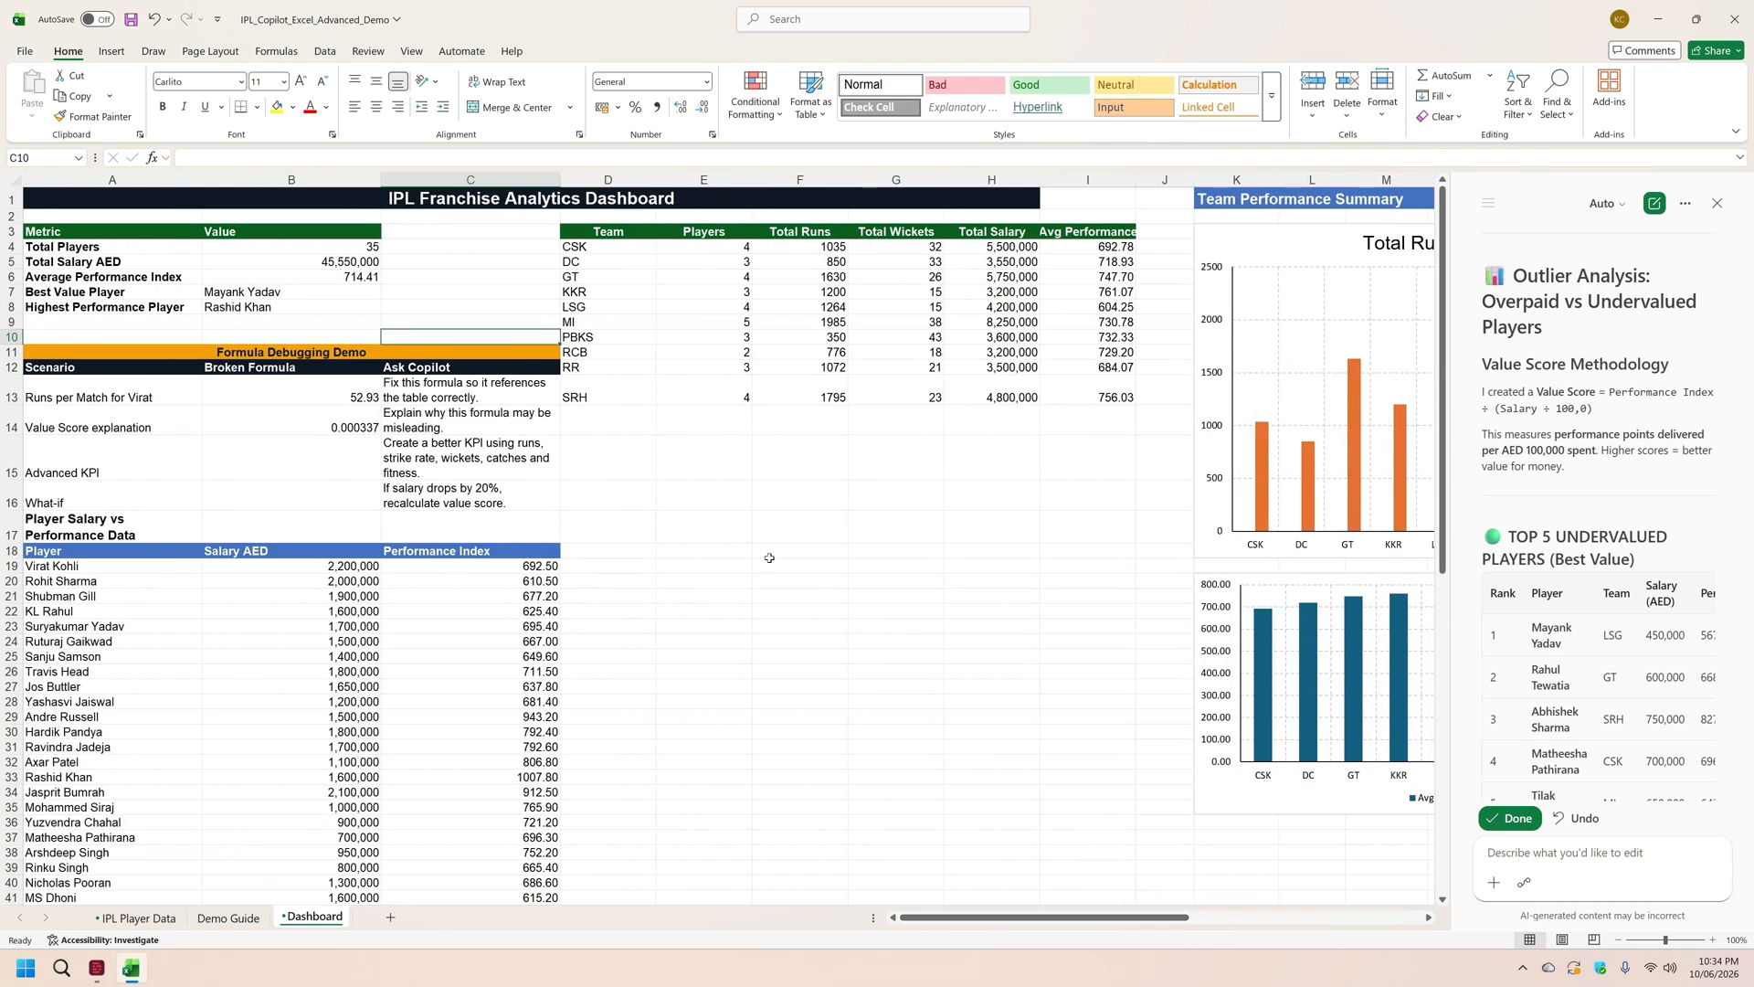
scroll(769, 558, "down", 5)
scroll(769, 557, "down", 5)
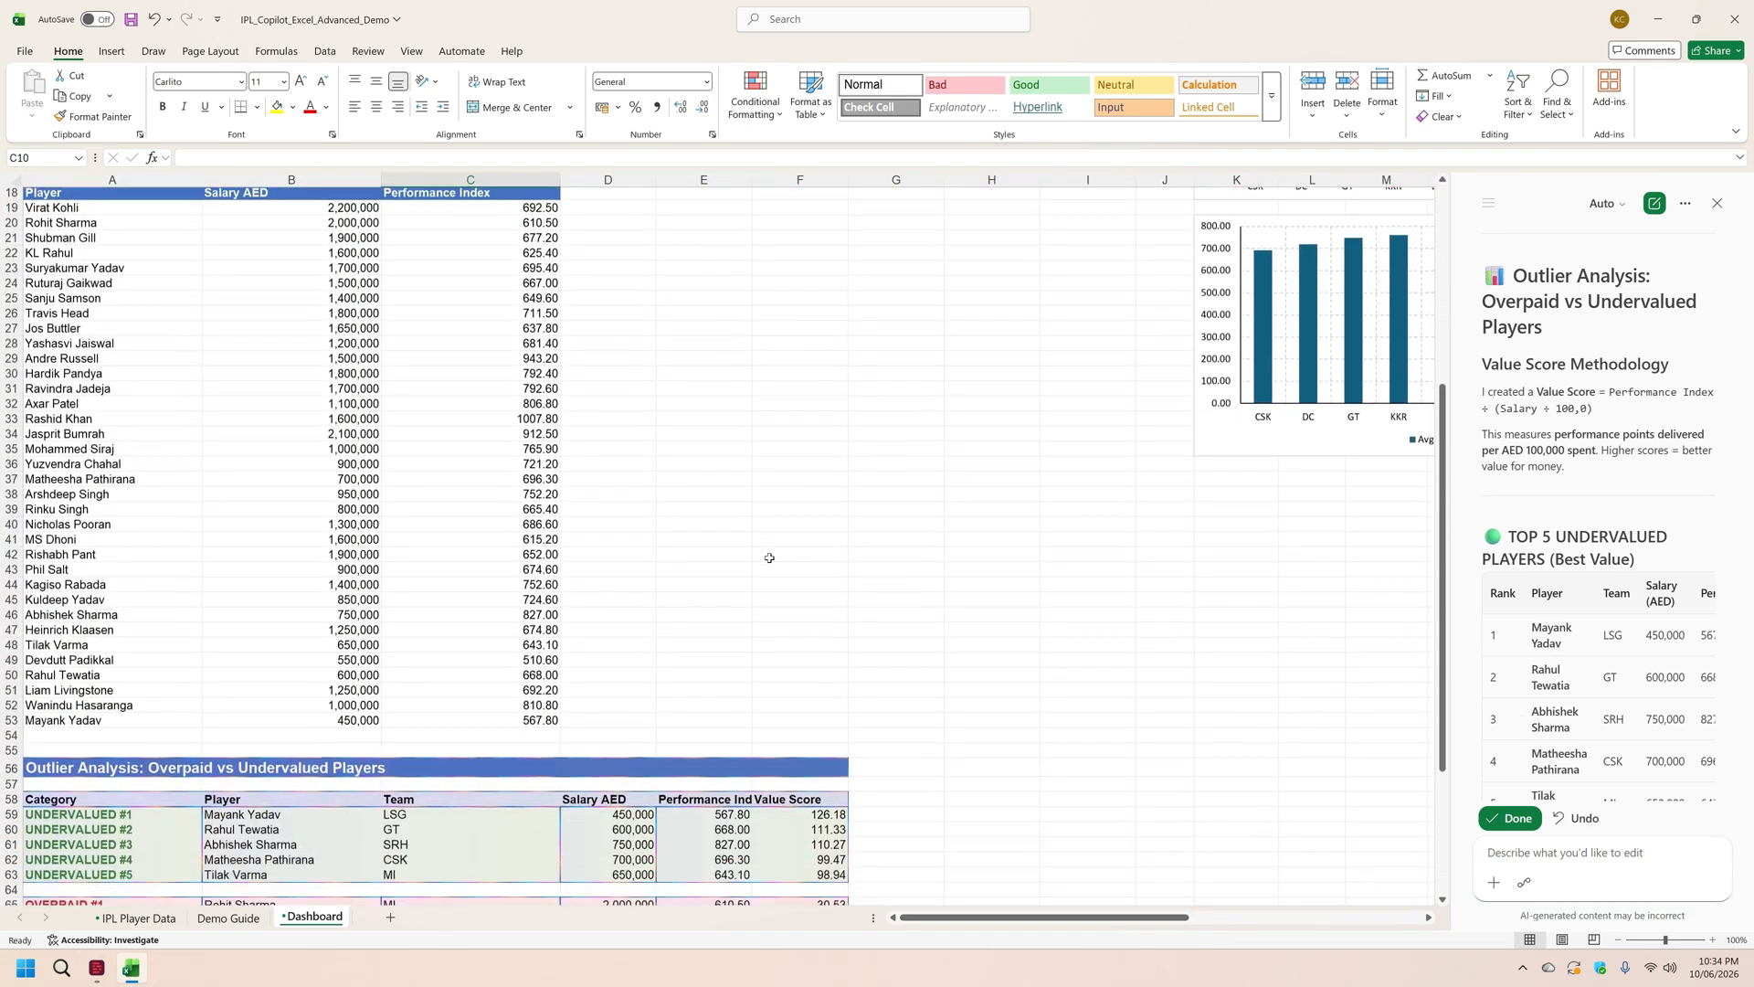
scroll(769, 558, "down", 3)
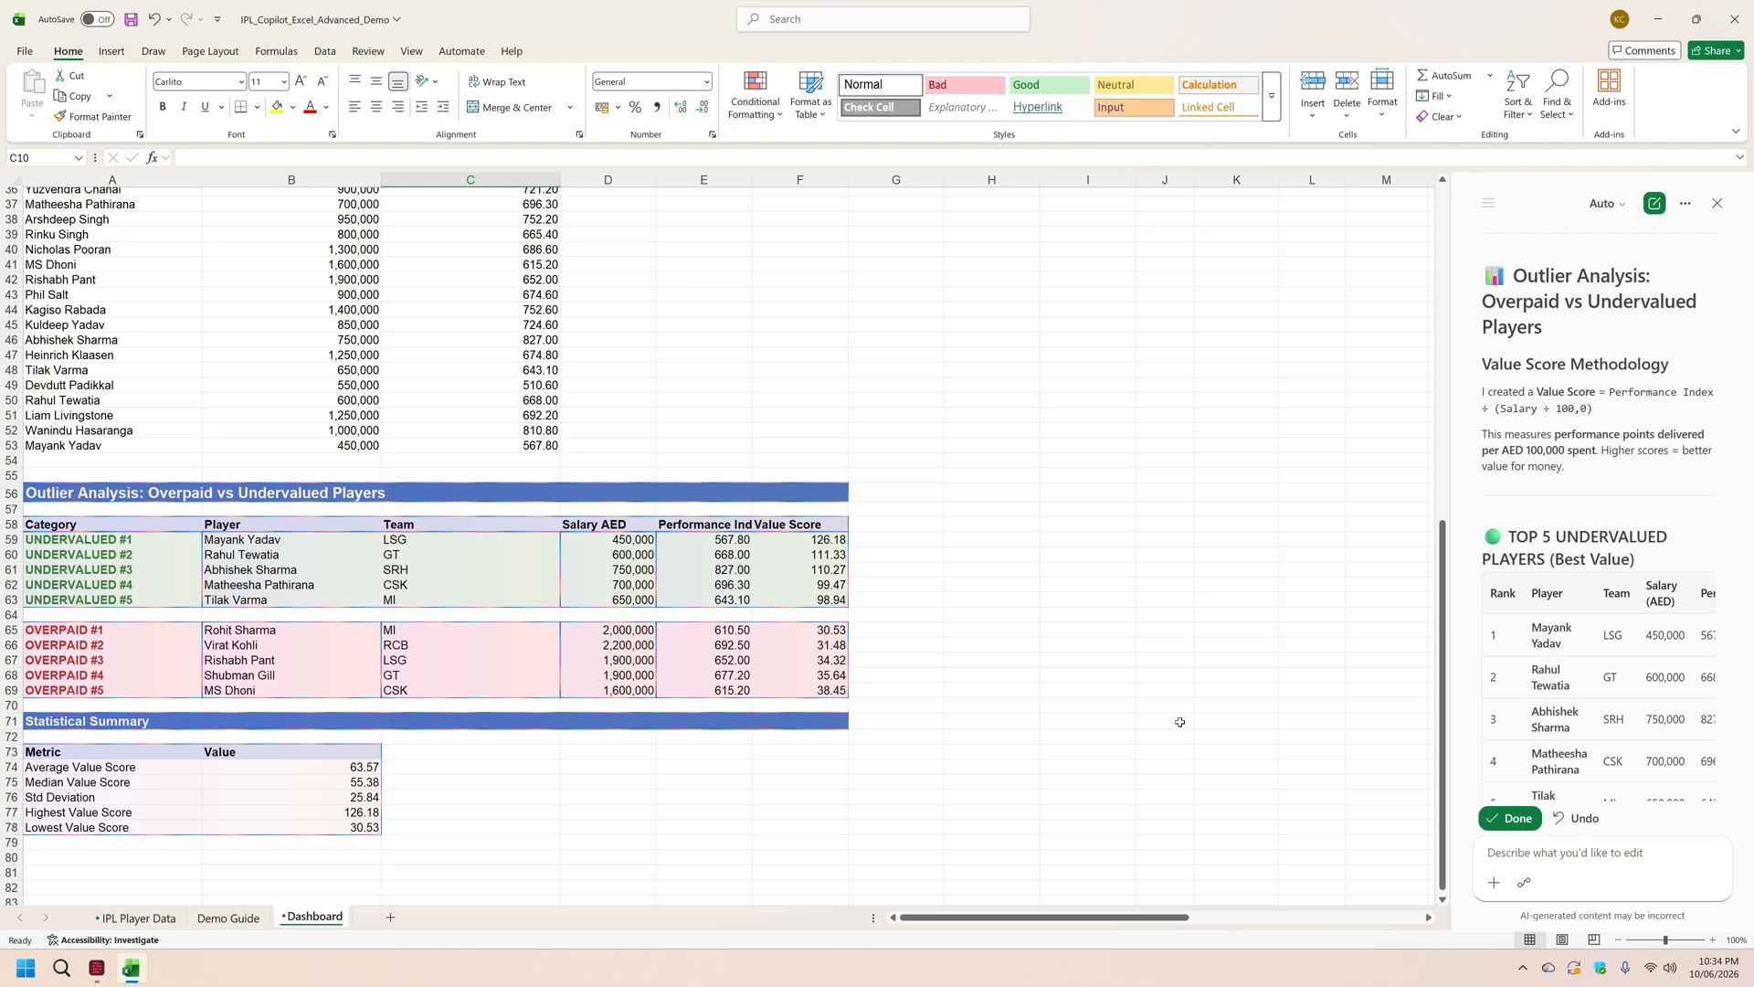
Step: Have Copilot analyse which players to retain and release if the salary budget is reduced by 20%, using Demo Guide prompt 11
left_click(227, 918)
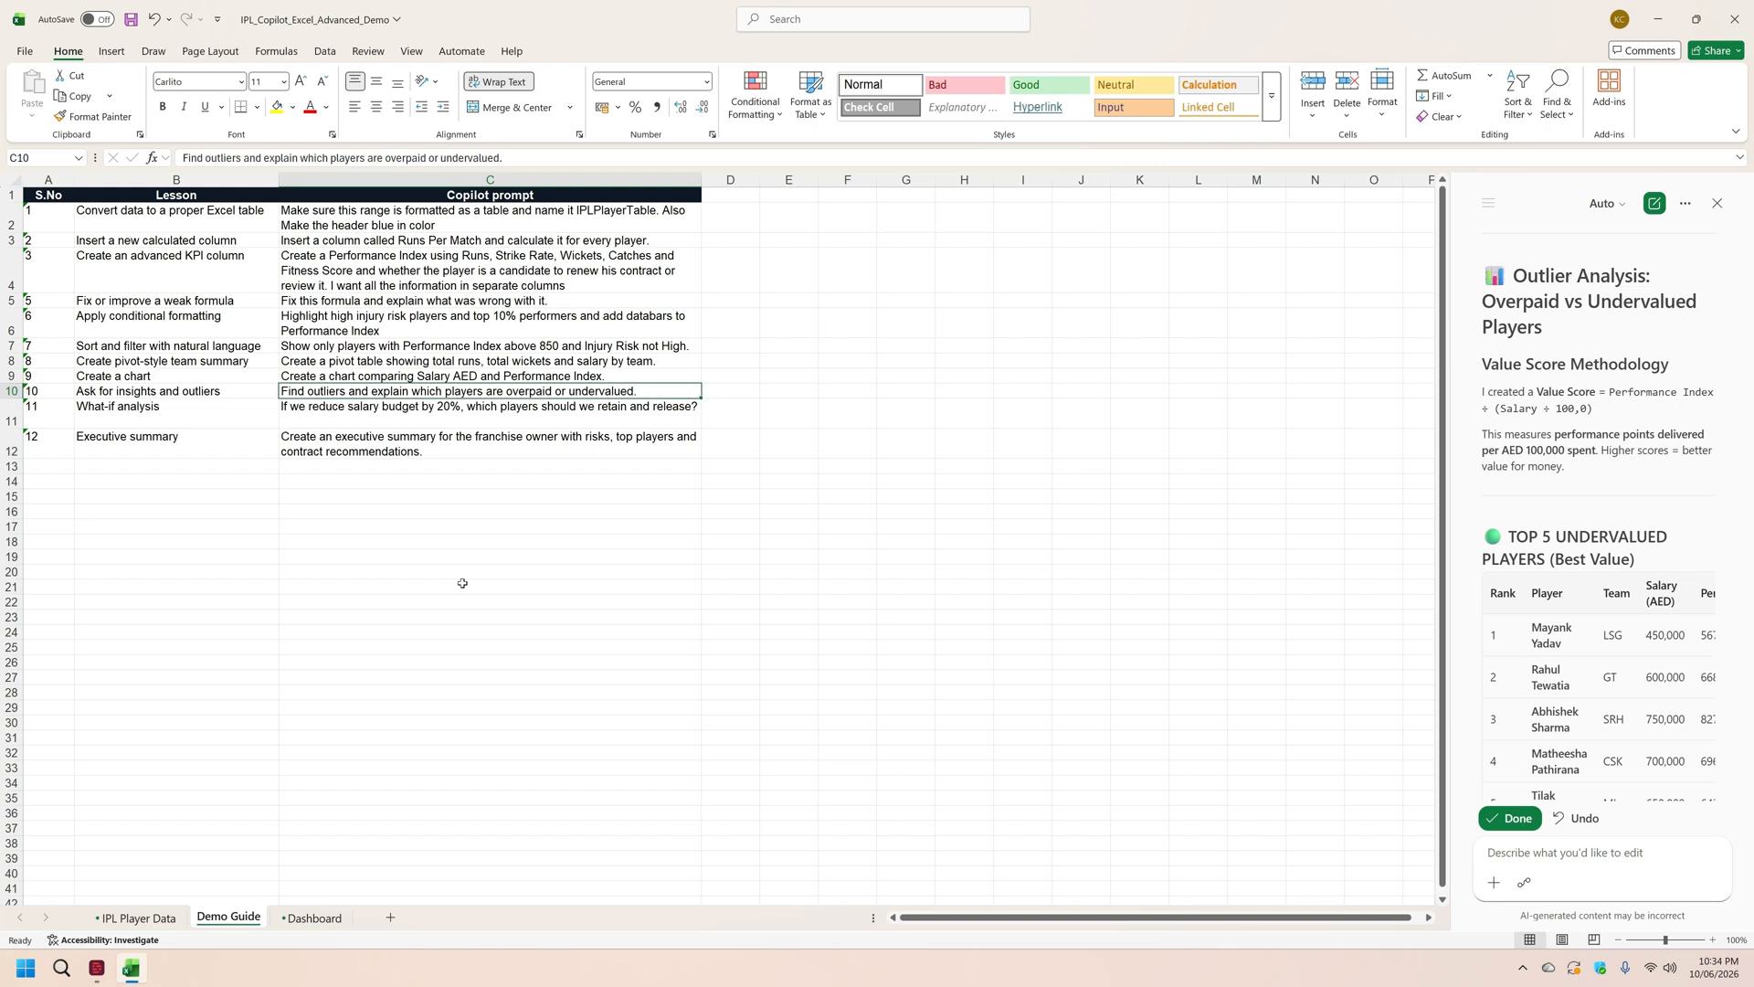
left_click(441, 417)
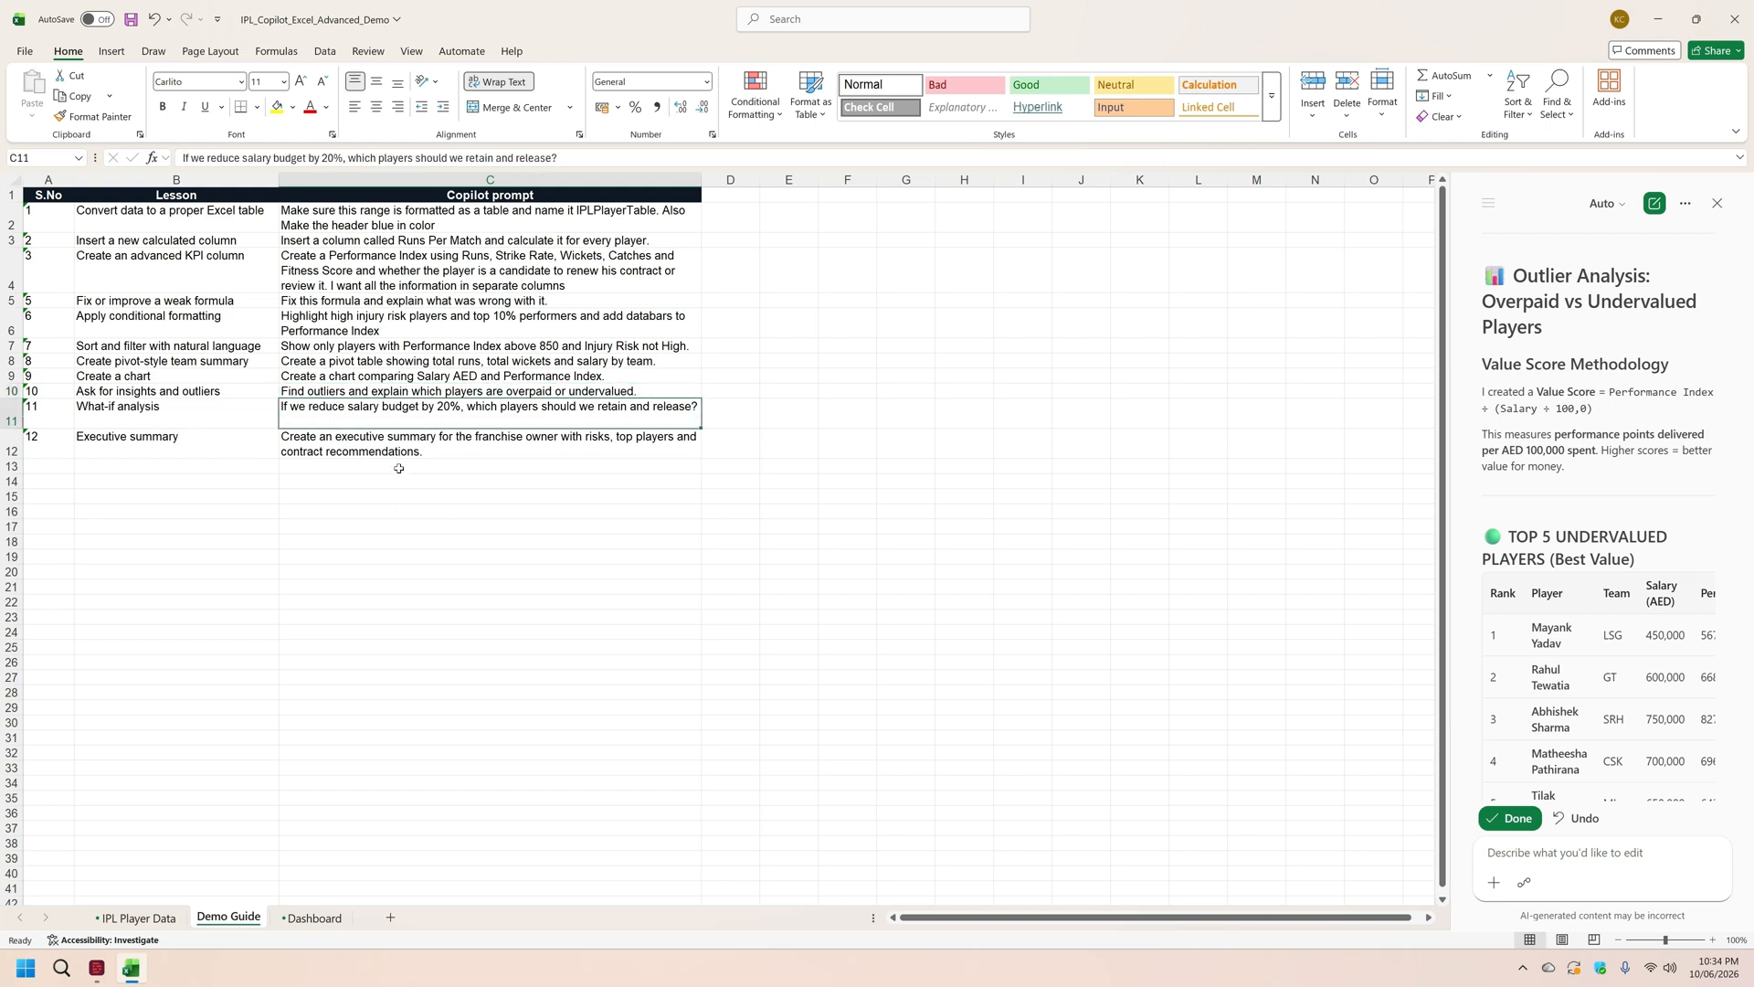
left_click(587, 160)
left_click_drag(588, 160, 172, 151)
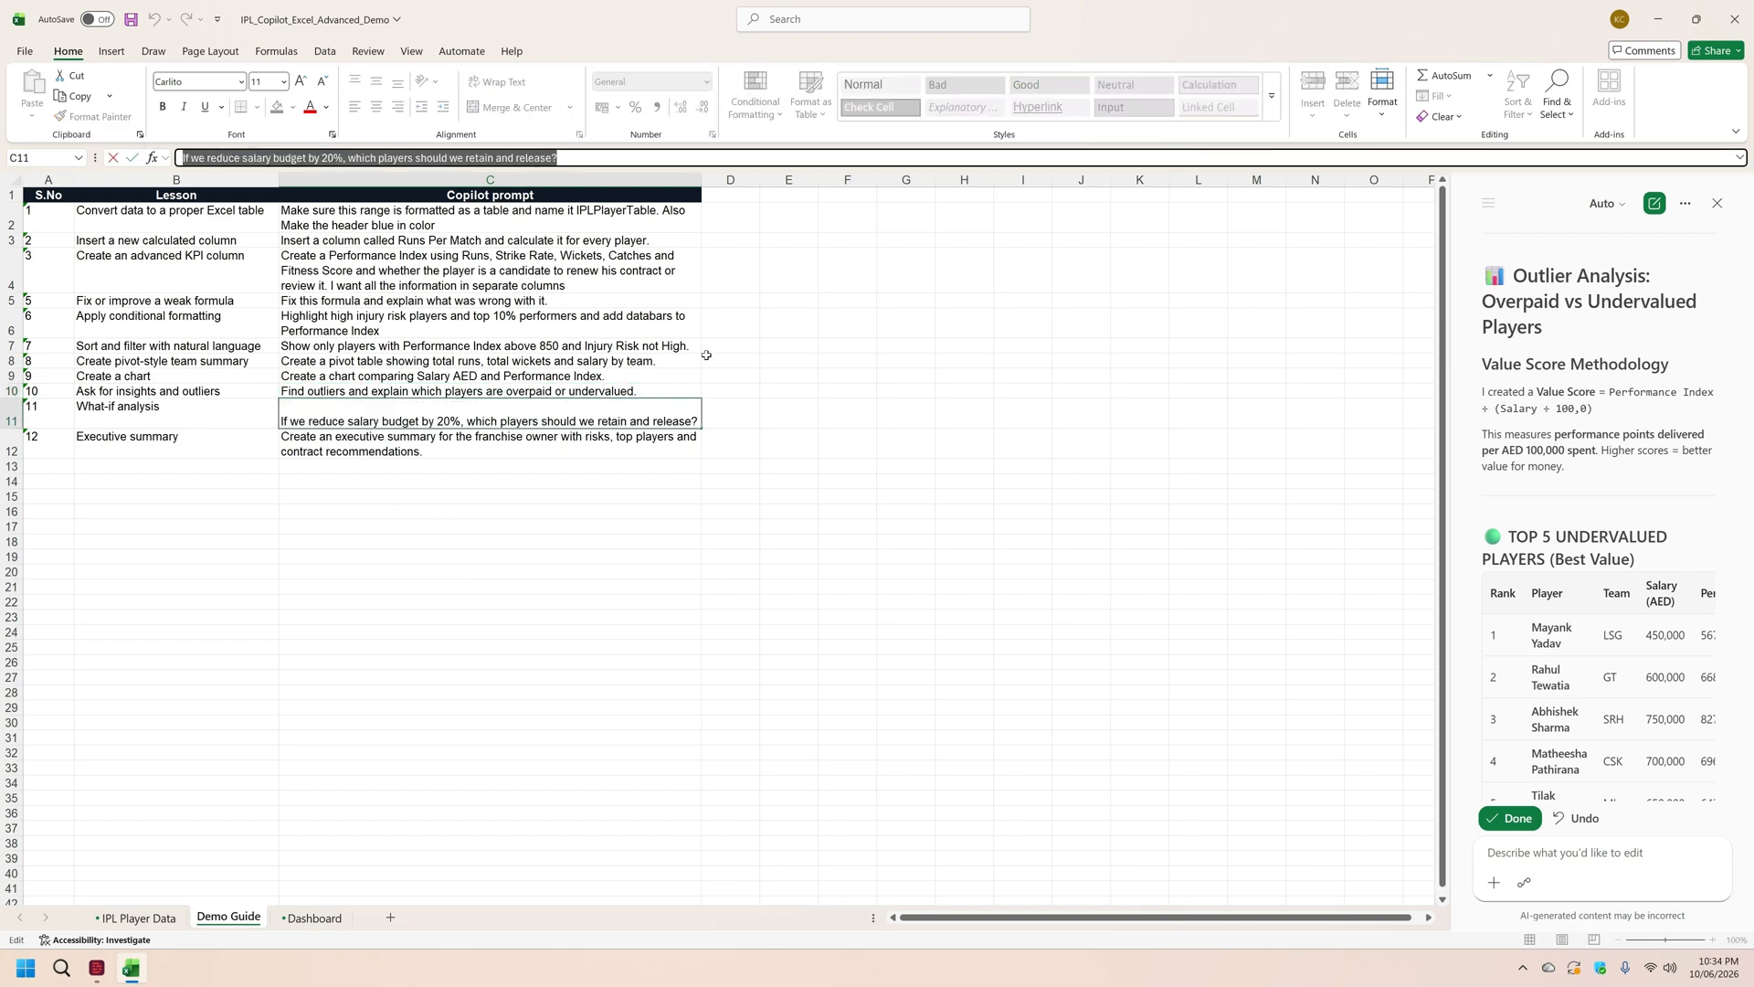
key("ctrl+c")
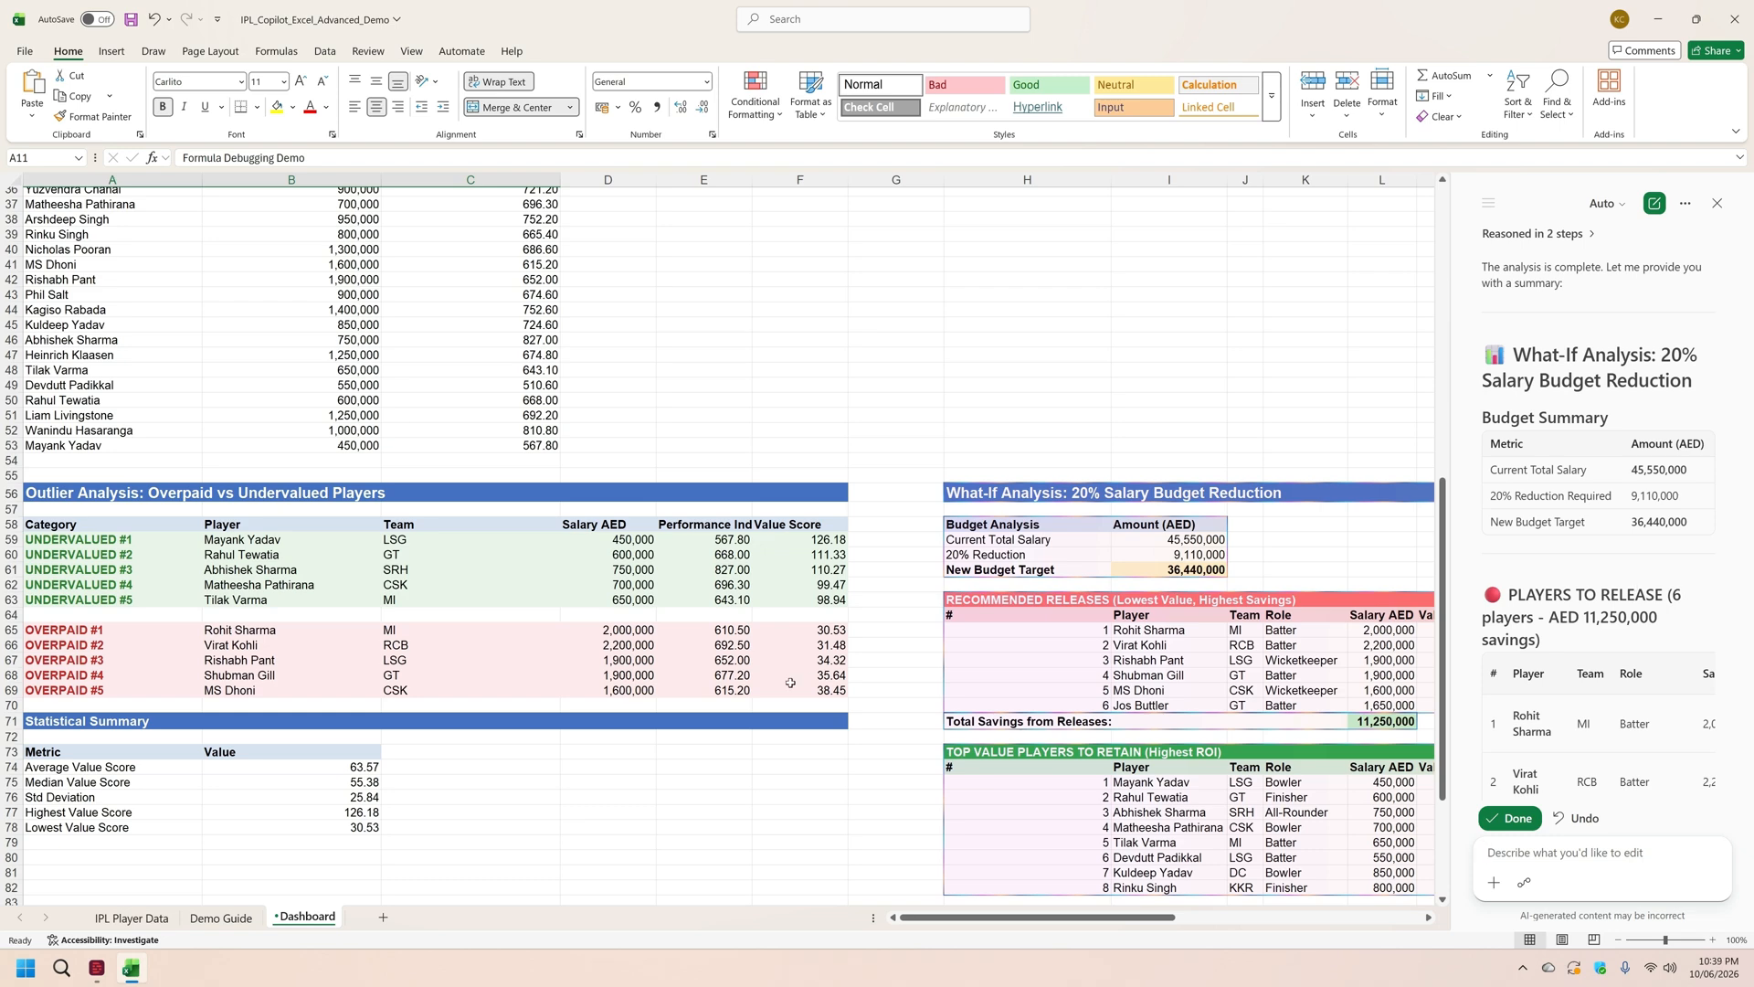
Step: Have Copilot create an executive summary for the franchise owner with risks, top players and contract recommendations, and review it from start to end
left_click(222, 917)
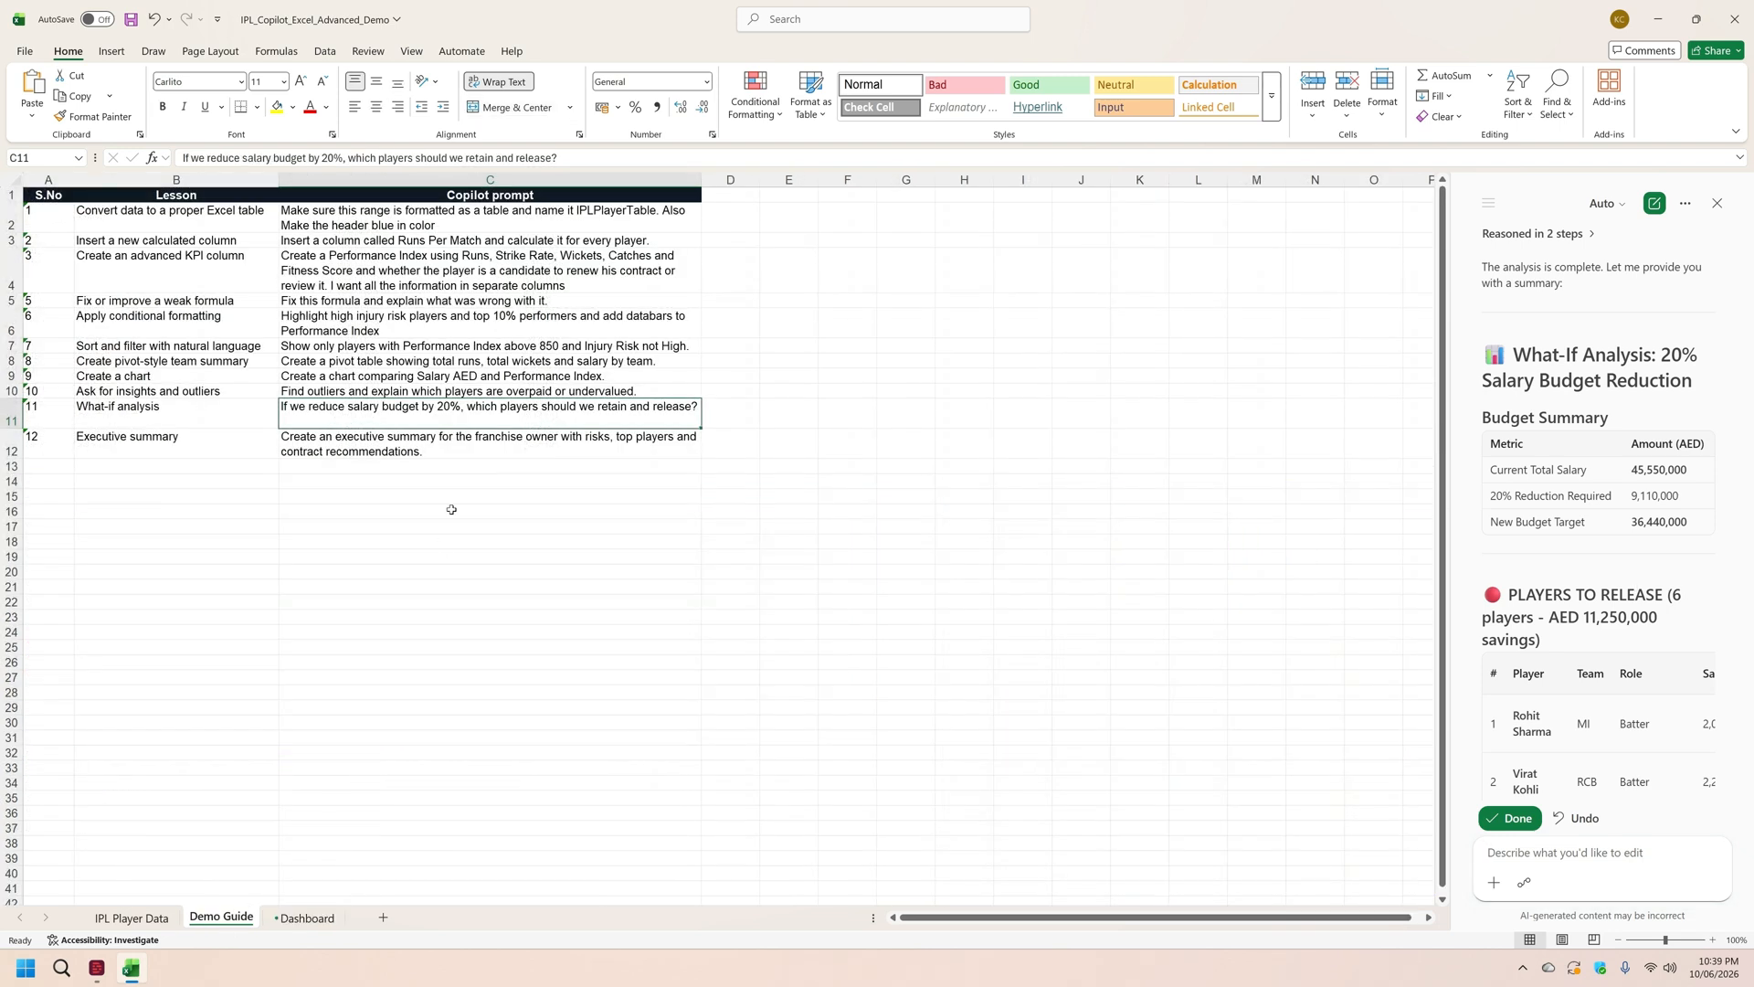
left_click(454, 448)
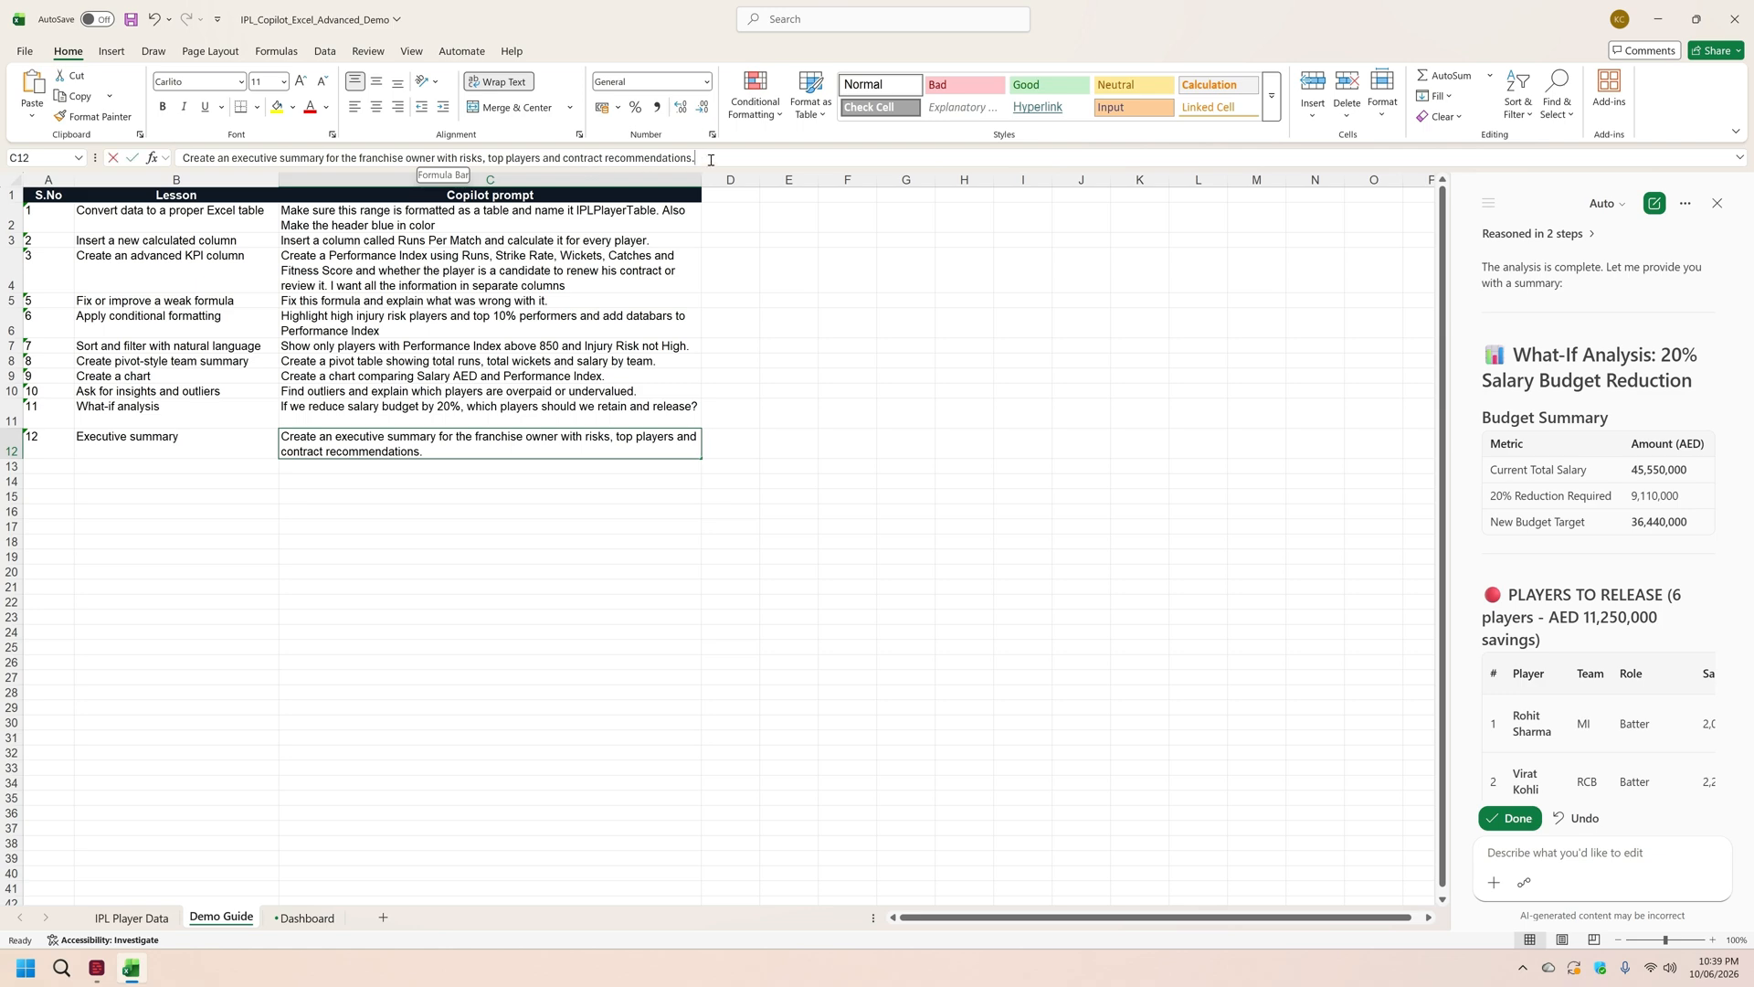
left_click_drag(703, 161, 403, 168)
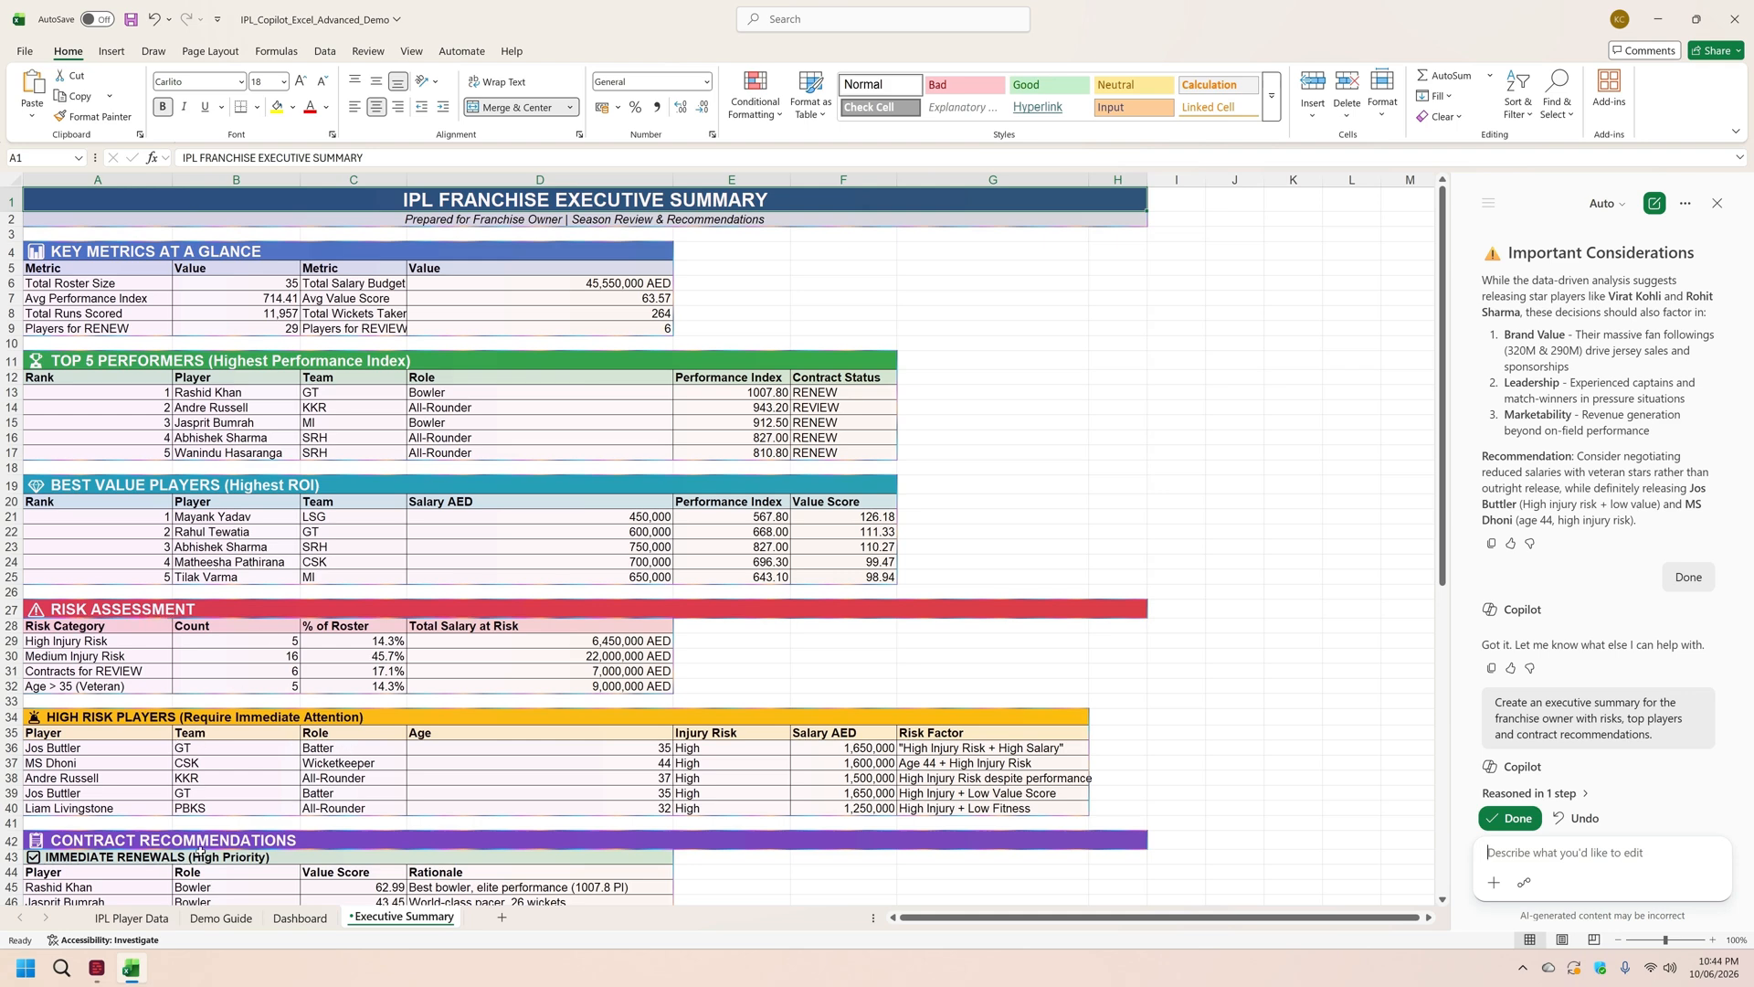
scroll(590, 754, "down", 2)
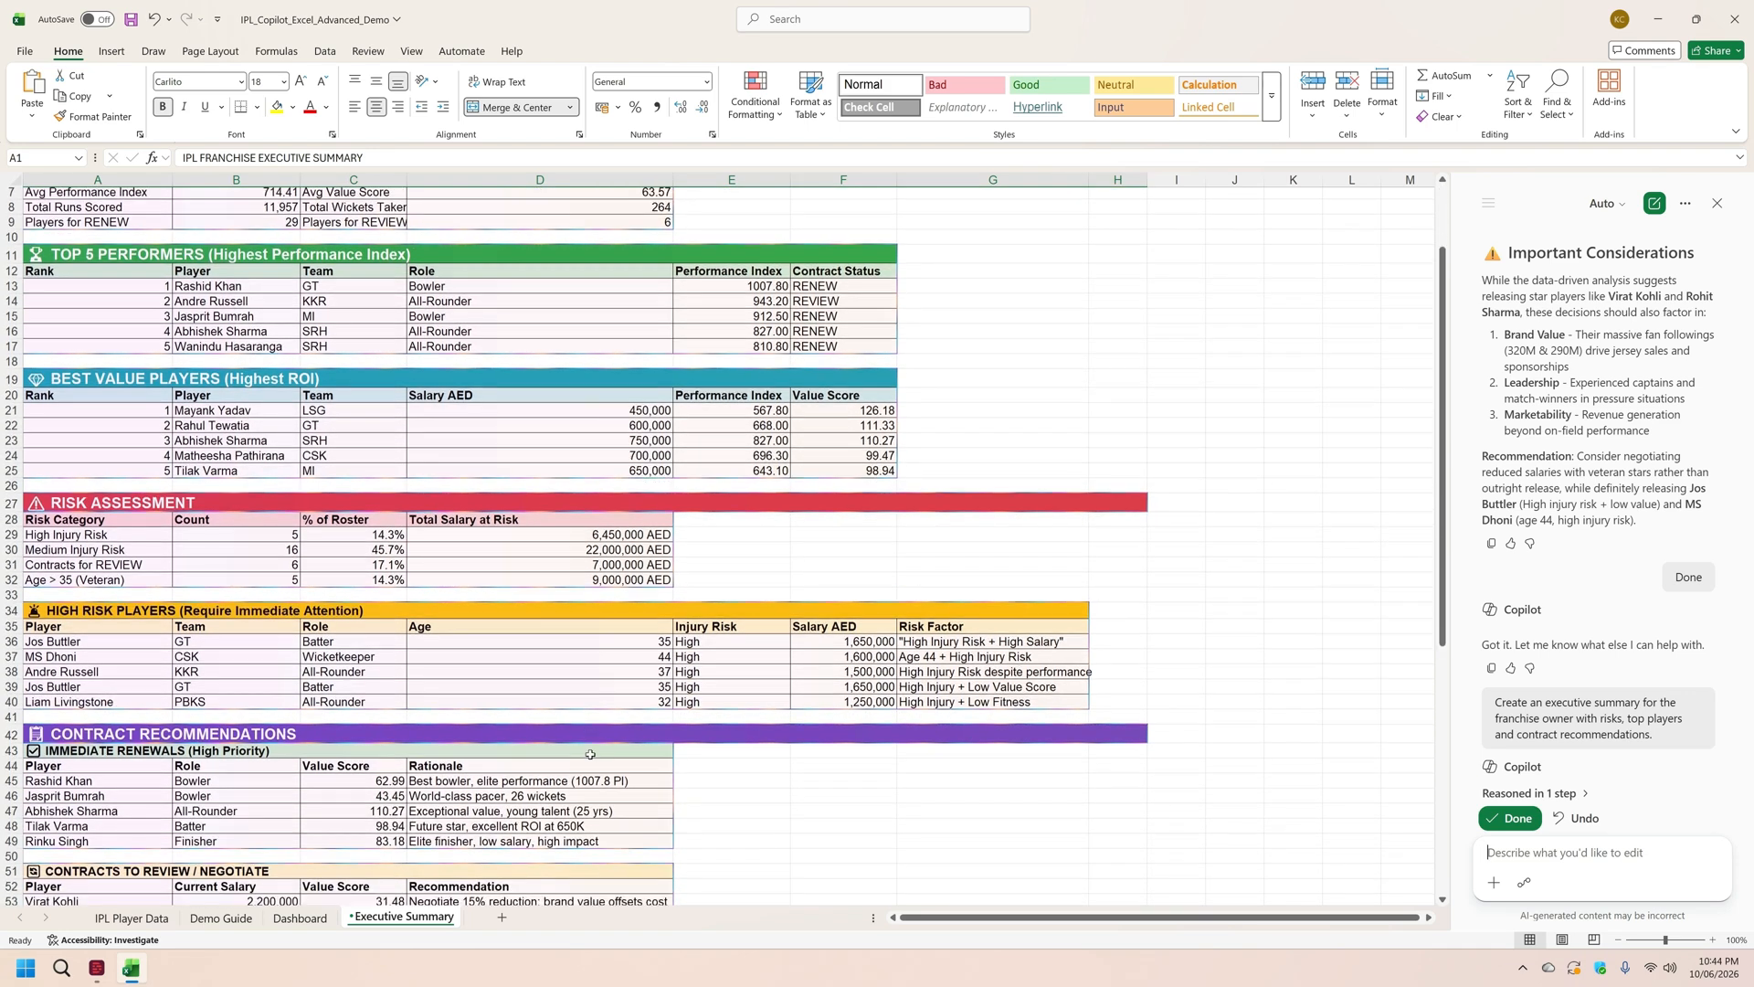
scroll(591, 754, "down", 2)
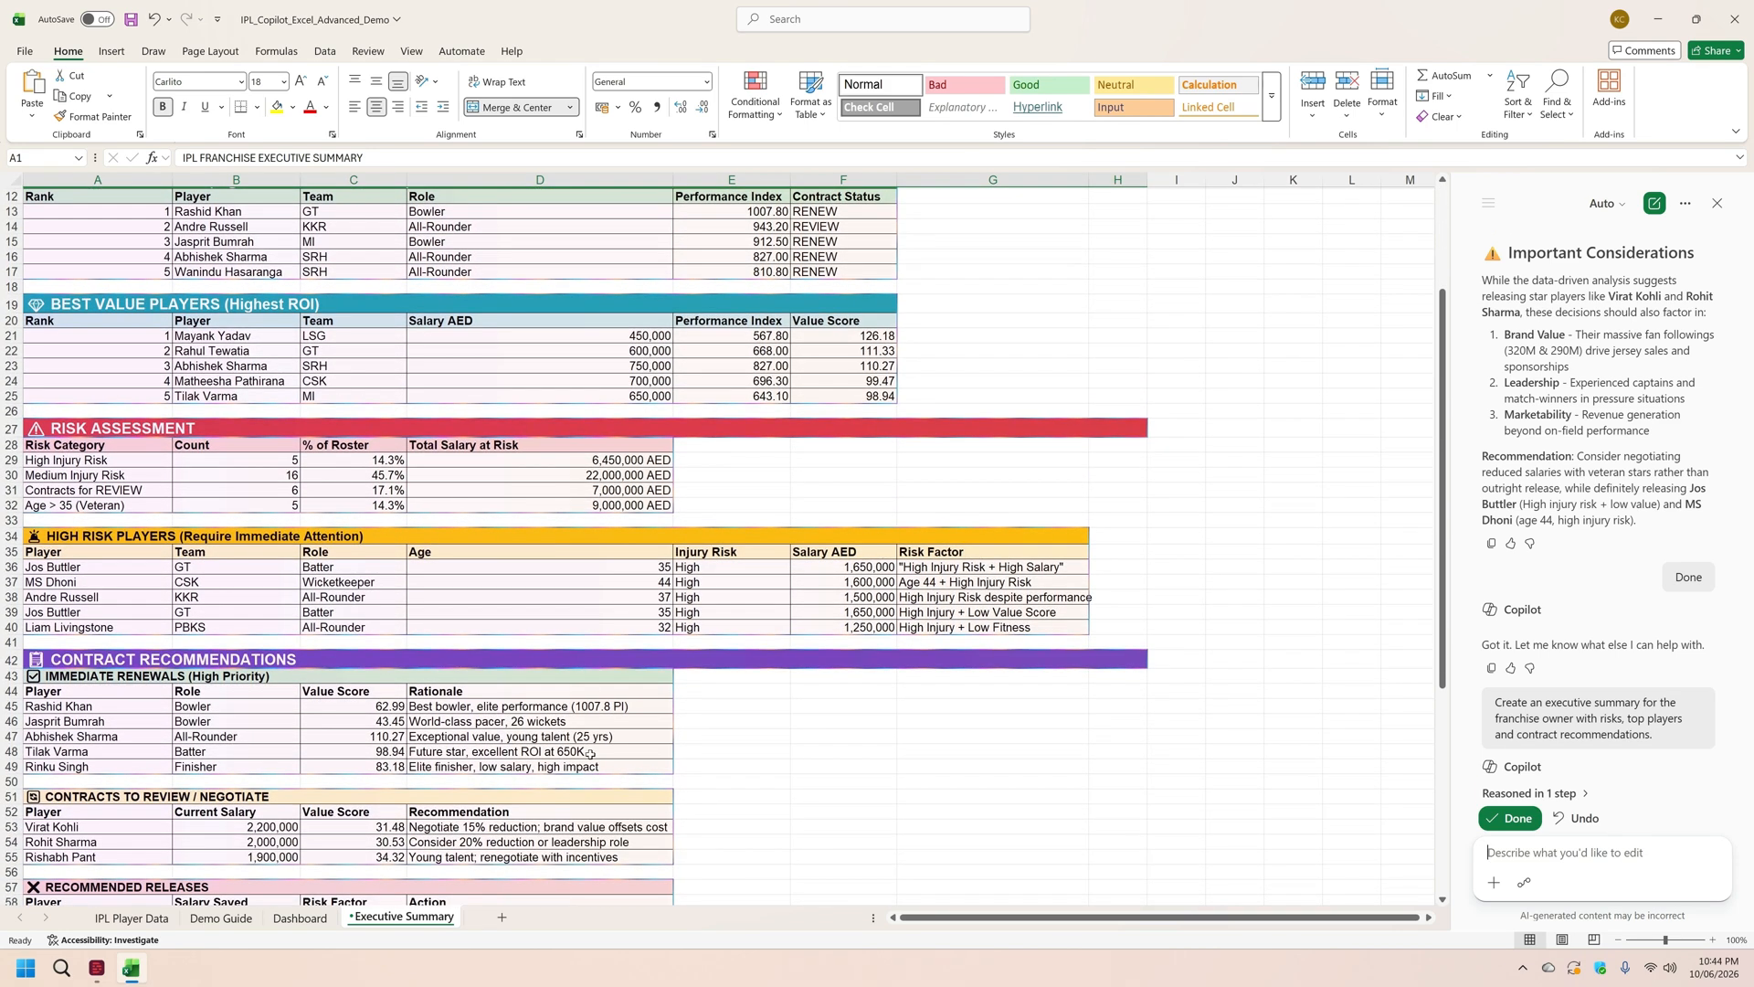
scroll(590, 754, "down", 10)
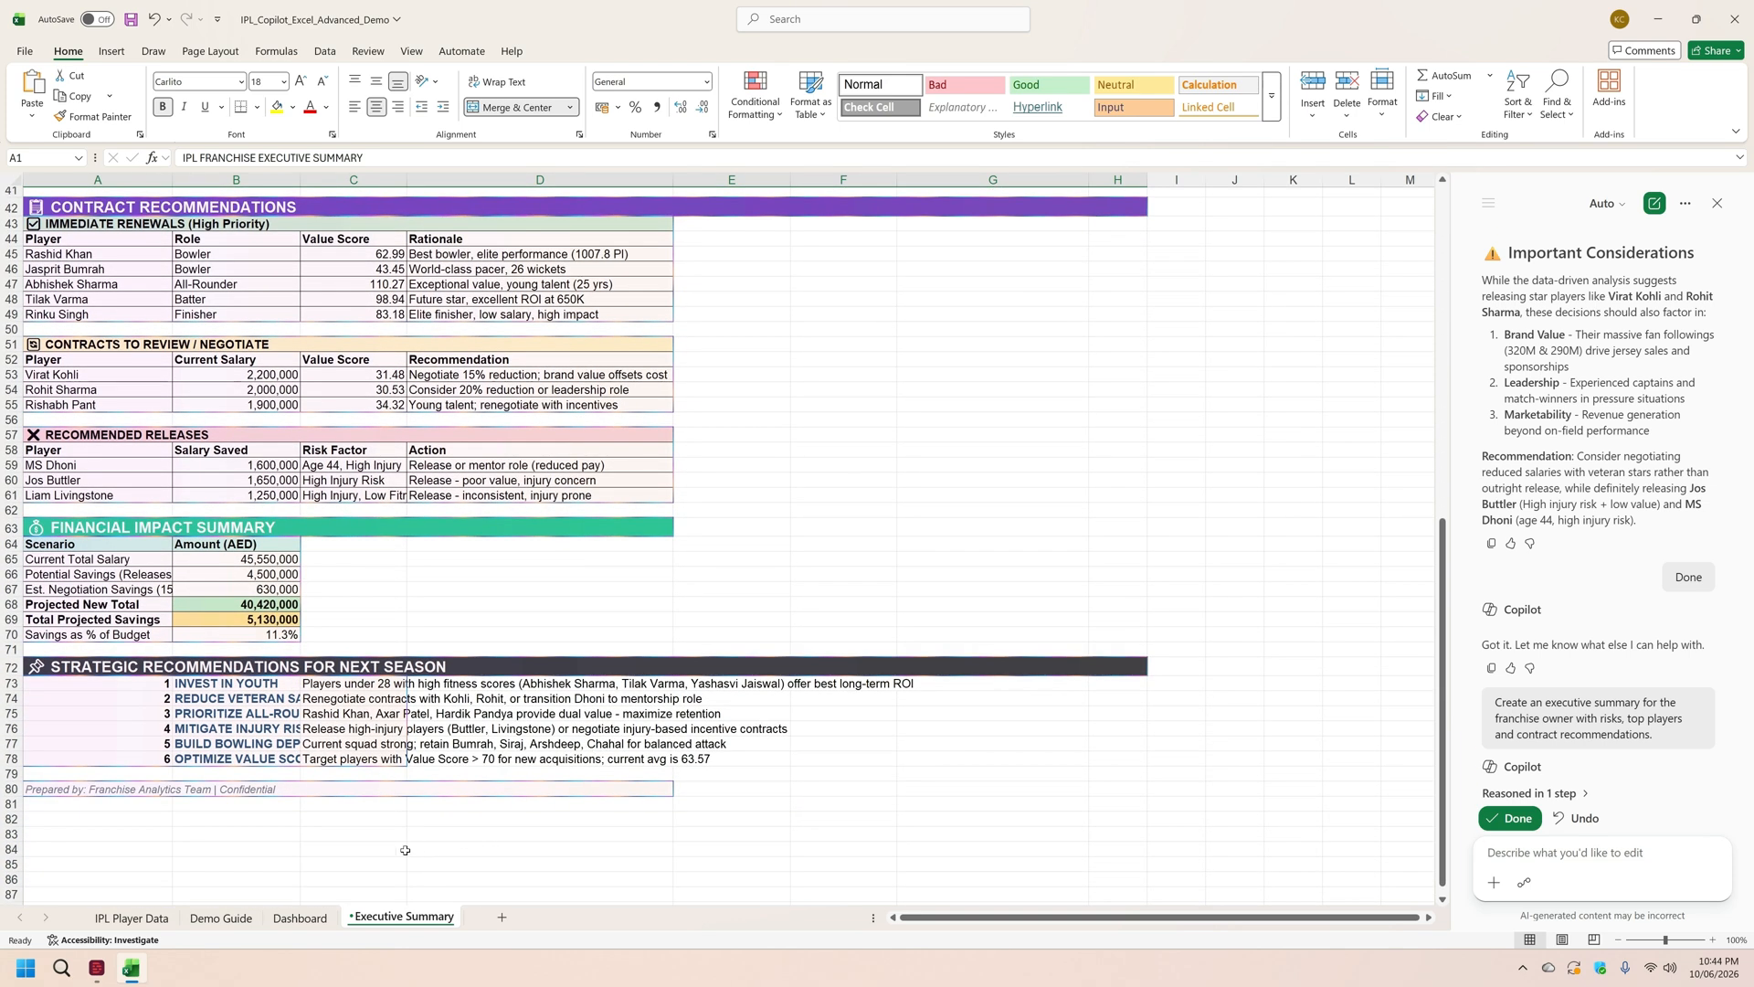
left_click(218, 918)
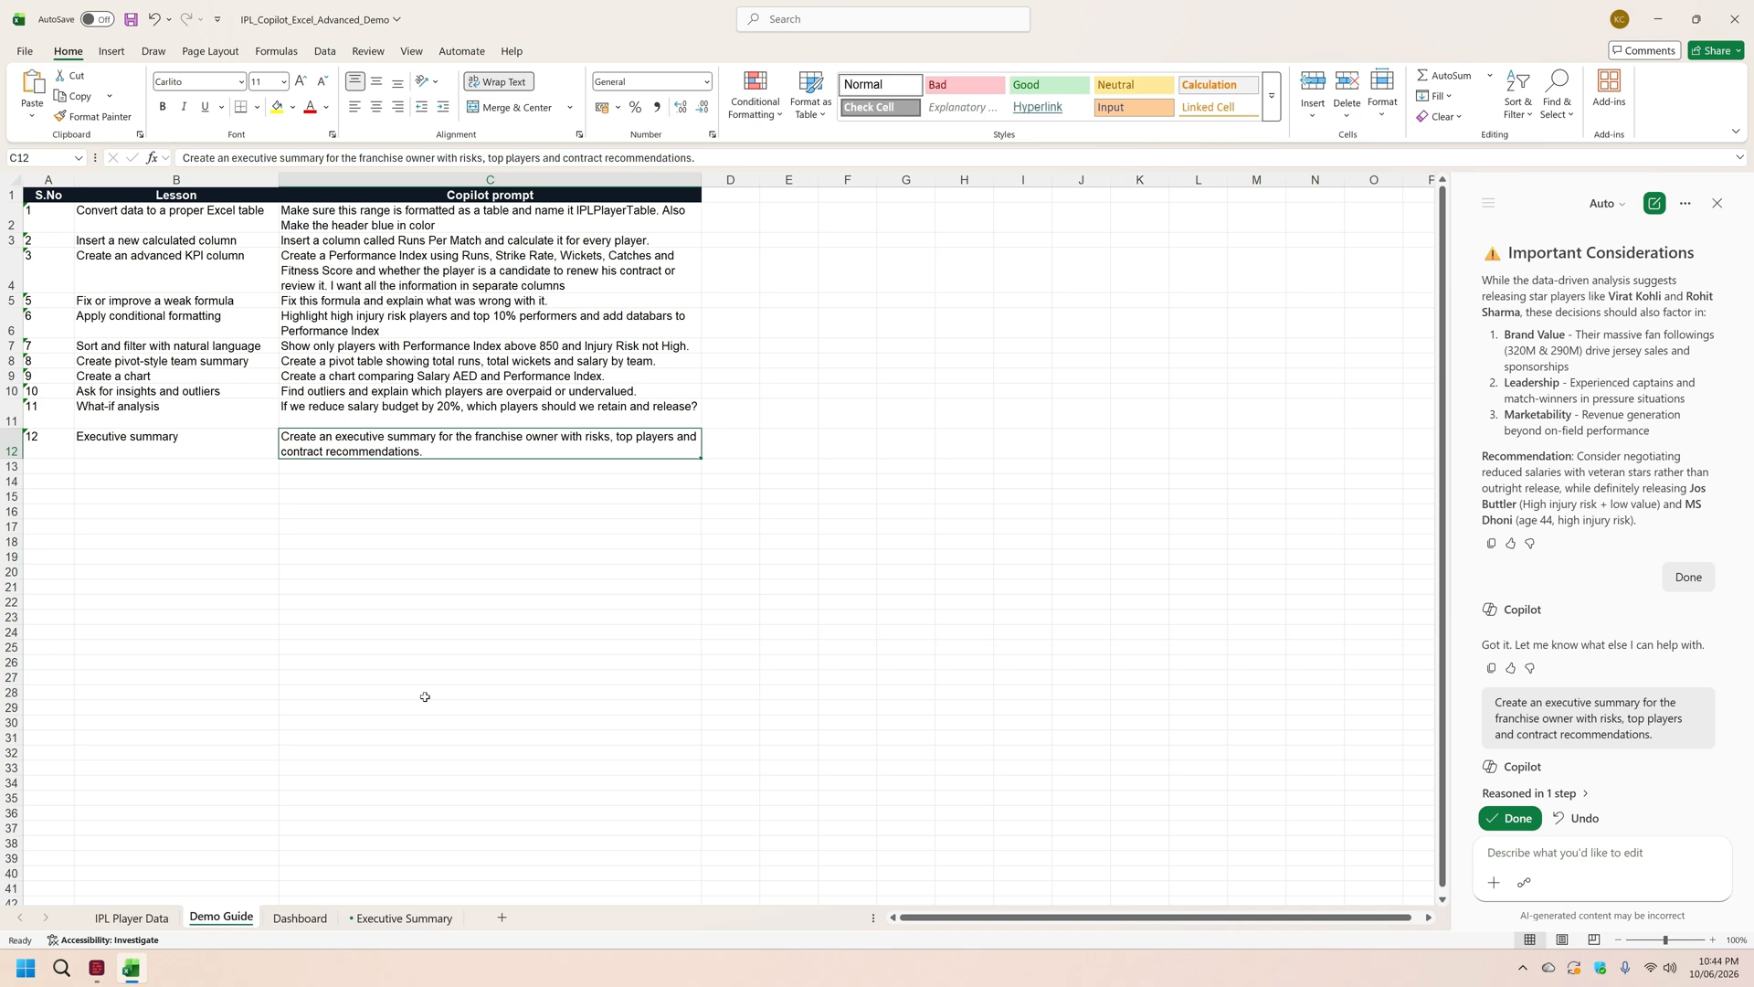